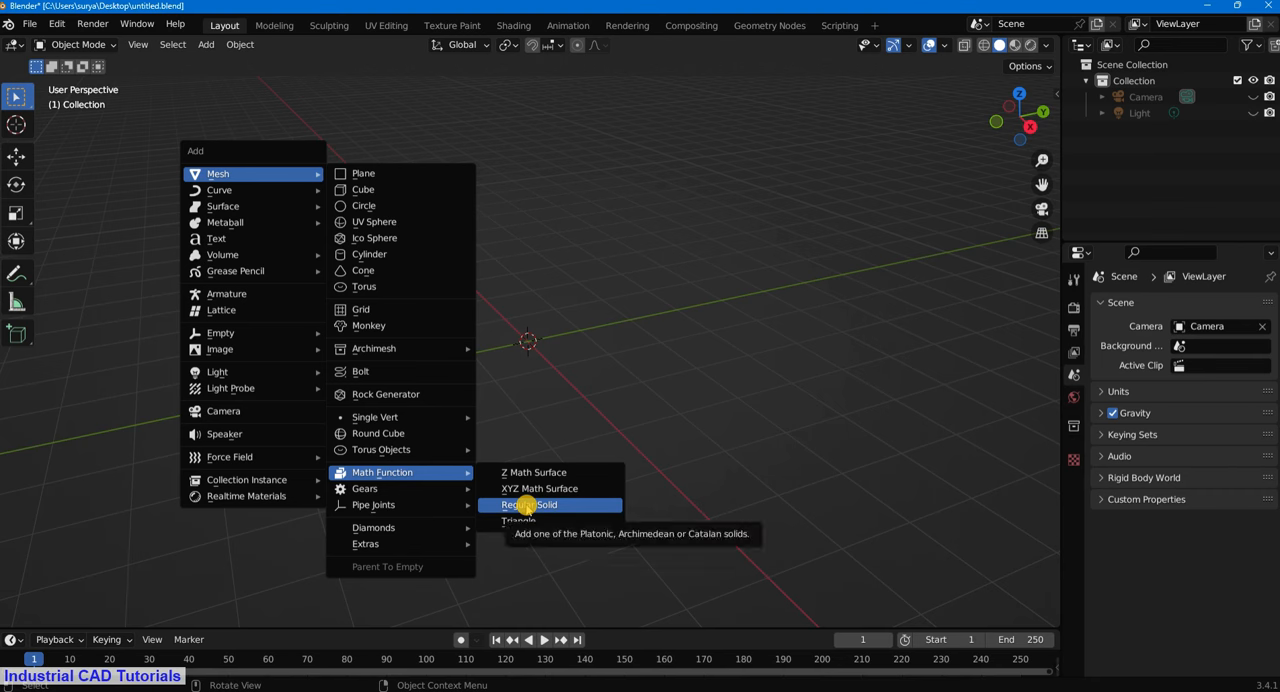
- Search the add-on preferences for "extr" and examine the details of the mesh and curve Extra Objects add-ons
{"action": "mouse_move", "coordinate": [404, 477]}
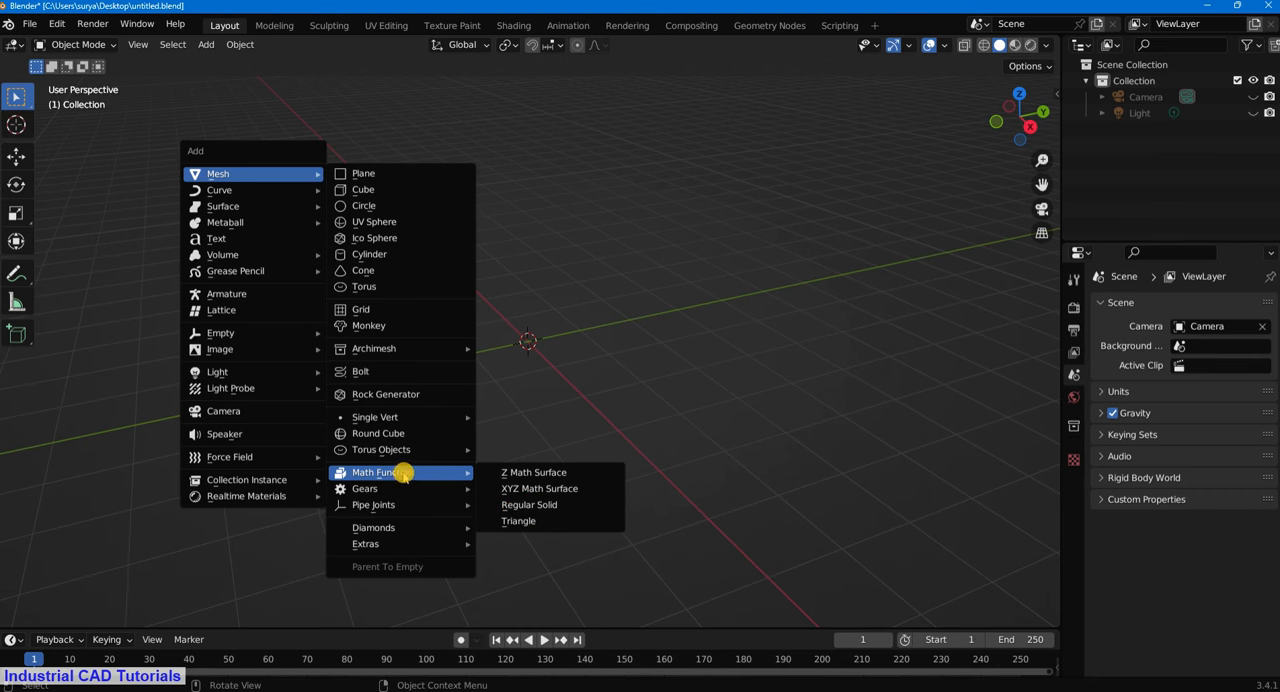
{"action": "left_click", "coordinate": [55, 24]}
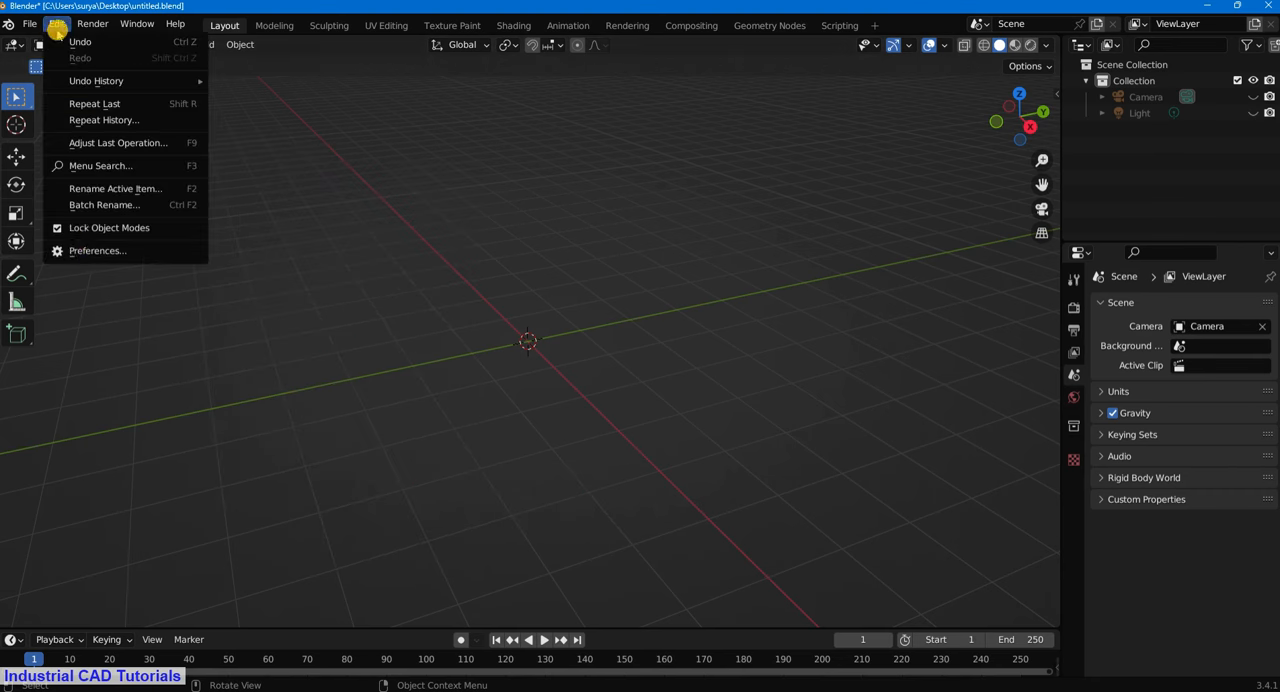
{"action": "left_click", "coordinate": [88, 254]}
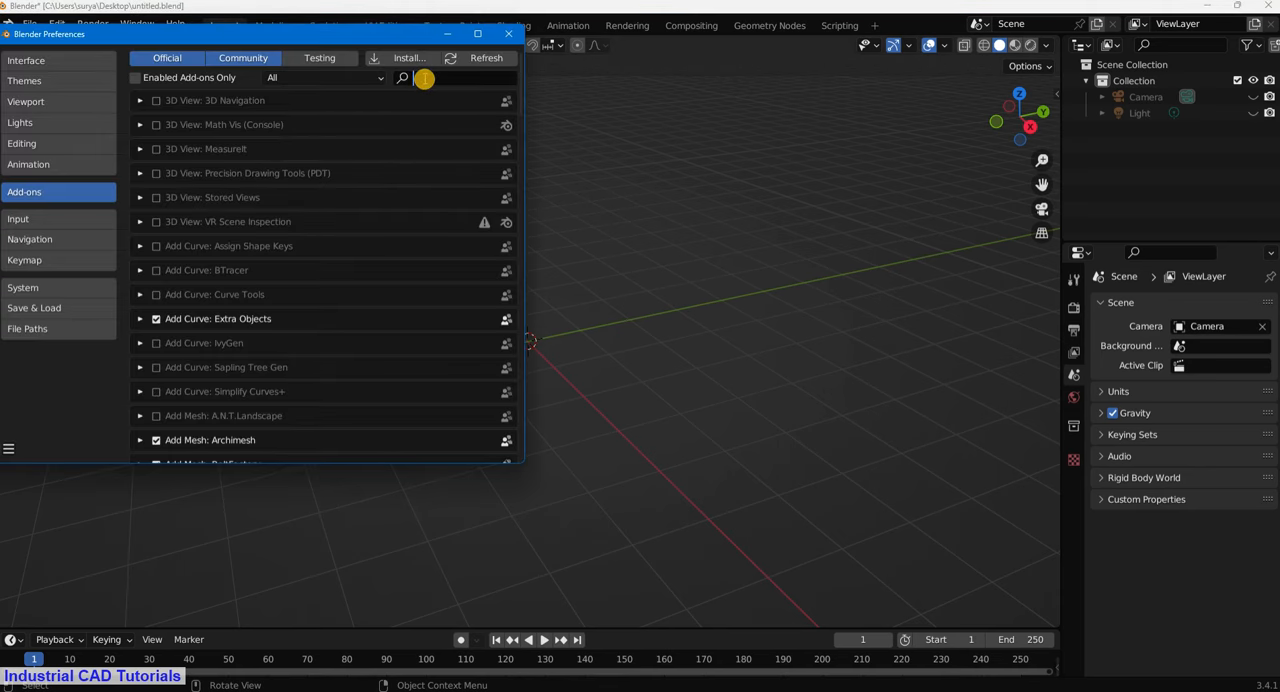
{"action": "type", "text": "extr"}
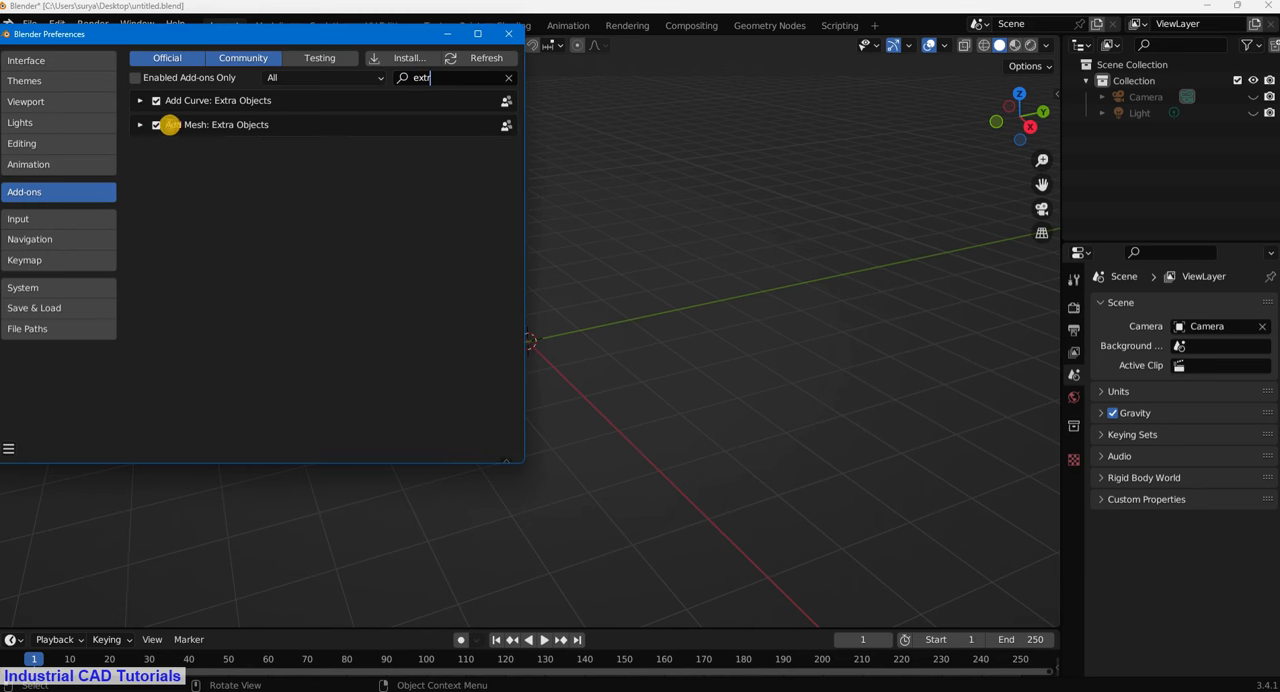
{"action": "left_click", "coordinate": [139, 125]}
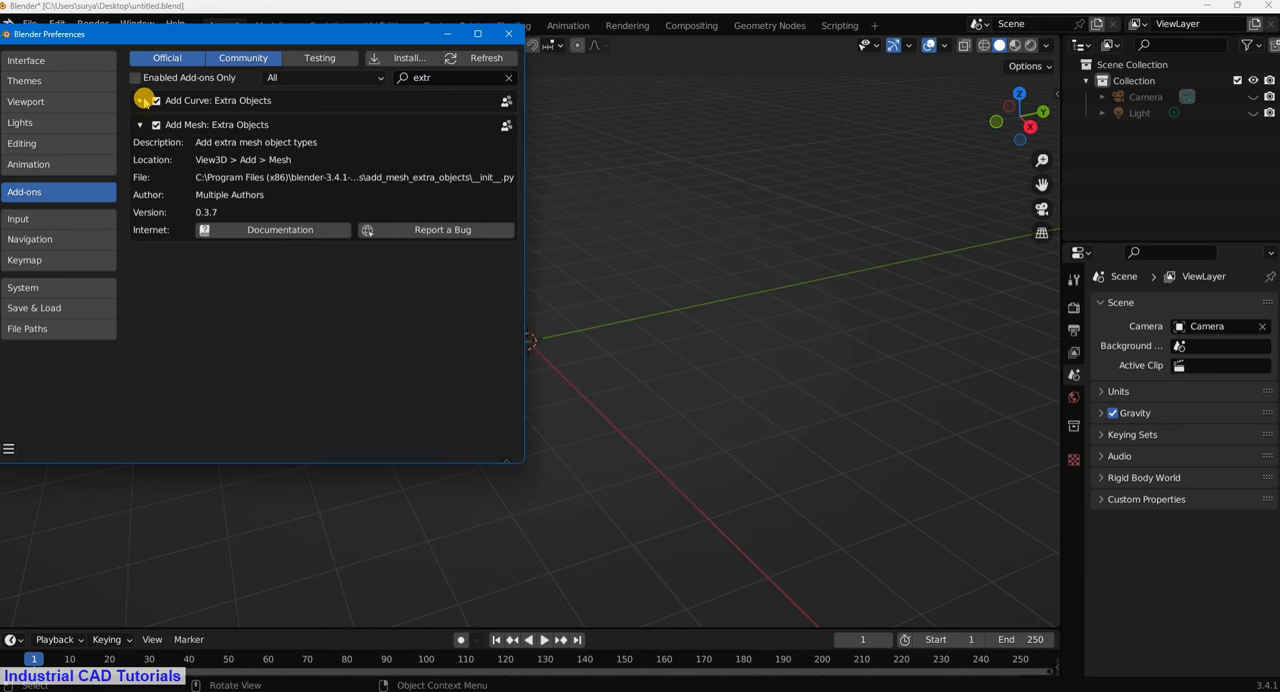
{"action": "left_click", "coordinate": [140, 101]}
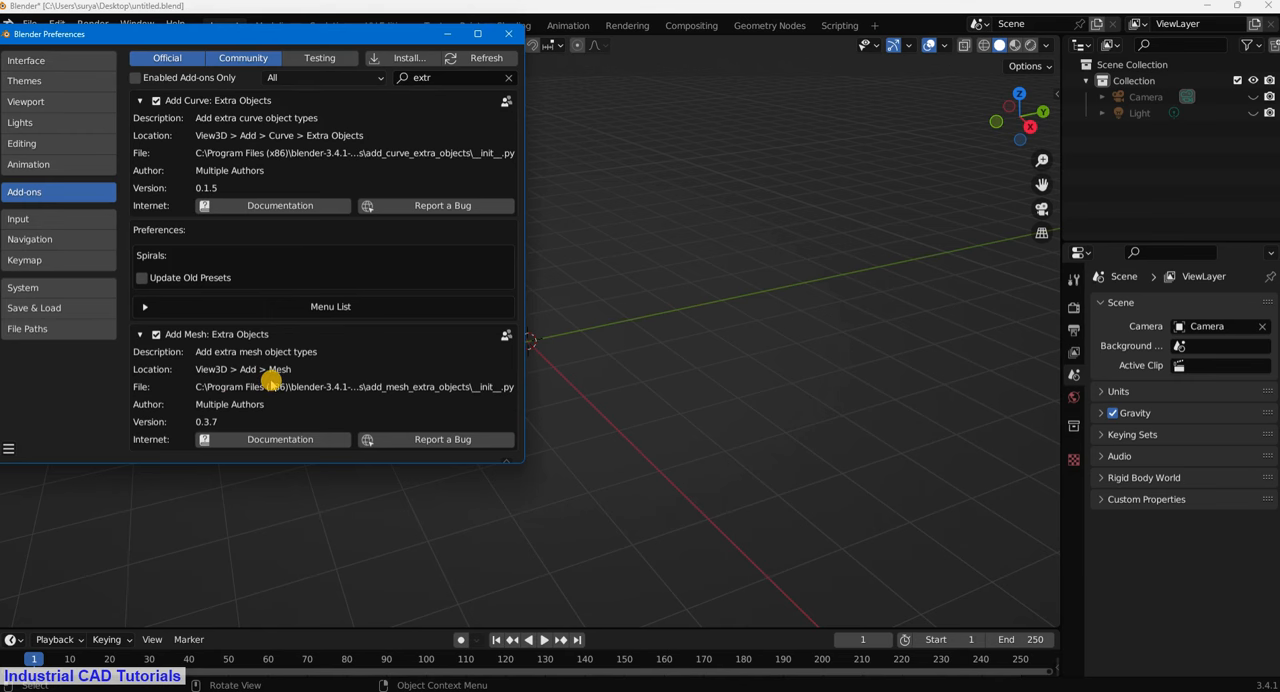
{"action": "left_click", "coordinate": [508, 36]}
- Add a Regular Solid from the Math Function meshes and set its source to Dodecahedron
{"action": "key", "text": "shift+a"}
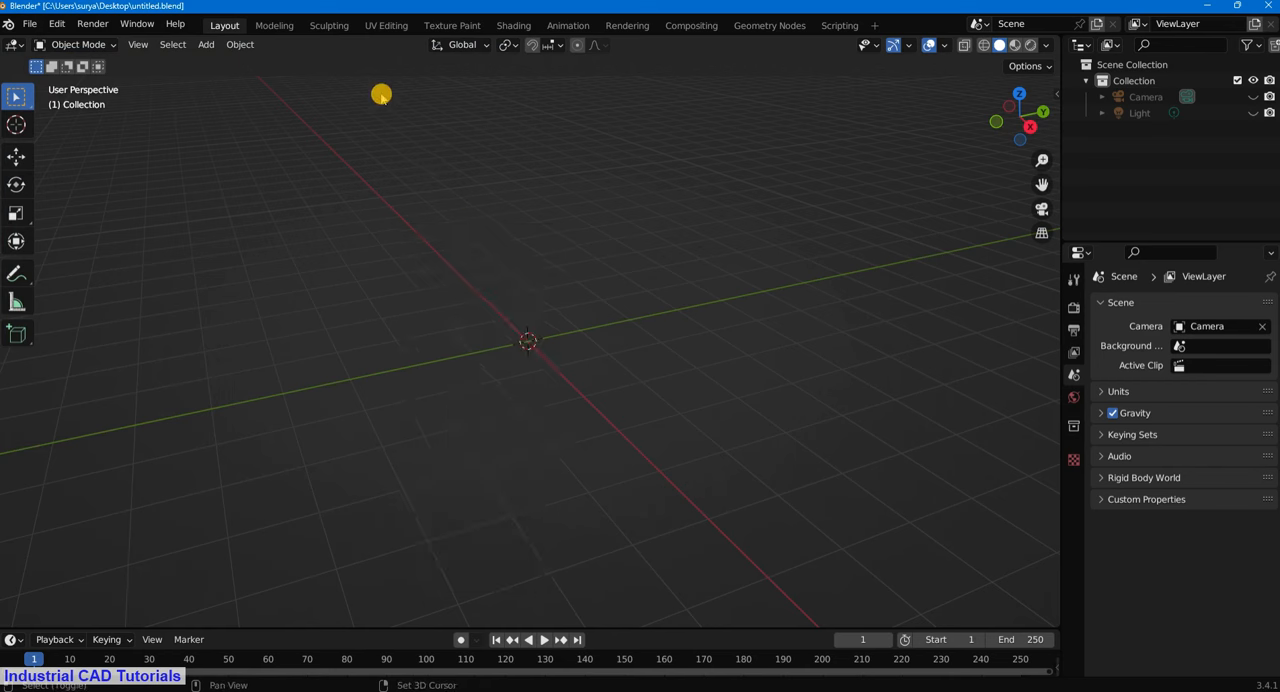
{"action": "key", "text": "shift+a"}
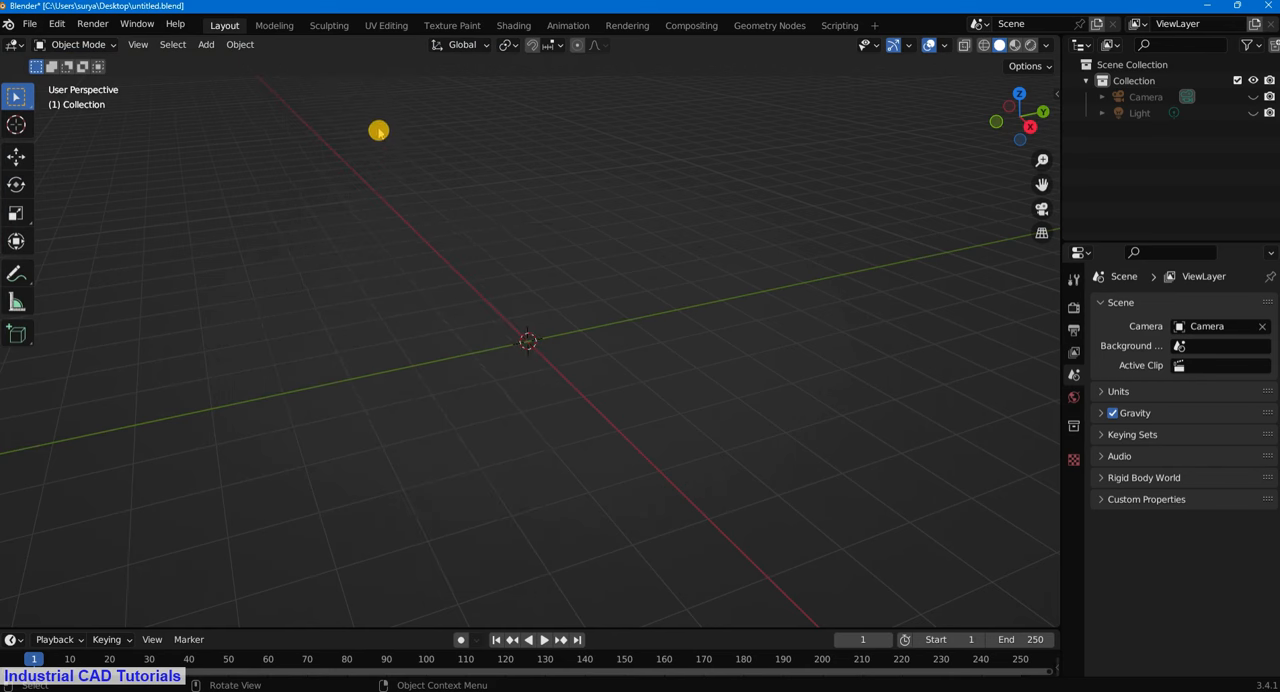
{"action": "key", "text": "shift+a"}
{"action": "mouse_move", "coordinate": [458, 413]}
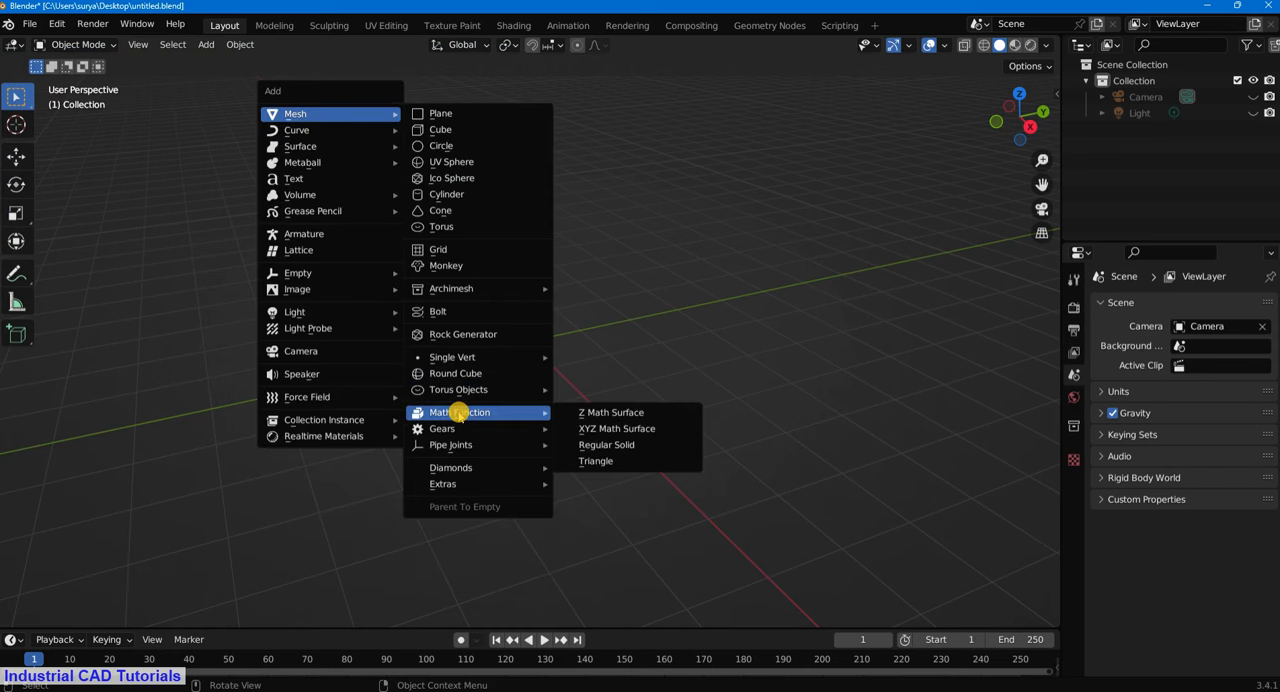
{"action": "left_click", "coordinate": [601, 445]}
{"action": "left_click", "coordinate": [65, 614]}
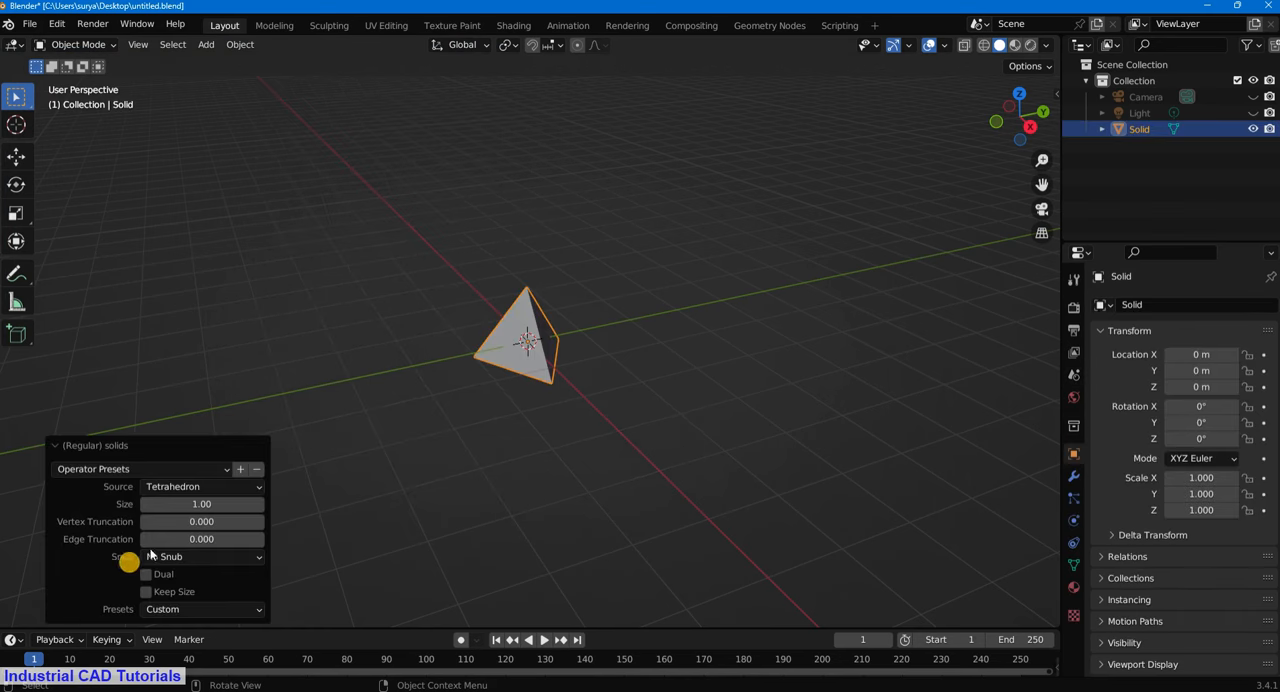
{"action": "left_click", "coordinate": [205, 487]}
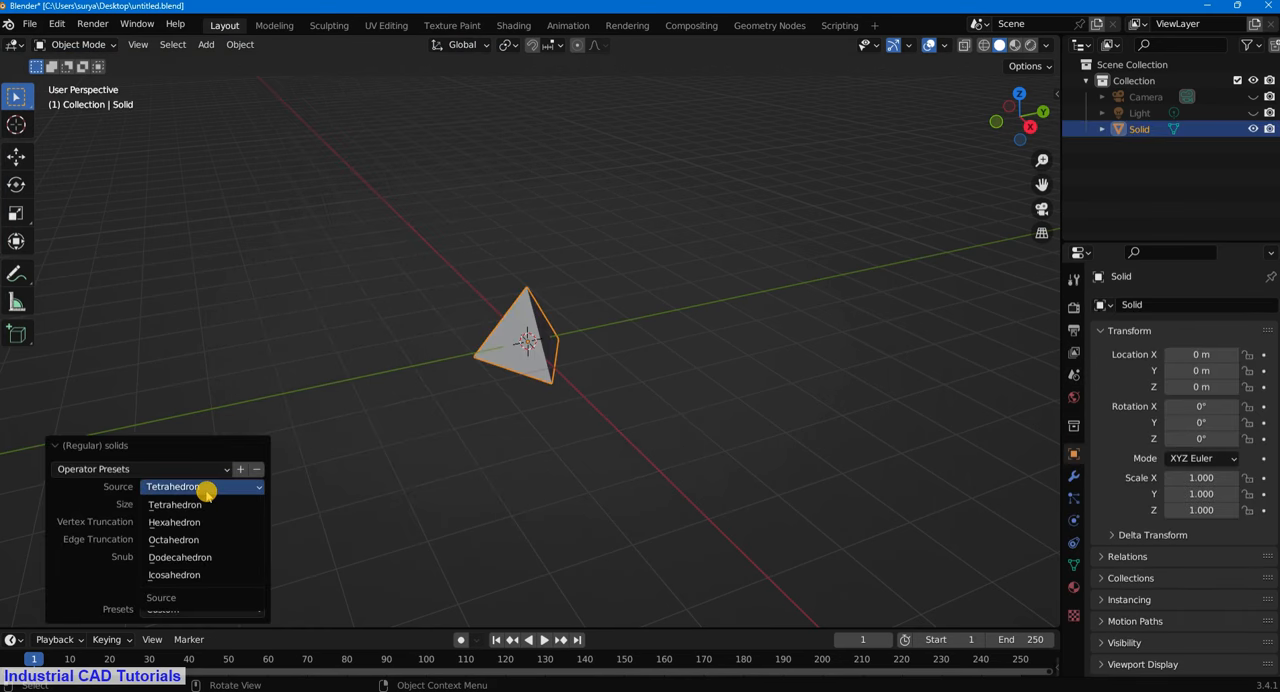
{"action": "left_click", "coordinate": [198, 560]}
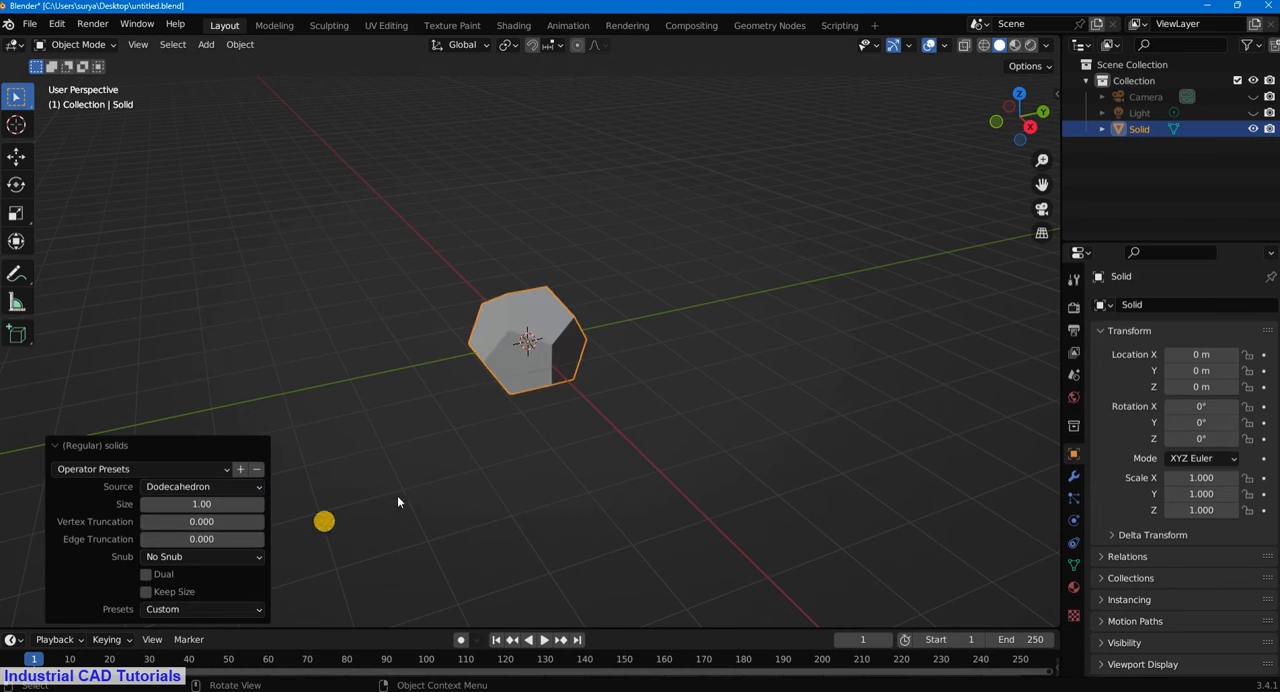
- Set the viewport lighting to MatCap and choose the shiny metallic sphere with the bright ring highlight
{"action": "left_click", "coordinate": [685, 331]}
{"action": "mouse_move", "coordinate": [663, 346]}
{"action": "middle_mouse_down"}
{"action": "mouse_move", "coordinate": [743, 206]}
{"action": "mouse_move", "coordinate": [737, 237]}
{"action": "mouse_move", "coordinate": [651, 341]}
{"action": "mouse_move", "coordinate": [620, 343]}
{"action": "mouse_move", "coordinate": [726, 306]}
{"action": "mouse_move", "coordinate": [674, 331]}
{"action": "middle_mouse_up"}
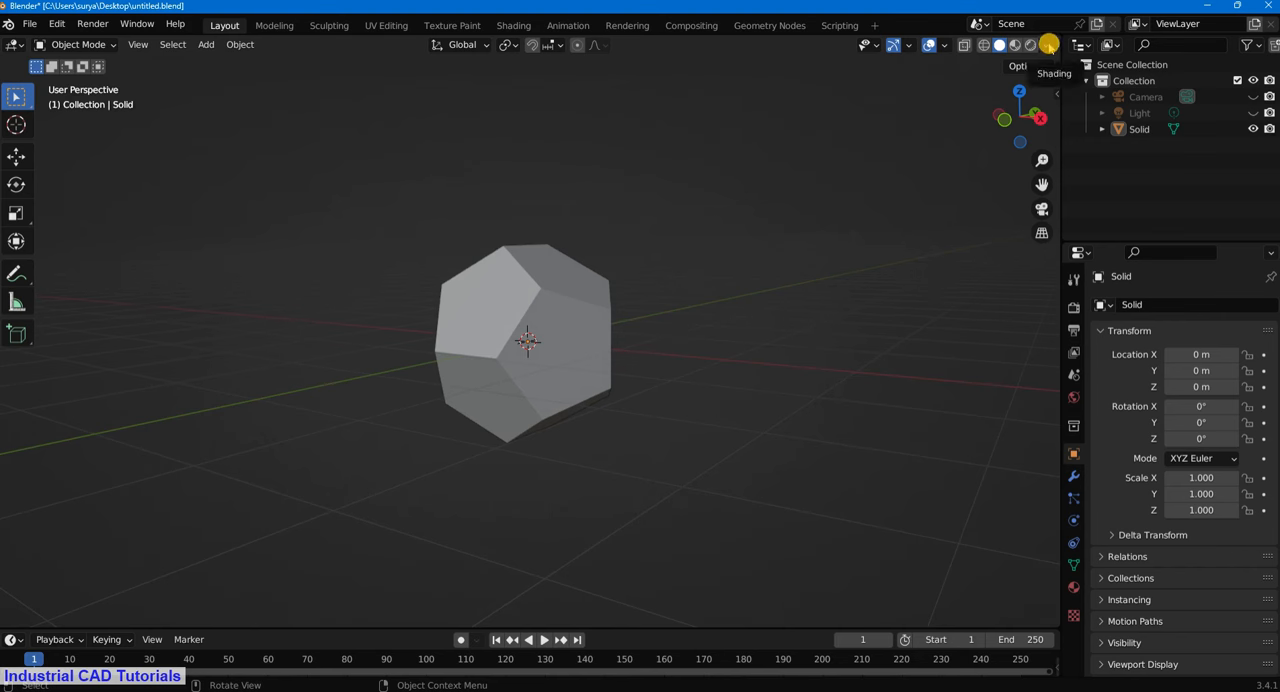
{"action": "left_click", "coordinate": [1046, 46]}
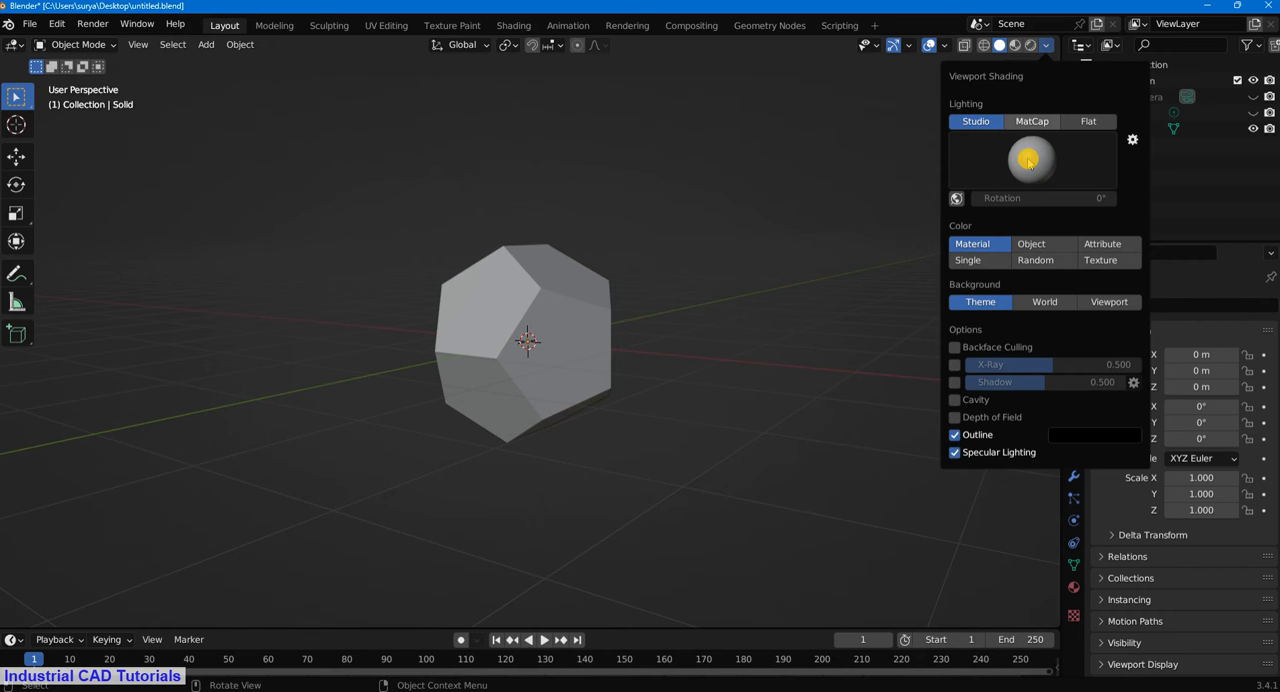
{"action": "left_click", "coordinate": [1032, 121]}
{"action": "left_click", "coordinate": [1028, 162]}
{"action": "left_click", "coordinate": [956, 236]}
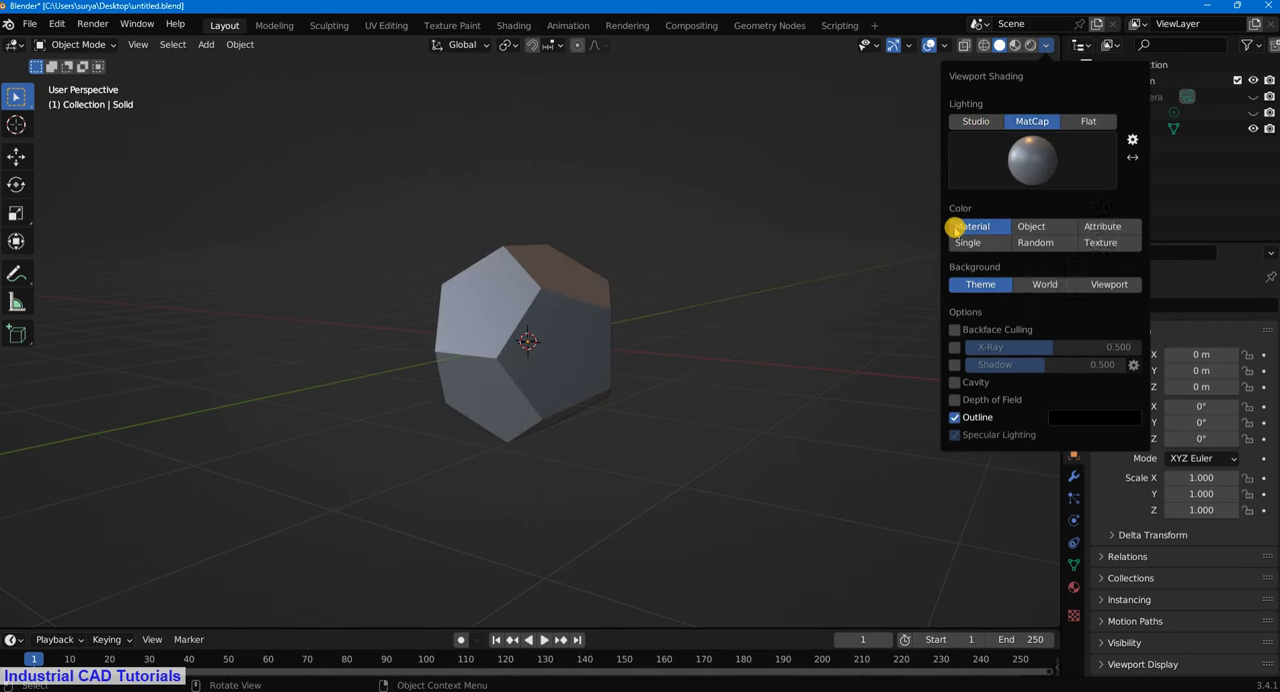
{"action": "left_click", "coordinate": [1027, 167]}
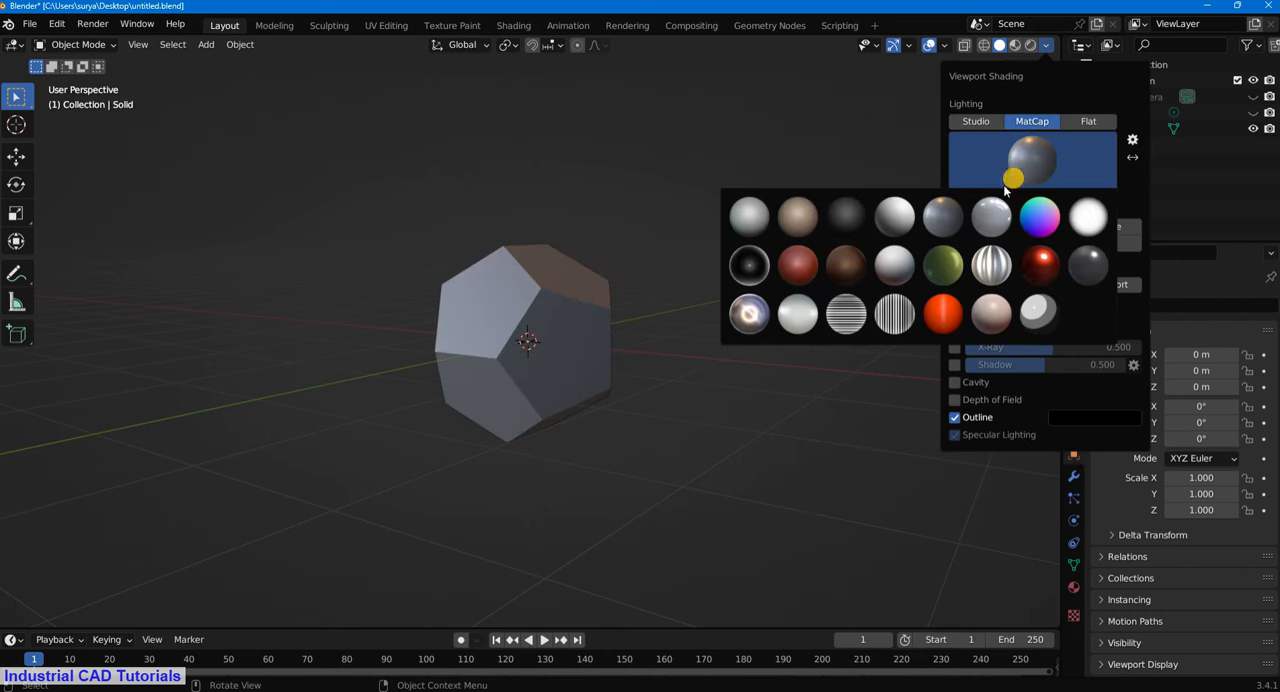
{"action": "left_click", "coordinate": [749, 313]}
- Rotate the dodecahedron about -34.2° around the global Y axis
{"action": "middle_click_drag", "start_coordinate": [661, 364], "coordinate": [737, 346]}
{"action": "left_click", "coordinate": [603, 337]}
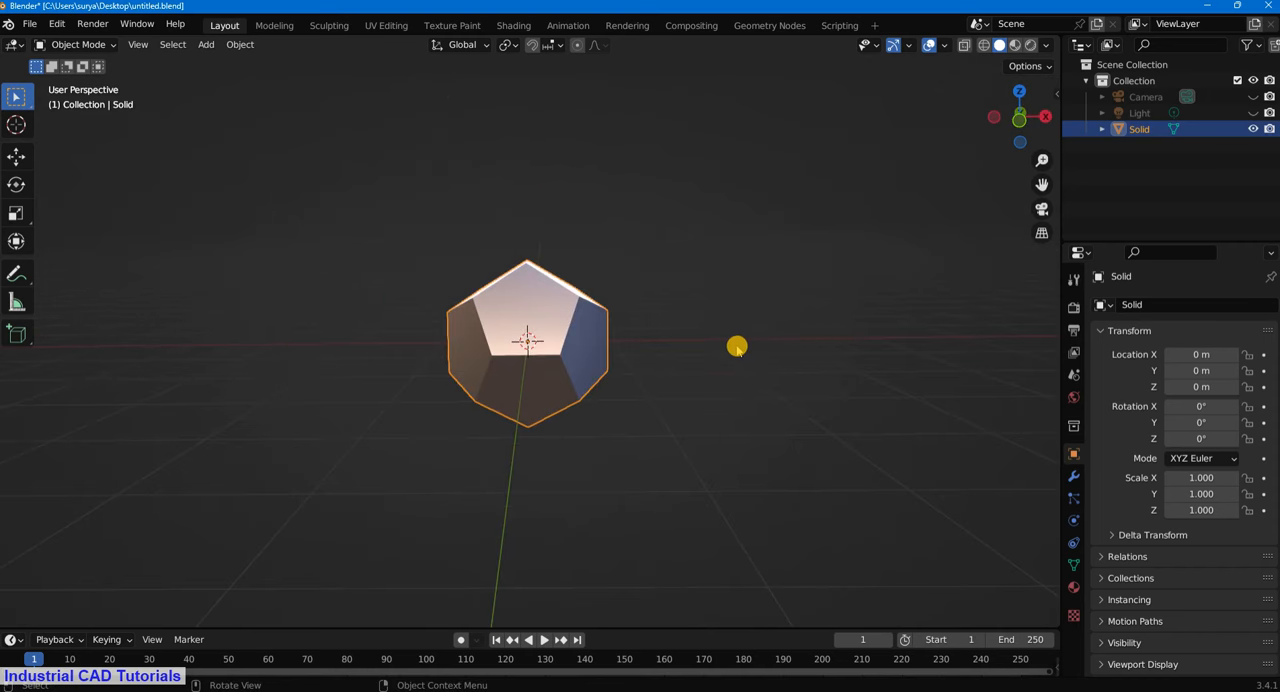
{"action": "key", "text": "KP_0"}
{"action": "key", "text": "Home"}
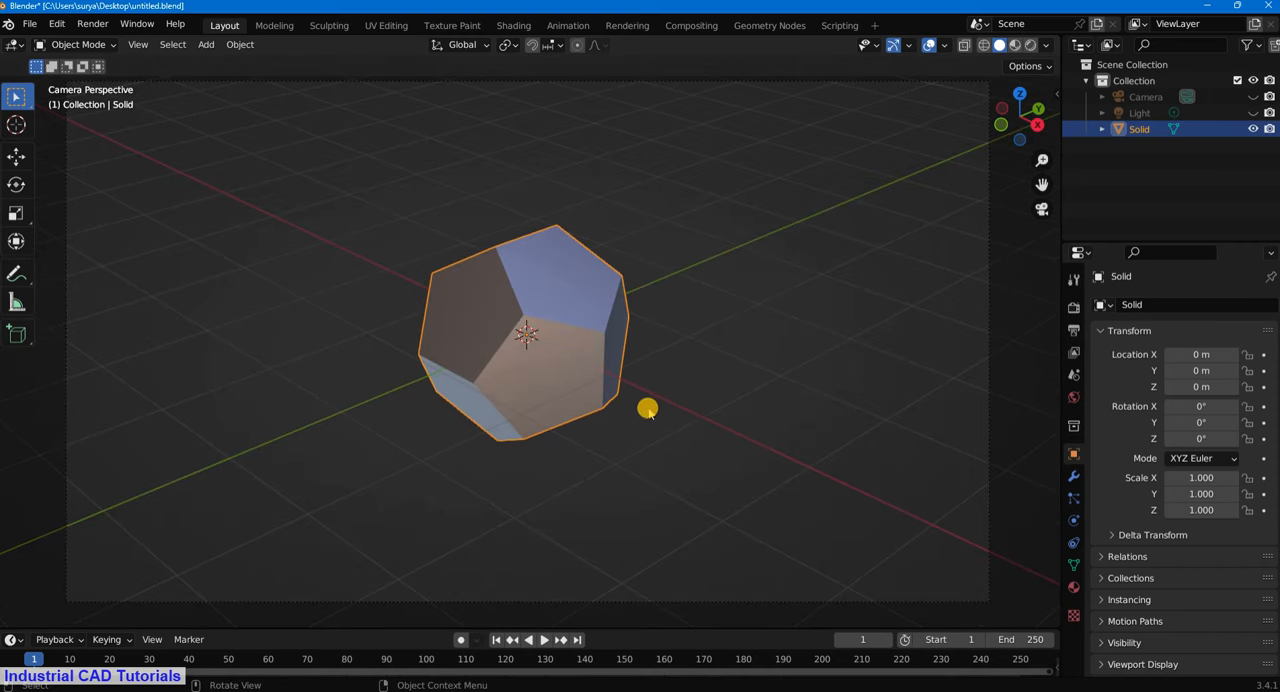
{"action": "key", "text": "r"}
{"action": "key", "text": "x"}
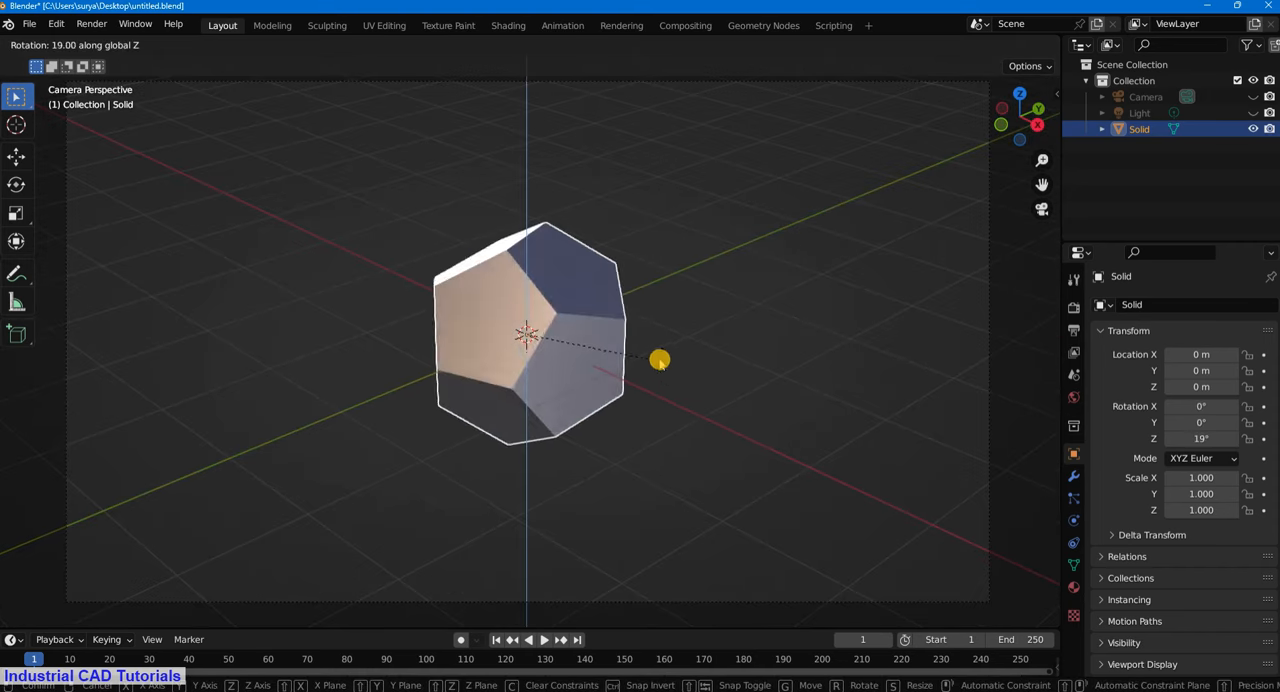
{"action": "key", "text": "y"}
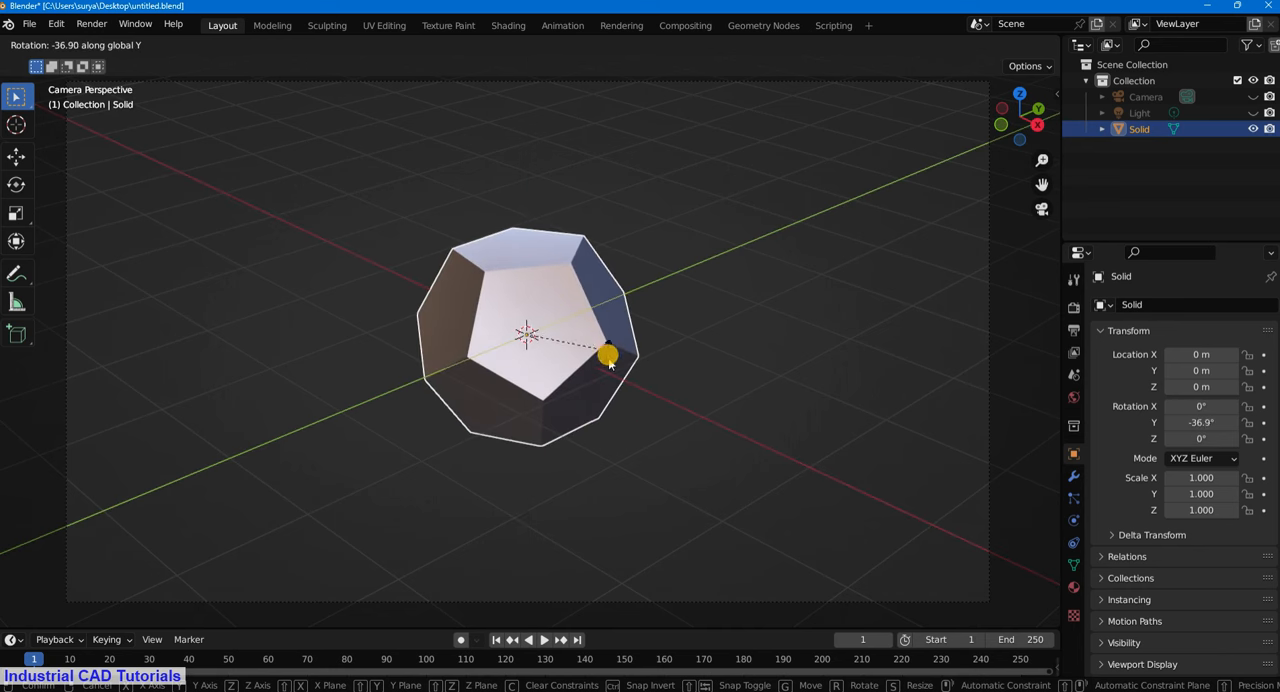
{"action": "left_click", "coordinate": [614, 398]}
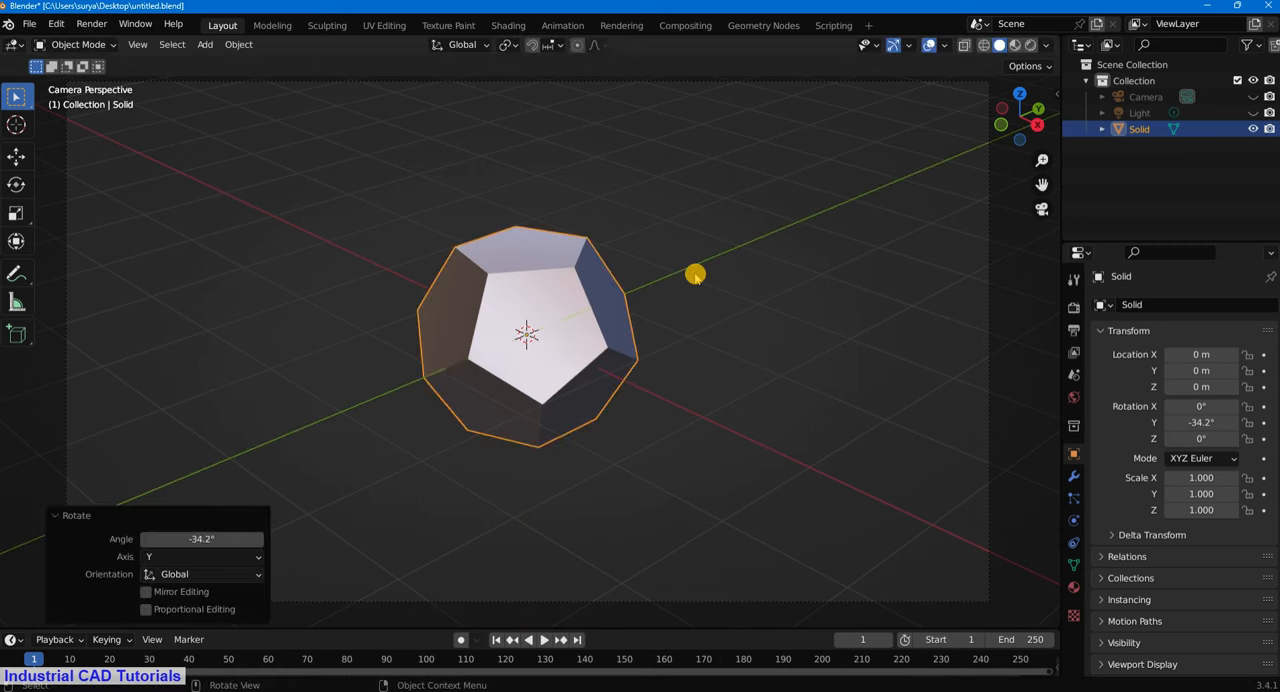
{"action": "left_click", "coordinate": [662, 305]}
- Enter Edit Mode on the dodecahedron with edge selection and select the first diagonal edges crossing its pentagonal faces
{"action": "scroll", "coordinate": [662, 305], "scroll_direction": "down", "scroll_amount": 2}
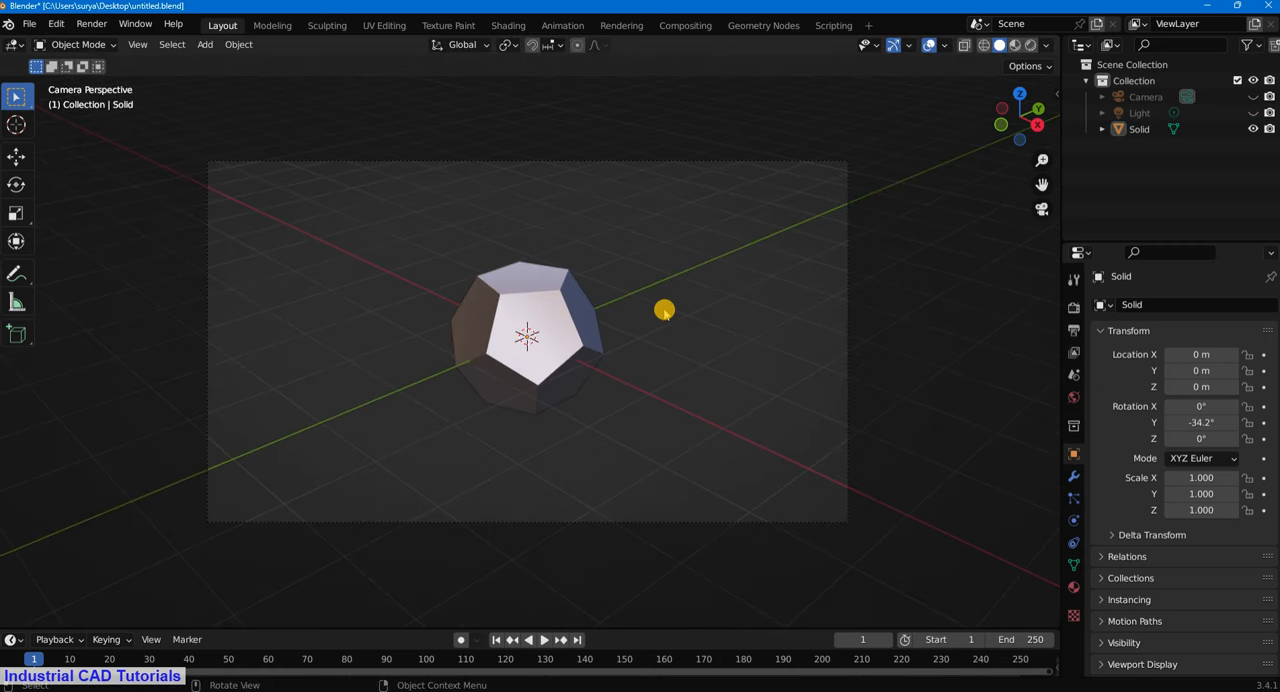
{"action": "key", "text": "KP_0"}
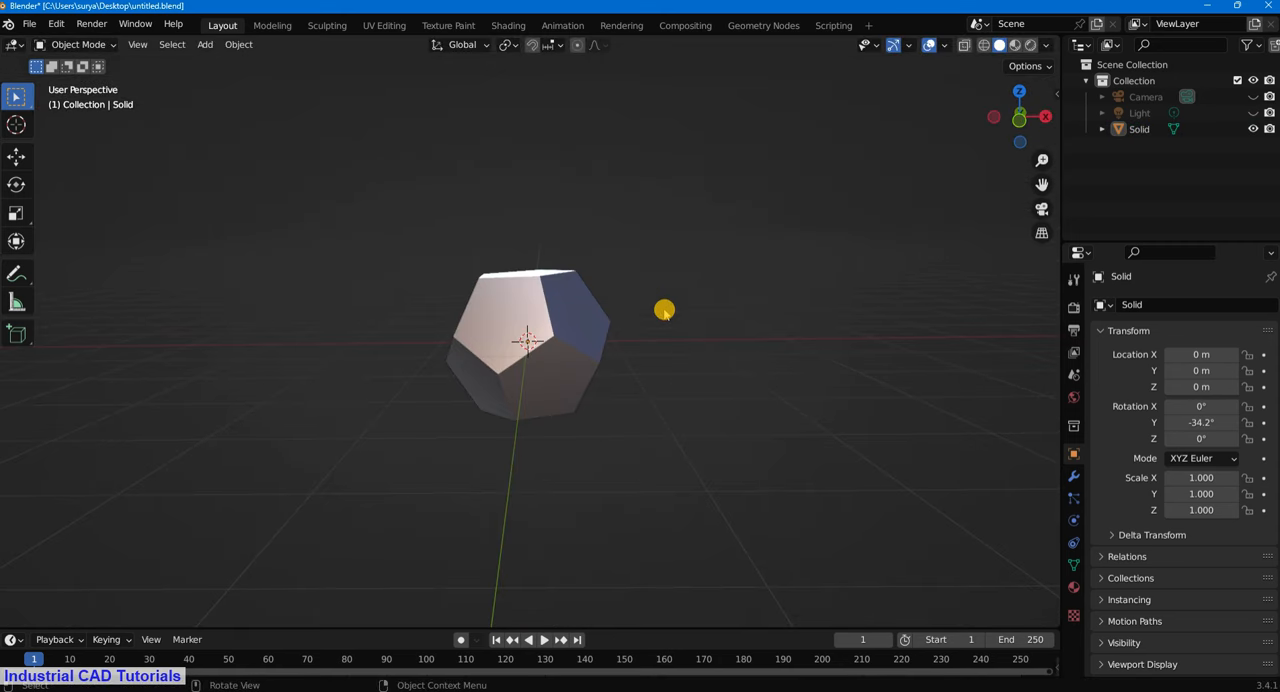
{"action": "key", "text": "KP_0"}
{"action": "middle_click_drag", "start_coordinate": [665, 314], "coordinate": [691, 275]}
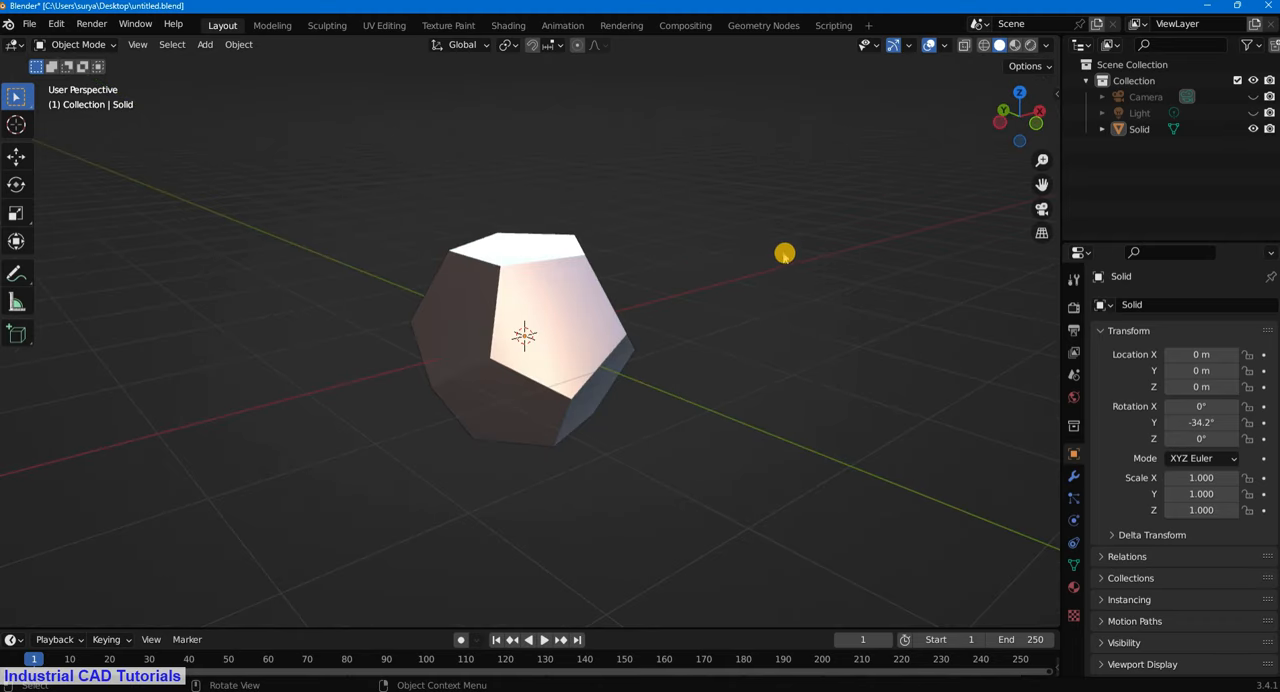
{"action": "scroll", "coordinate": [585, 370], "scroll_direction": "up", "scroll_amount": 3}
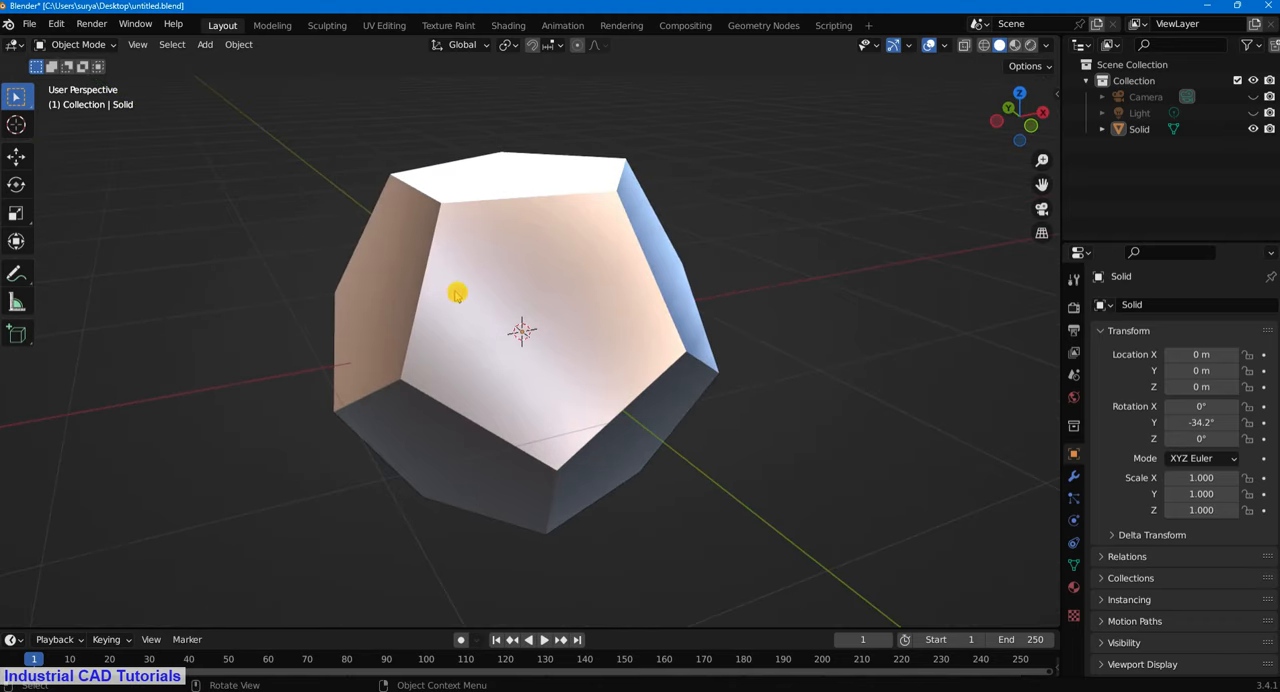
{"action": "left_click", "coordinate": [82, 44]}
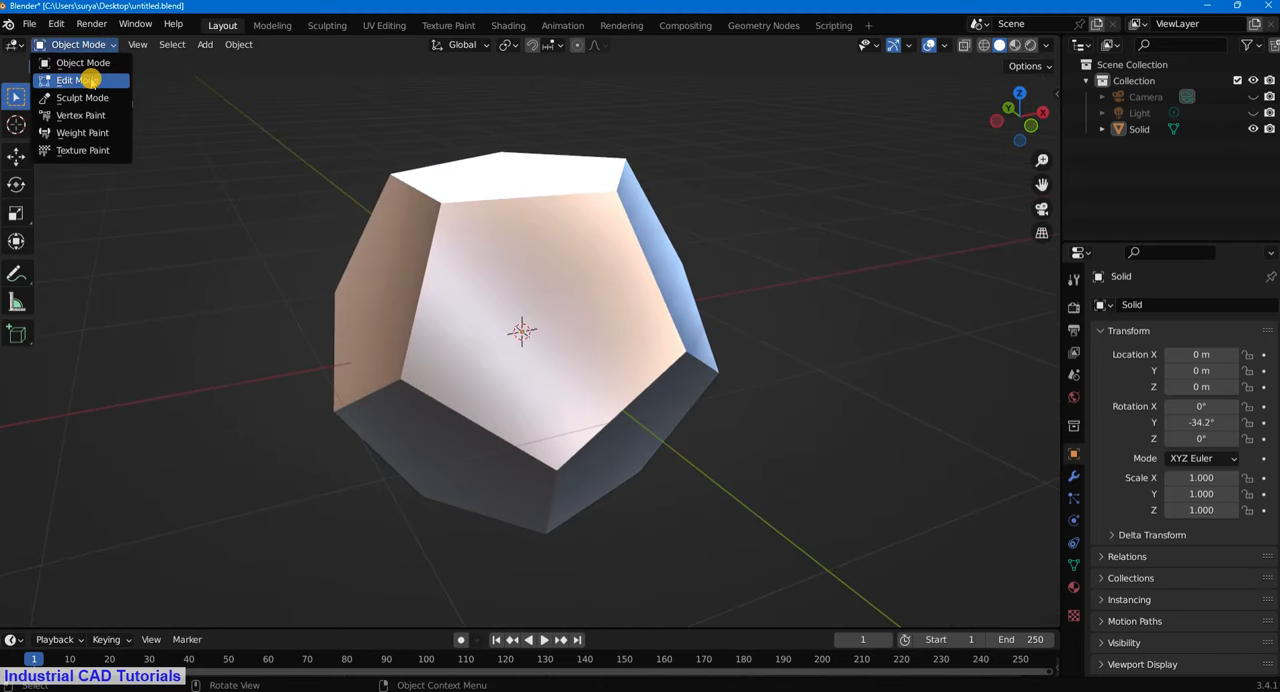
{"action": "left_click", "coordinate": [77, 80]}
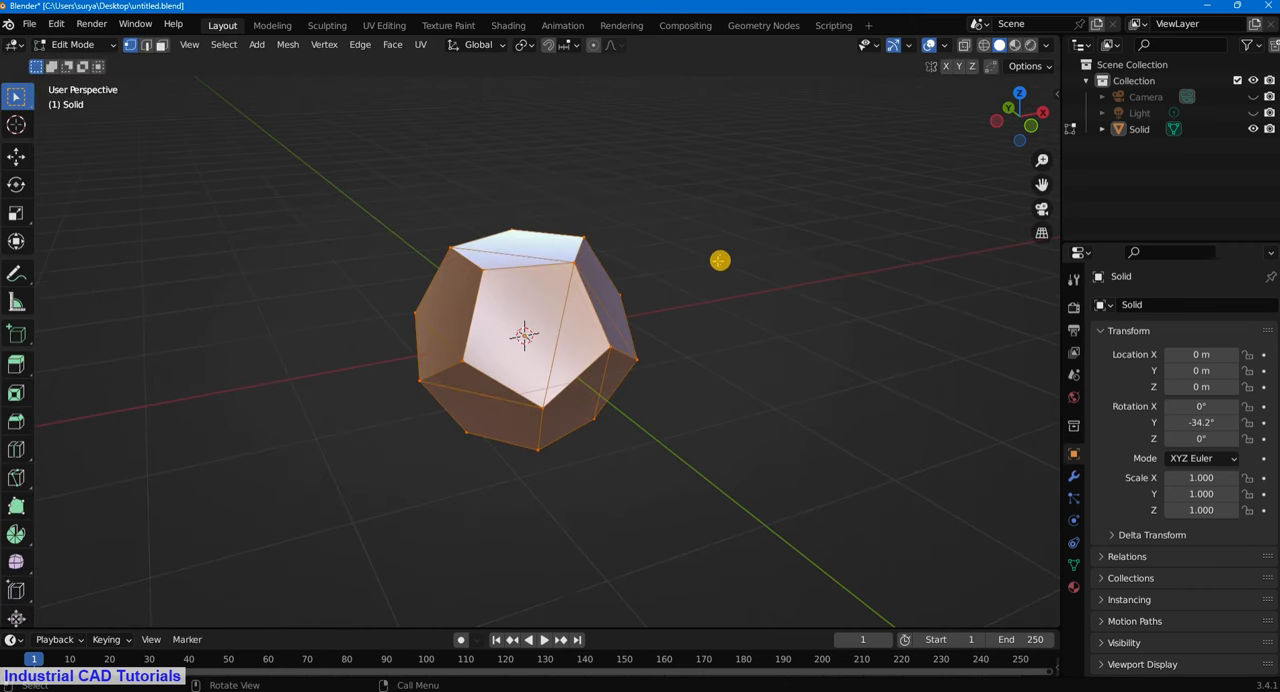
{"action": "left_click", "coordinate": [131, 121]}
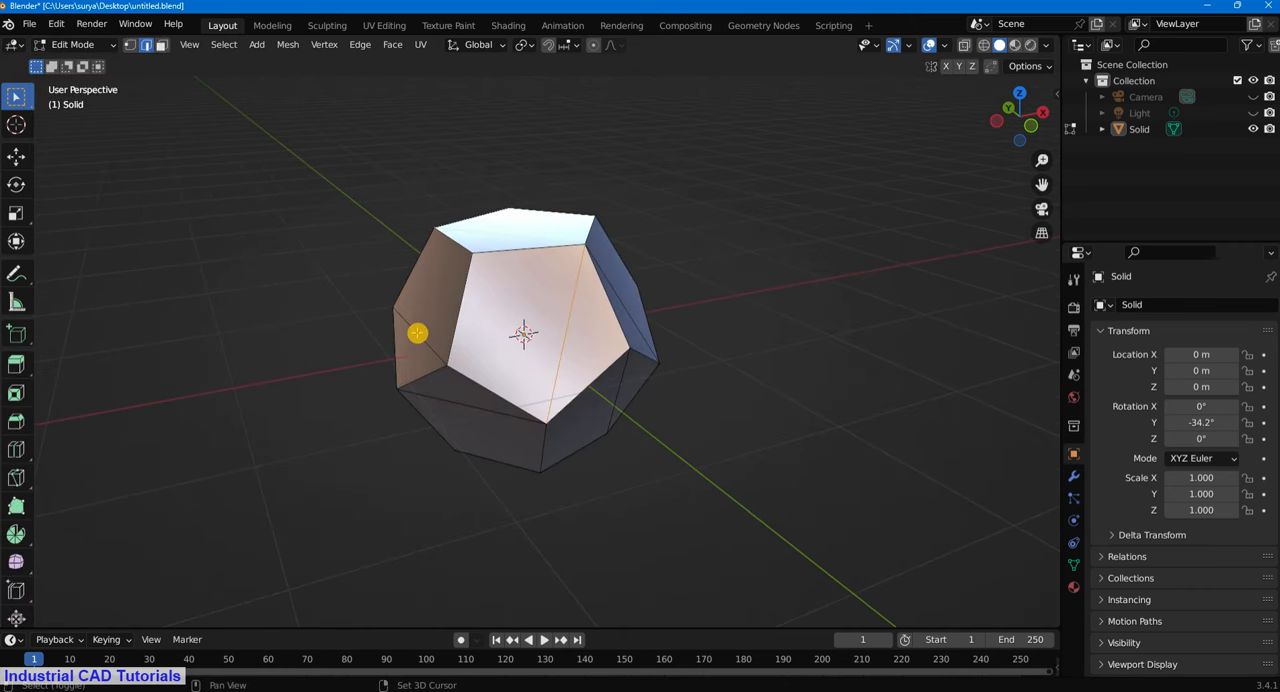
{"action": "middle_click_drag", "start_coordinate": [417, 333], "coordinate": [848, 271]}
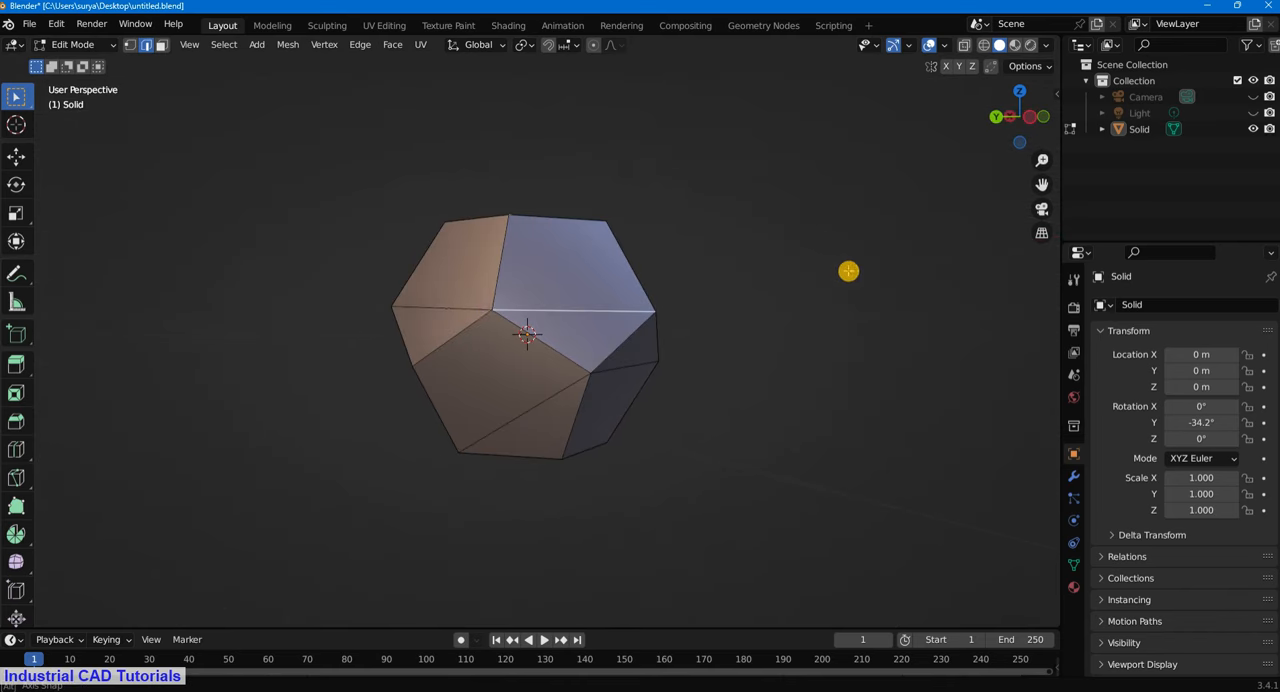
{"action": "left_click", "coordinate": [443, 310], "text": "shift"}
- Switch the viewport lighting back from MatCap to Studio
{"action": "left_click", "coordinate": [1045, 46]}
{"action": "left_click", "coordinate": [1050, 170]}
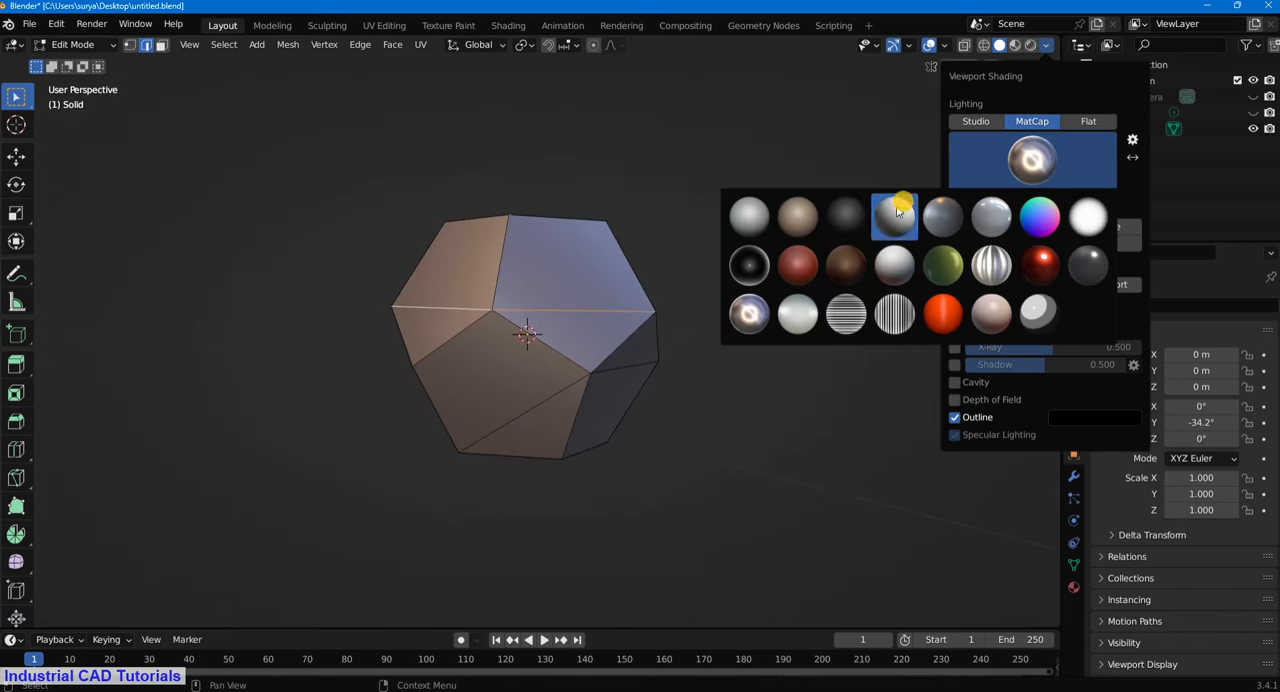
{"action": "left_click", "coordinate": [982, 121]}
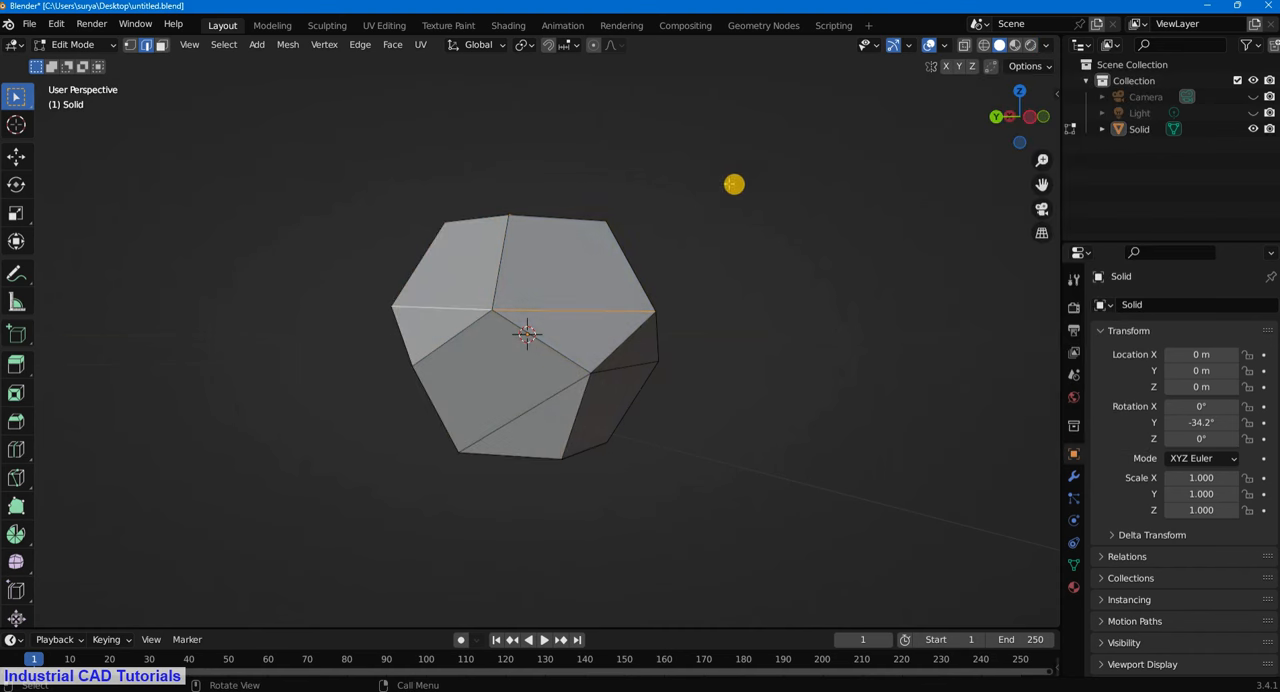
- Add the remaining diagonal edges on all sides to the selection and dissolve them so each face is a single pentagon
{"action": "middle_click_drag", "start_coordinate": [590, 332], "coordinate": [511, 380]}
{"action": "middle_click_drag", "start_coordinate": [766, 303], "coordinate": [509, 339]}
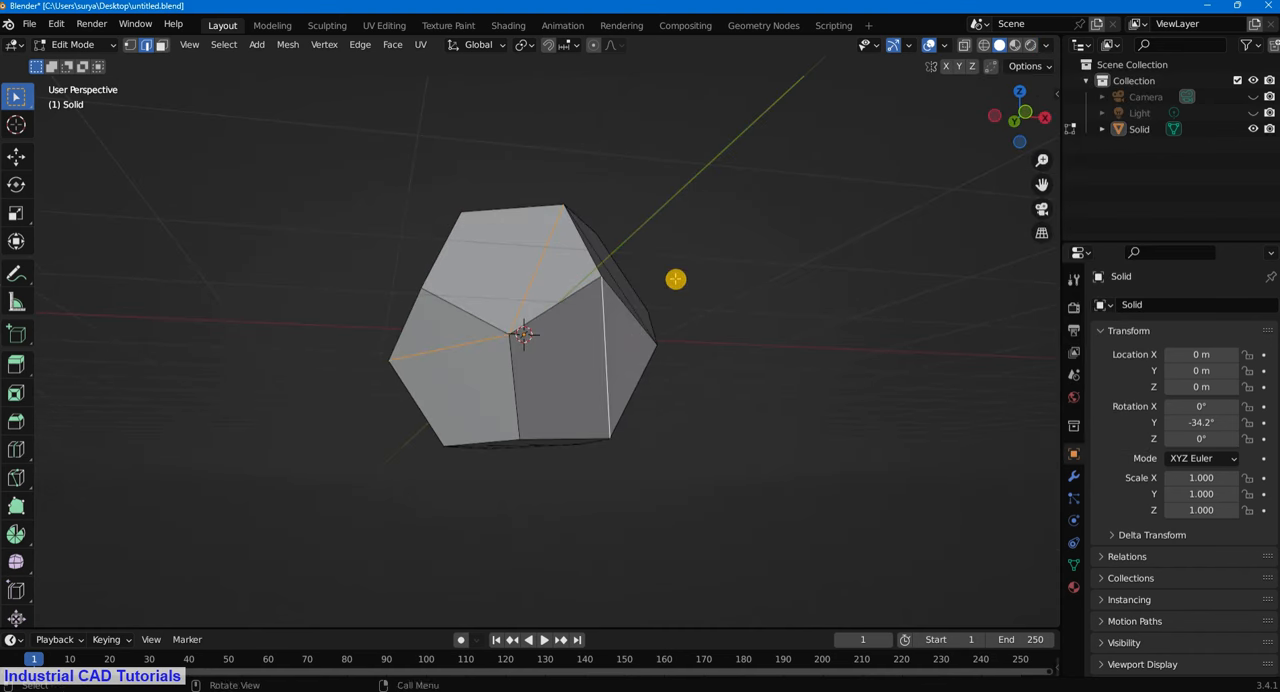
{"action": "middle_click_drag", "start_coordinate": [674, 277], "coordinate": [597, 330]}
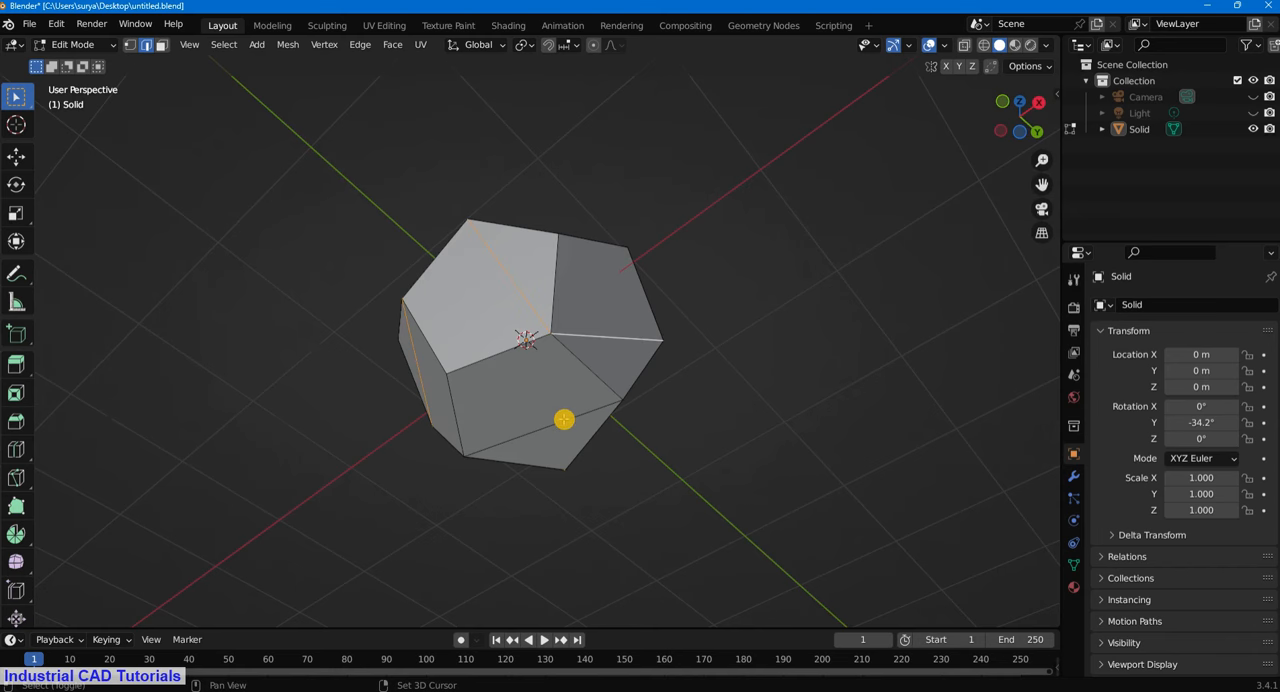
{"action": "middle_click_drag", "start_coordinate": [649, 180], "coordinate": [694, 284]}
{"action": "key", "text": "x"}
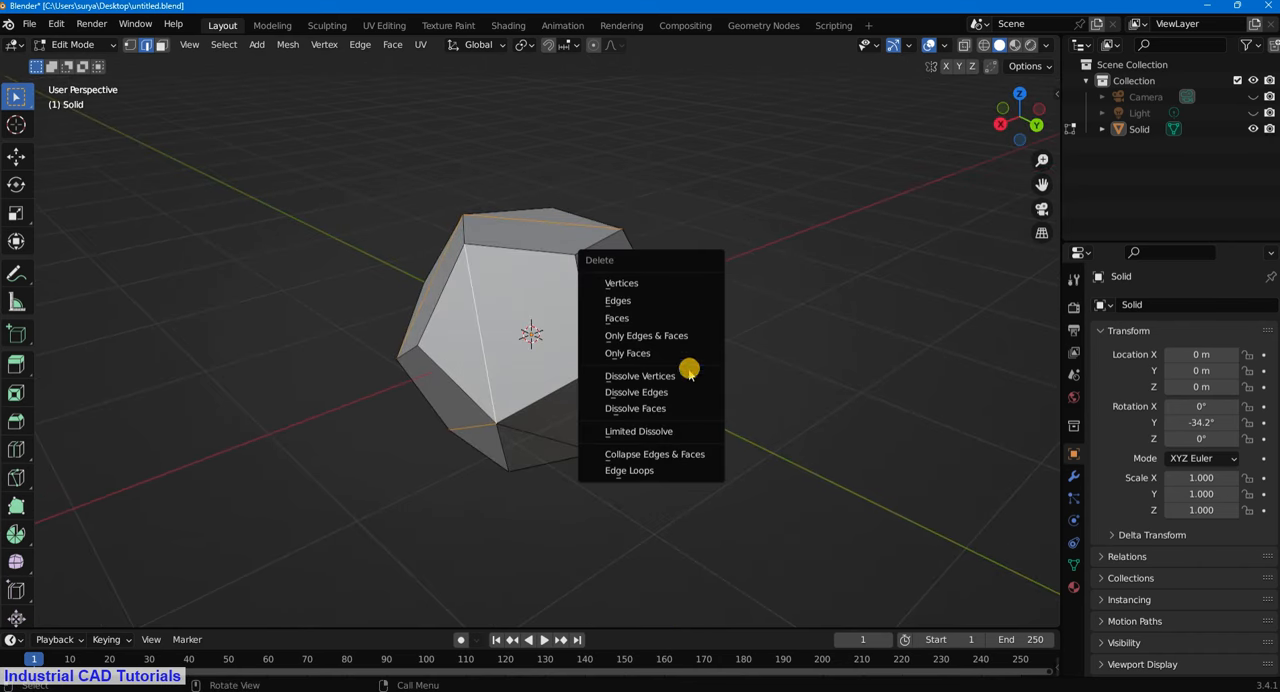
{"action": "left_click", "coordinate": [672, 392]}
{"action": "middle_click_drag", "start_coordinate": [731, 211], "coordinate": [546, 397]}
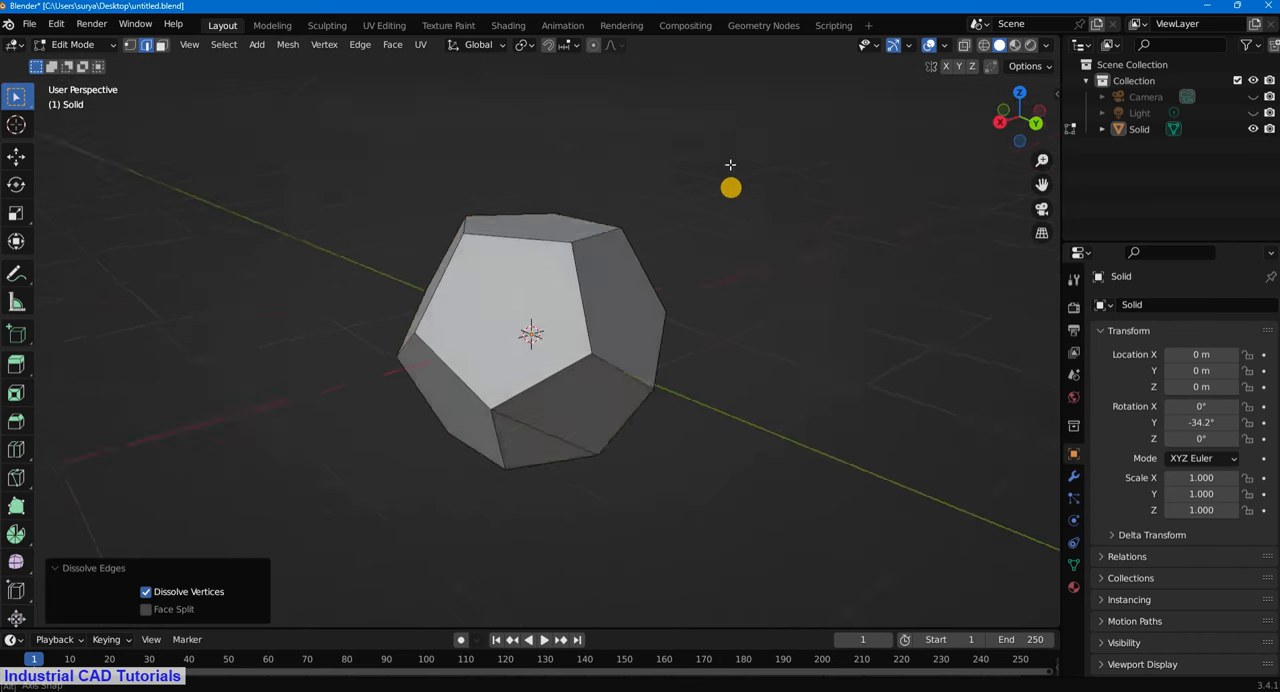
{"action": "key", "text": "x"}
{"action": "left_click", "coordinate": [566, 374]}
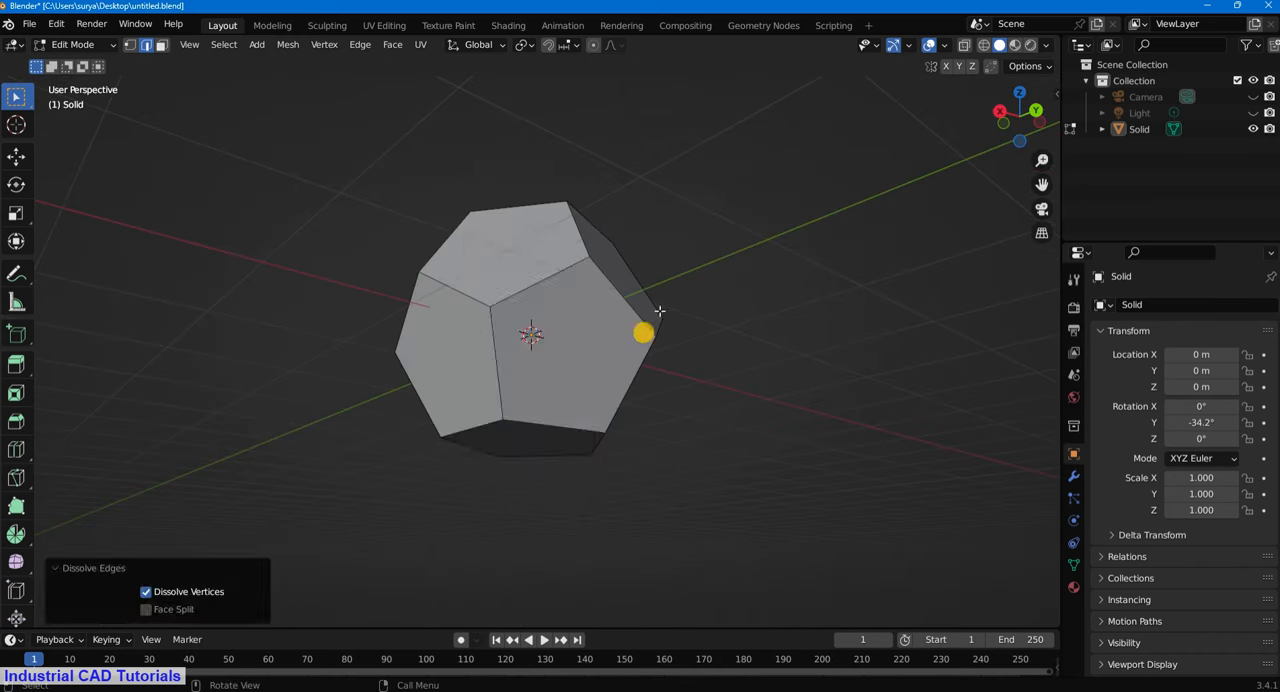
- Switch to face selection and inset the dodecahedron's upper pentagonal face by about 0.118 m
{"action": "middle_click_drag", "start_coordinate": [674, 277], "coordinate": [1003, 323]}
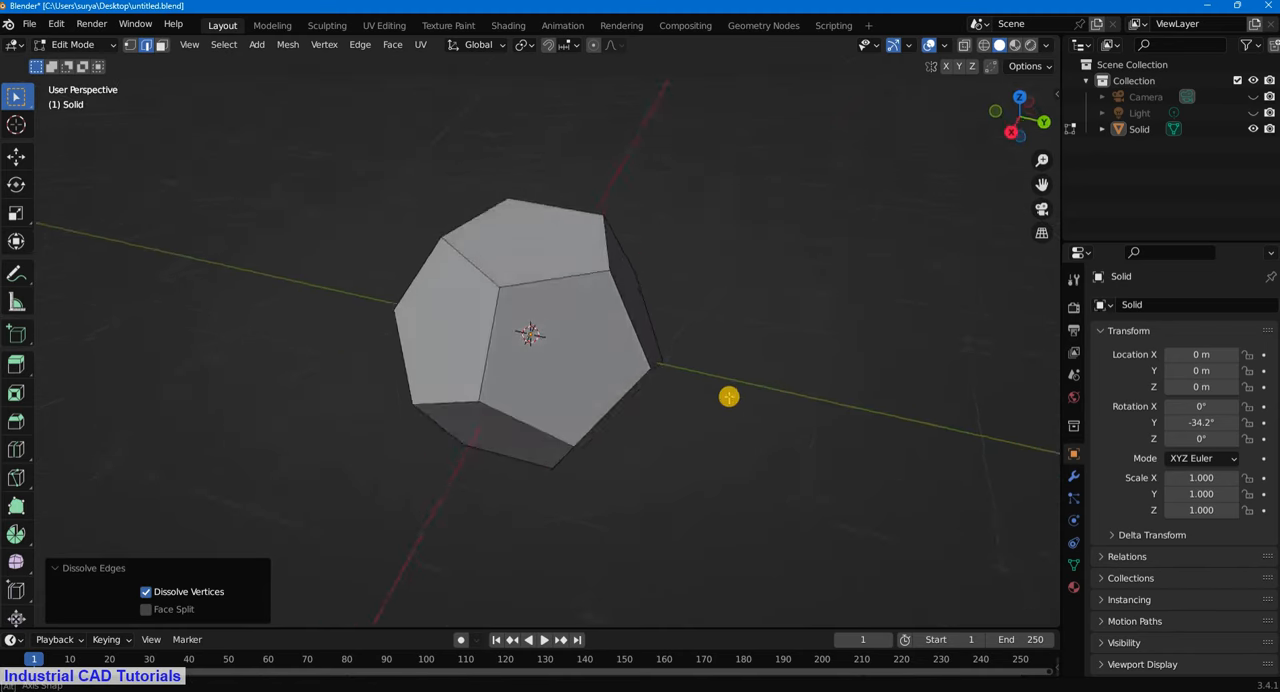
{"action": "middle_click_drag", "start_coordinate": [722, 382], "coordinate": [616, 330]}
{"action": "left_click", "coordinate": [158, 45]}
{"action": "left_click", "coordinate": [555, 317]}
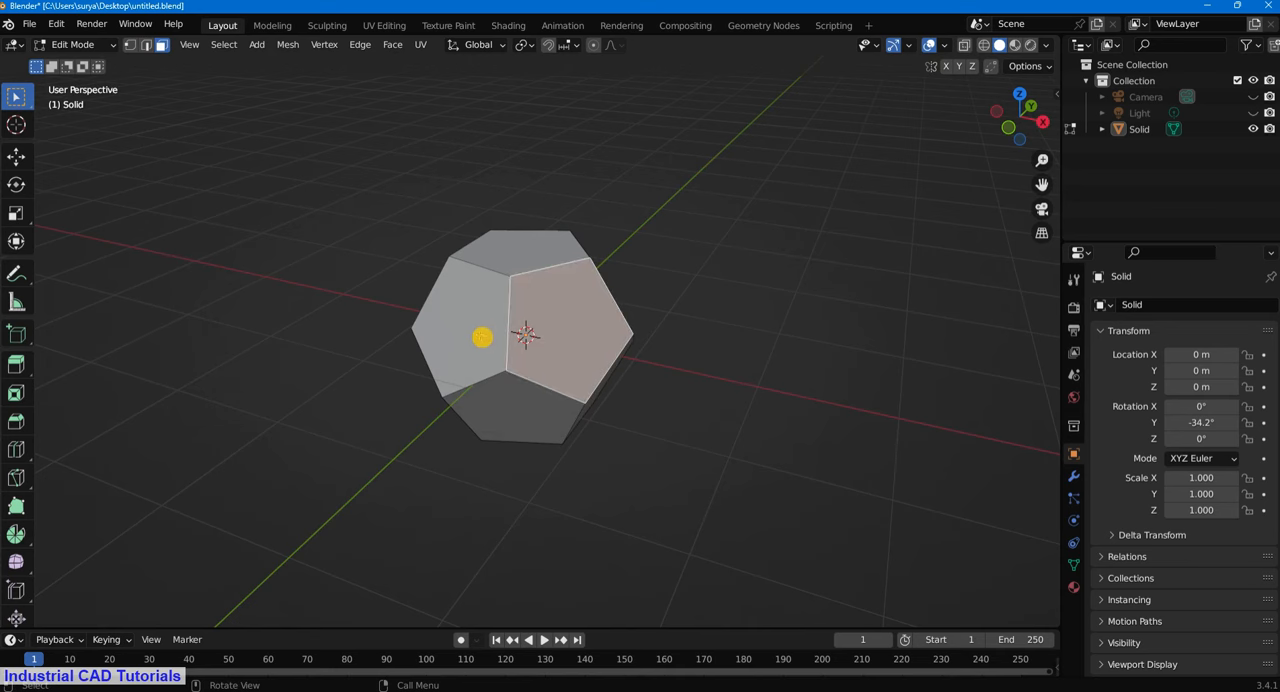
{"action": "middle_click_drag", "start_coordinate": [595, 352], "coordinate": [537, 397]}
{"action": "middle_click_drag", "start_coordinate": [626, 217], "coordinate": [537, 289]}
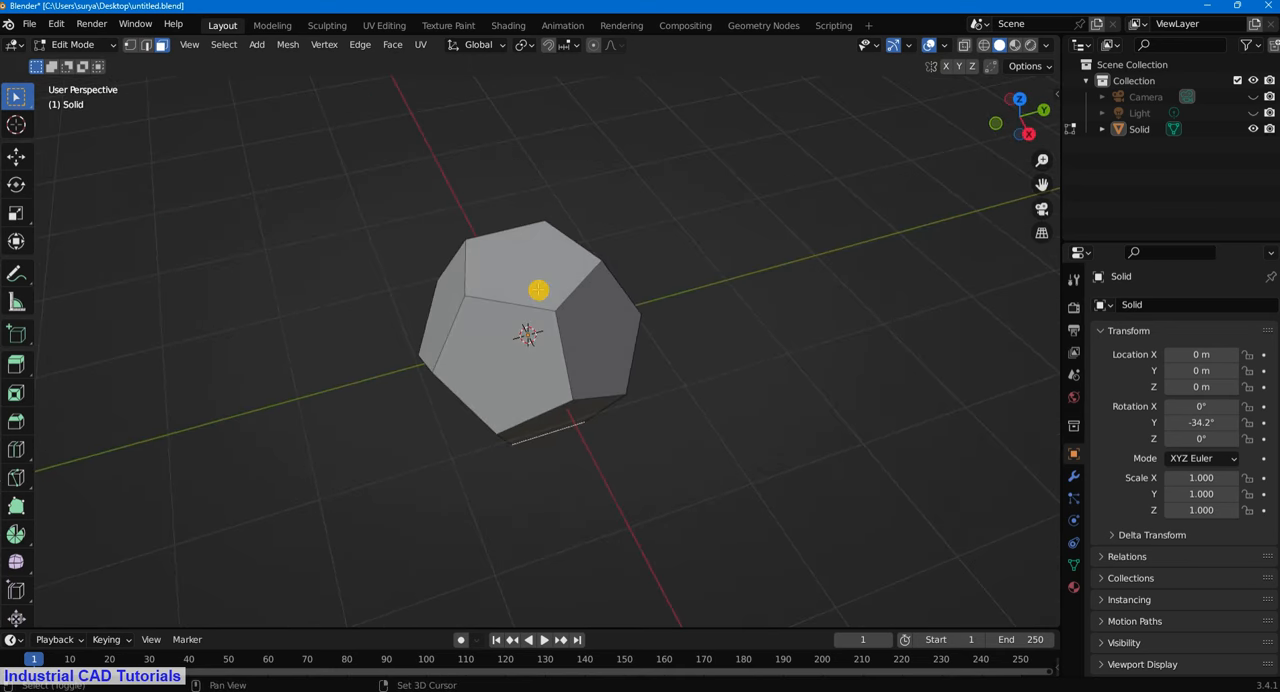
{"action": "left_click", "coordinate": [537, 289]}
{"action": "middle_click_drag", "start_coordinate": [649, 249], "coordinate": [628, 264]}
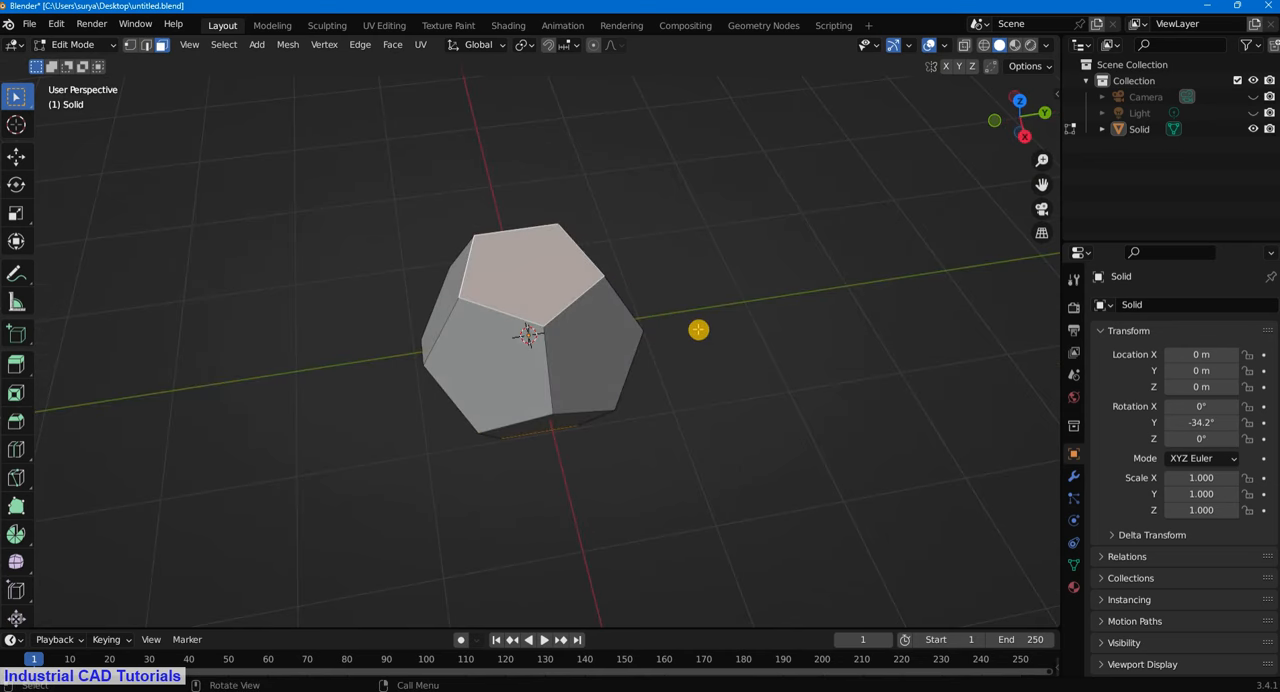
{"action": "key", "text": "i"}
{"action": "left_click", "coordinate": [683, 318]}
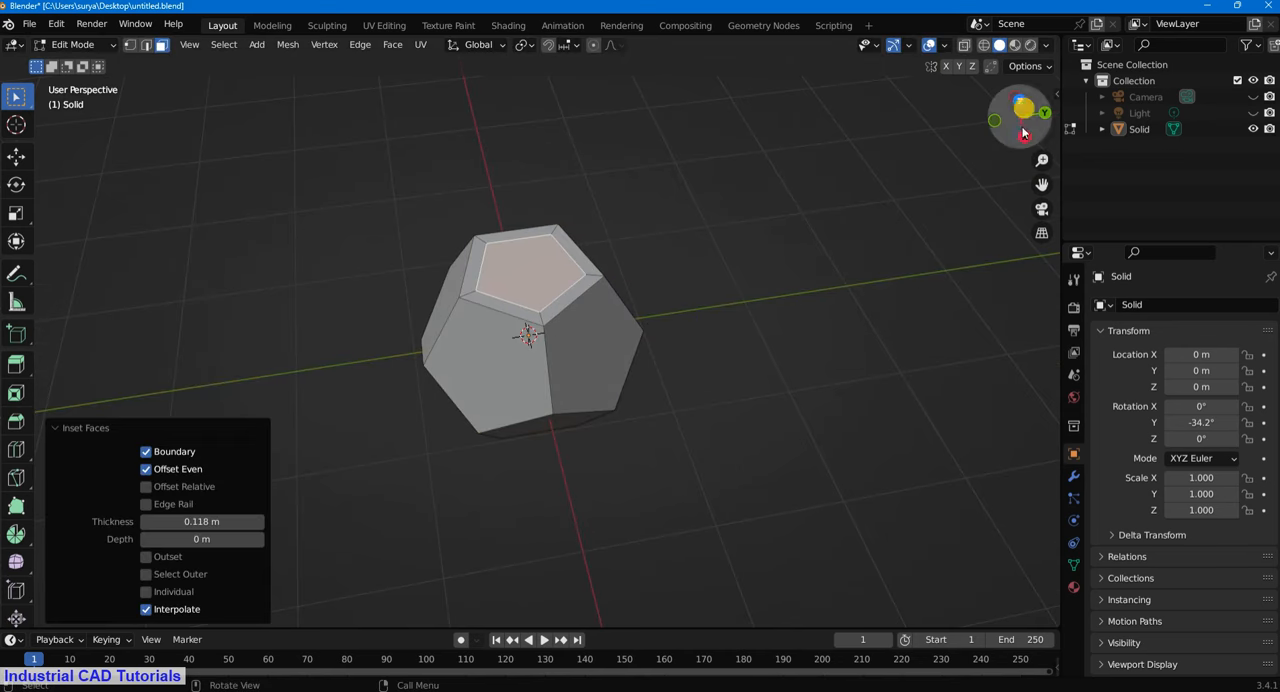
- Start the Shortcut VUr key display docked at Center, deselect the mesh and hide the sidebar
{"action": "left_click", "coordinate": [1057, 93]}
{"action": "left_click", "coordinate": [1051, 205]}
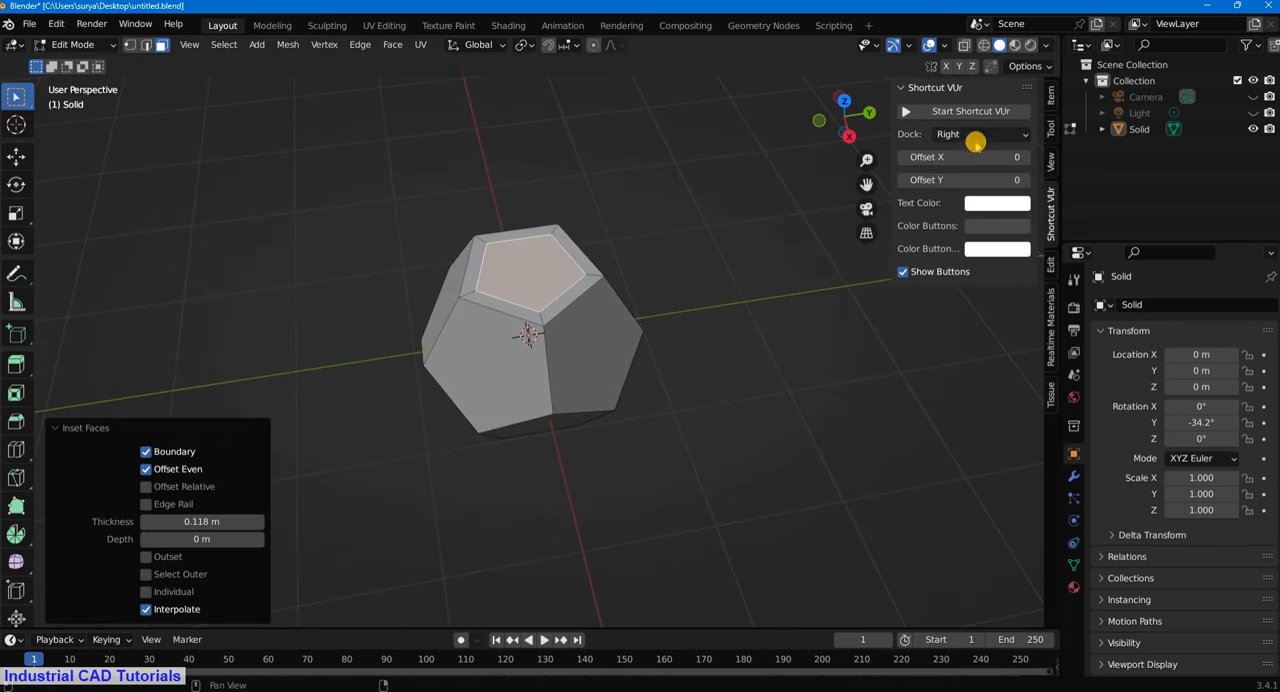
{"action": "left_click", "coordinate": [975, 143]}
{"action": "left_click", "coordinate": [965, 190]}
{"action": "left_click", "coordinate": [912, 111]}
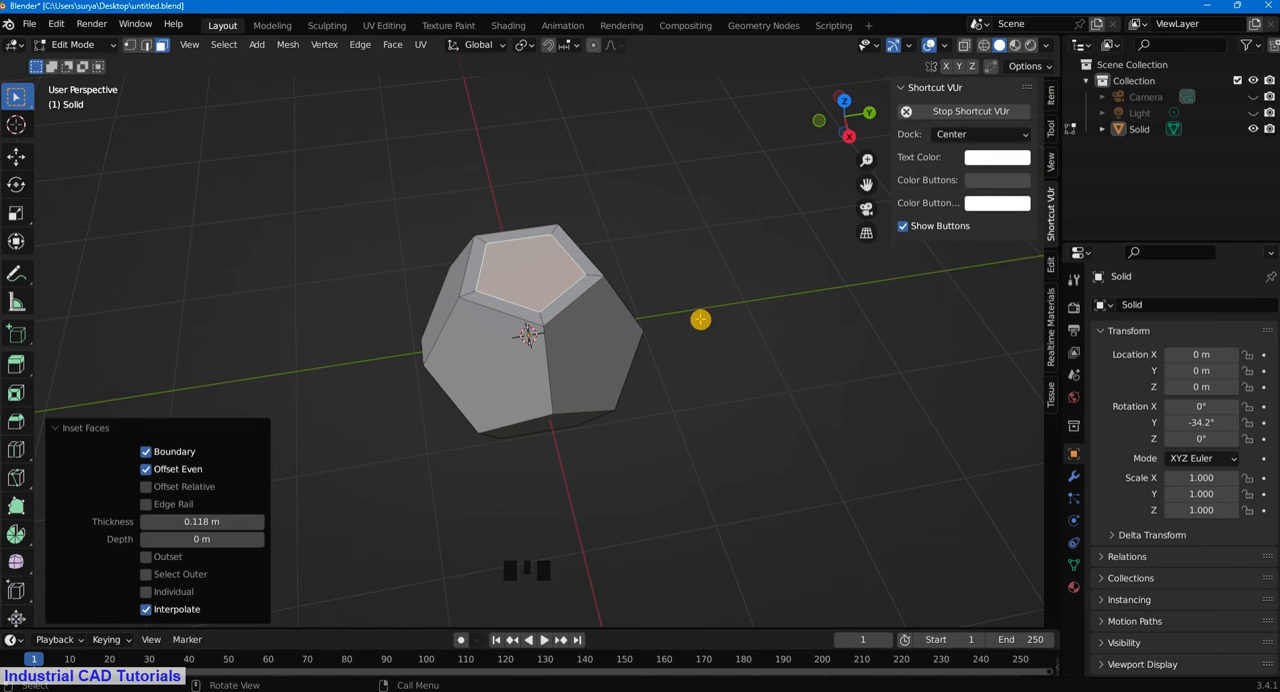
{"action": "left_click", "coordinate": [660, 292]}
{"action": "key", "text": "n"}
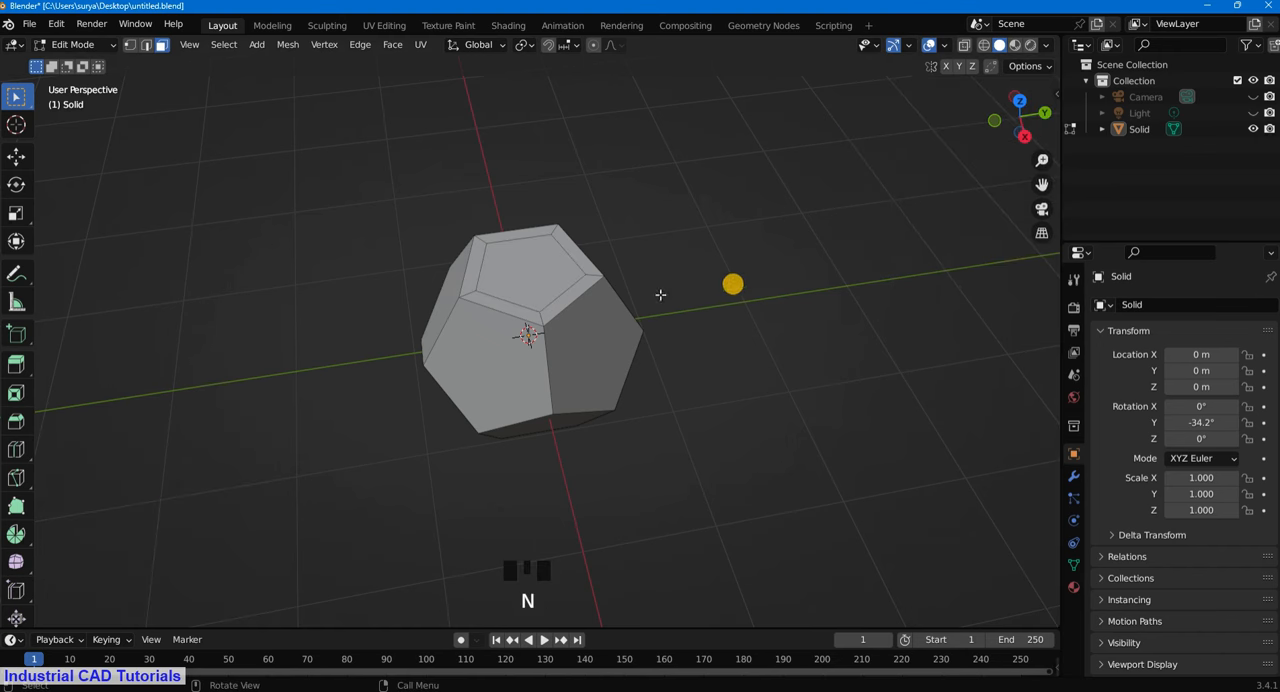
- Undo the deselection and the face inset on the dodecahedron
{"action": "scroll", "coordinate": [660, 292], "scroll_direction": "up", "scroll_amount": 2}
{"action": "middle_click_drag", "start_coordinate": [660, 292], "coordinate": [645, 150]}
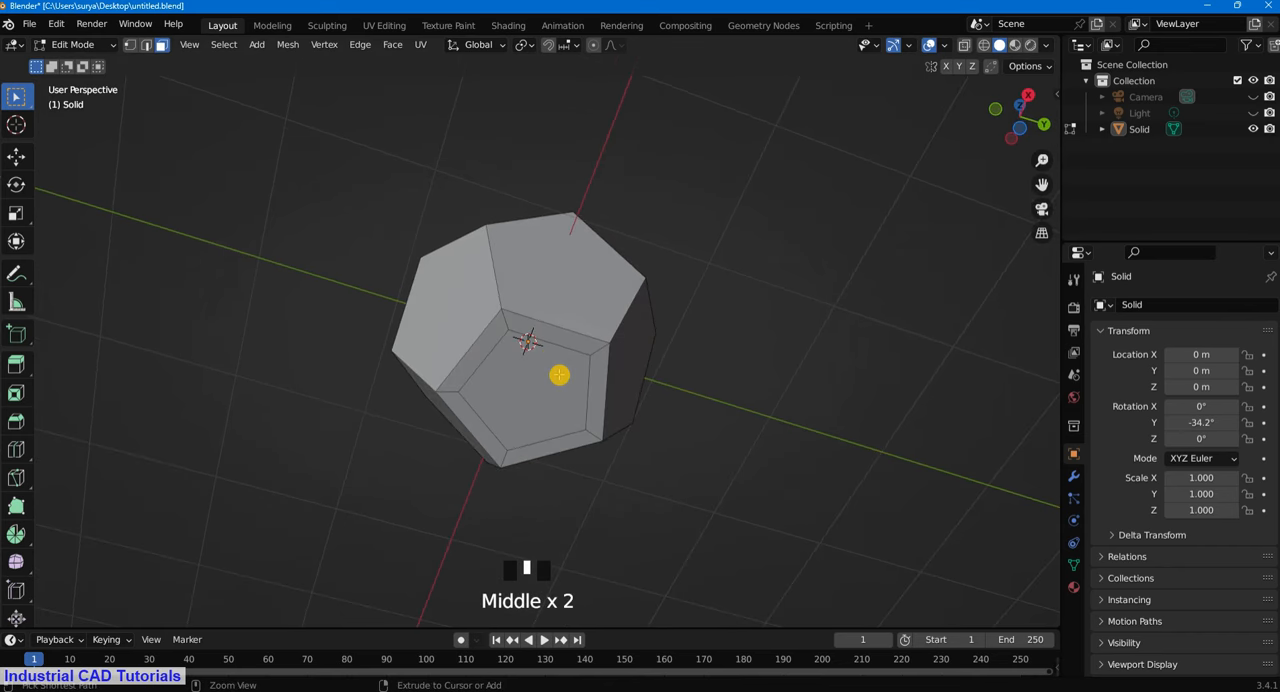
{"action": "key", "text": "ctrl+z"}
{"action": "key", "text": "ctrl+z"}
- Inset the selected pentagonal face by about 0.077 m and delete its inner face to open a hole
{"action": "middle_click_drag", "start_coordinate": [559, 374], "coordinate": [632, 471]}
{"action": "key", "text": "i"}
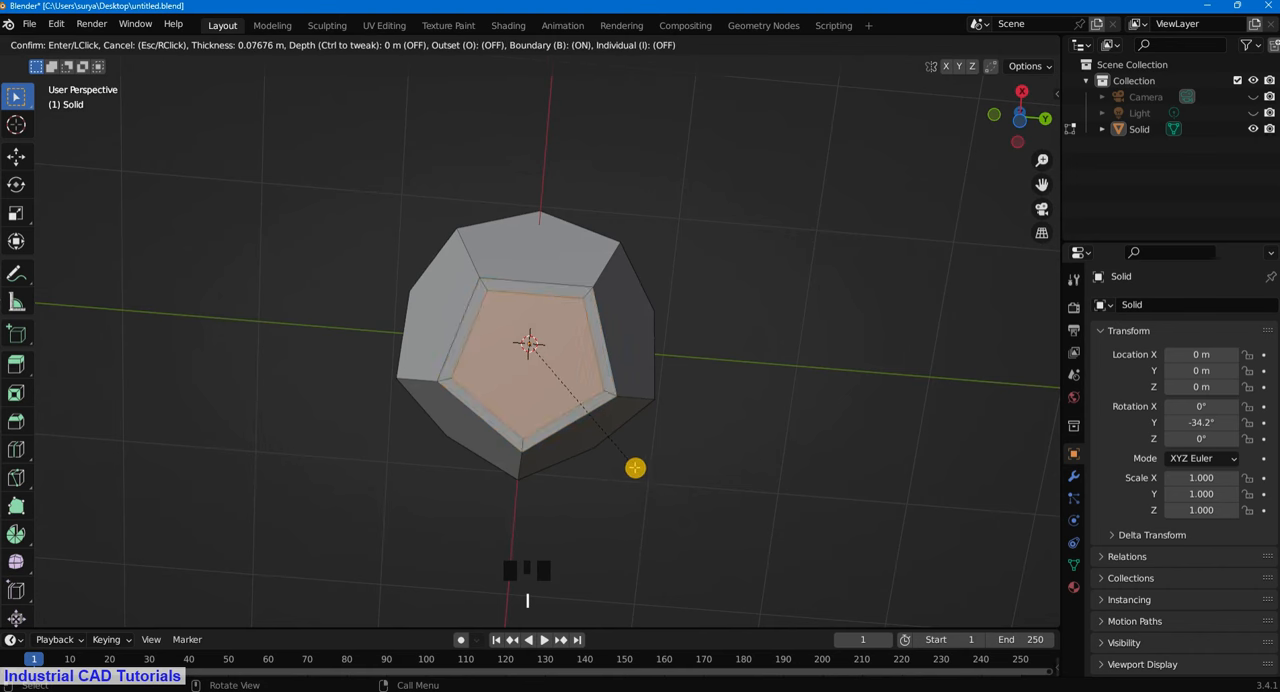
{"action": "left_click", "coordinate": [635, 467]}
{"action": "key", "text": "x"}
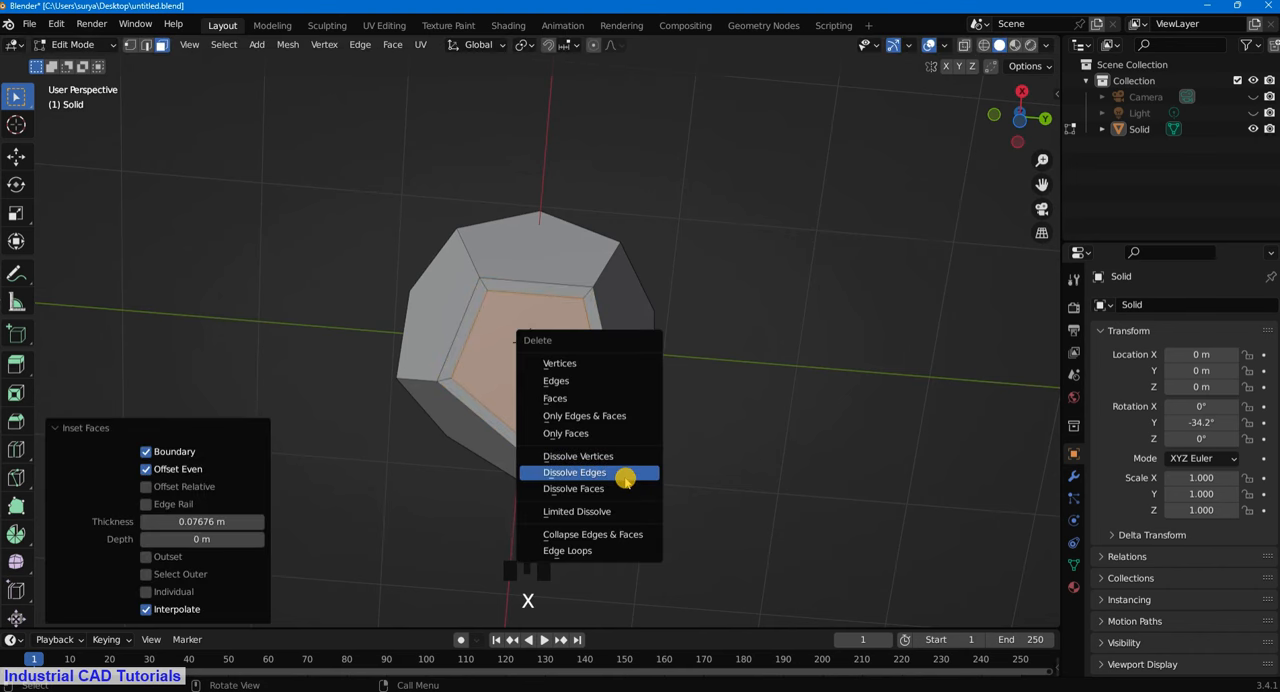
{"action": "left_click", "coordinate": [618, 398]}
- Select two more non-adjacent pentagonal faces, inset them by about 0.052 m and delete the inner faces
{"action": "middle_click_drag", "start_coordinate": [629, 285], "coordinate": [523, 451]}
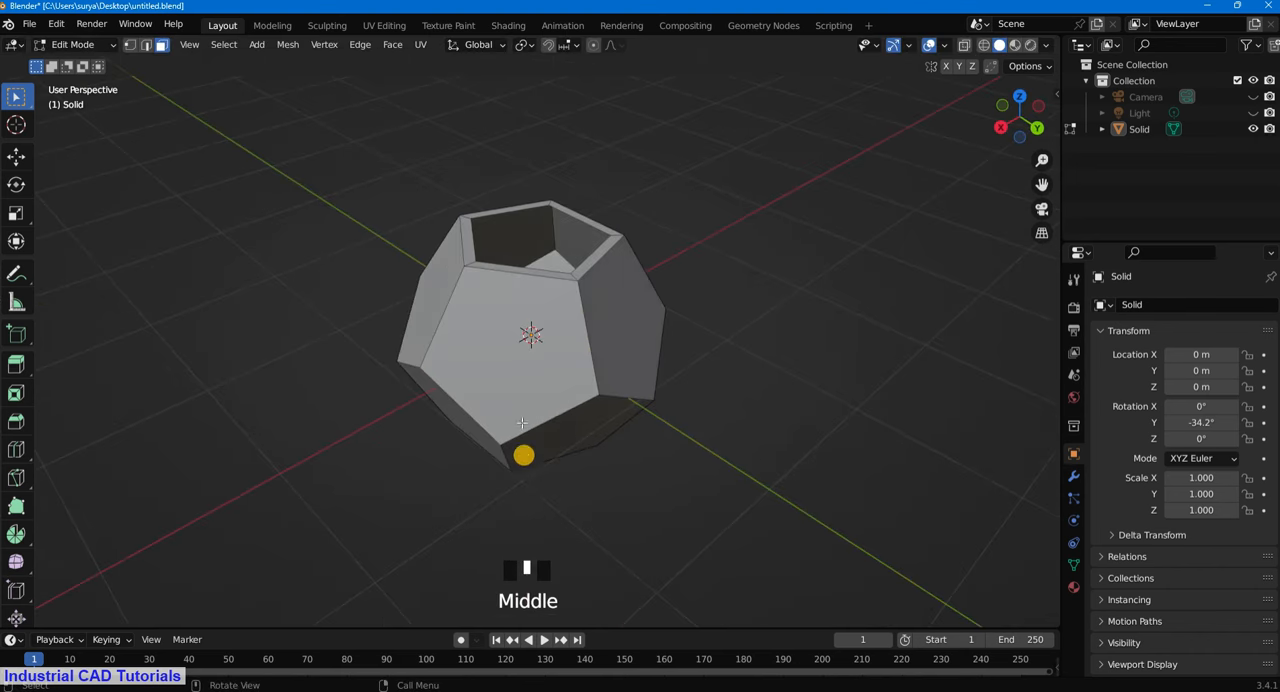
{"action": "left_click", "coordinate": [610, 373]}
{"action": "middle_click_drag", "start_coordinate": [617, 385], "coordinate": [554, 251]}
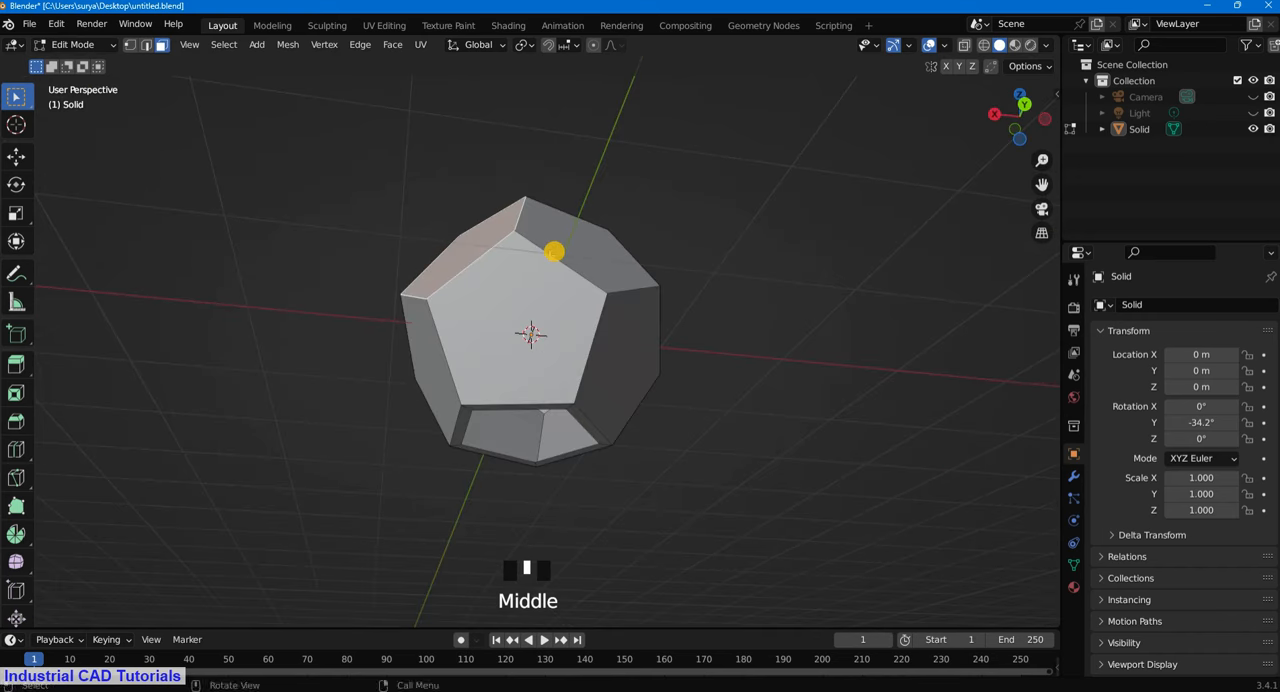
{"action": "middle_click_drag", "start_coordinate": [642, 320], "coordinate": [617, 314]}
{"action": "left_click", "coordinate": [629, 344], "text": "shift"}
{"action": "middle_click_drag", "start_coordinate": [662, 356], "coordinate": [694, 397]}
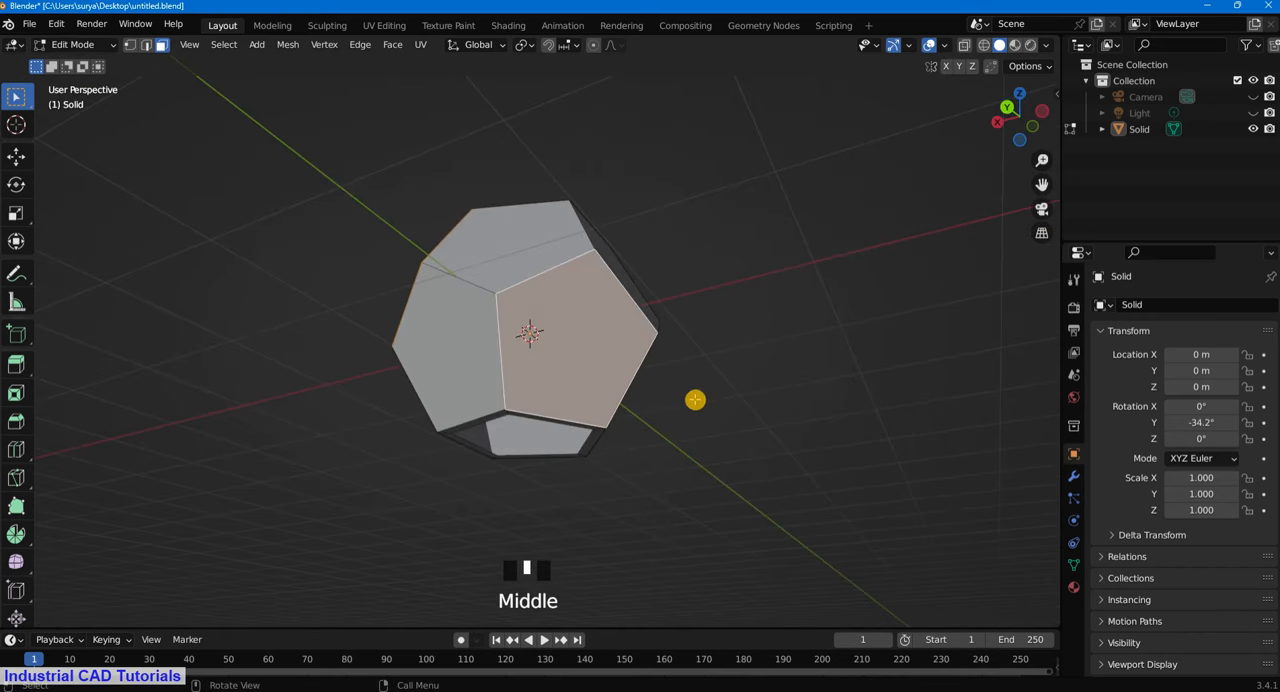
{"action": "key", "text": "i"}
{"action": "left_click", "coordinate": [687, 398]}
{"action": "key", "text": "x"}
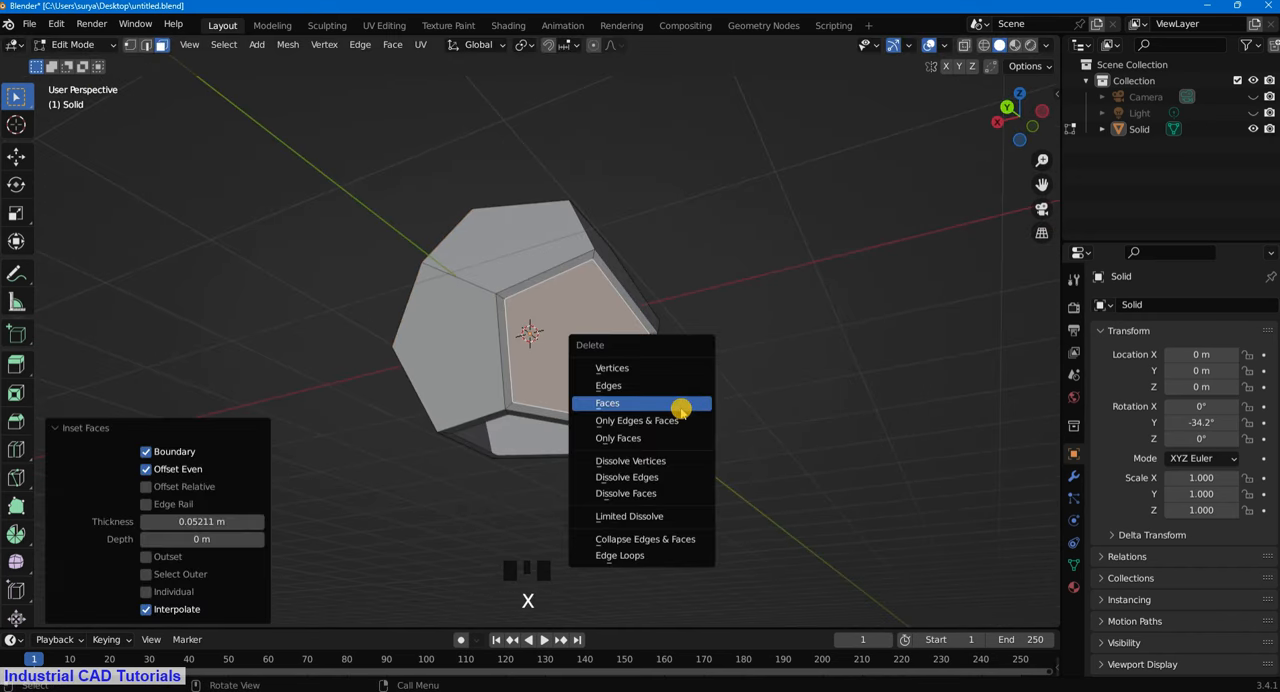
{"action": "left_click", "coordinate": [680, 408]}
- Select two further intact faces around the solid, inset them by about 0.07 m and delete their inner faces
{"action": "middle_click_drag", "start_coordinate": [680, 408], "coordinate": [547, 342]}
{"action": "left_click", "coordinate": [578, 378]}
{"action": "middle_click_drag", "start_coordinate": [650, 364], "coordinate": [494, 394]}
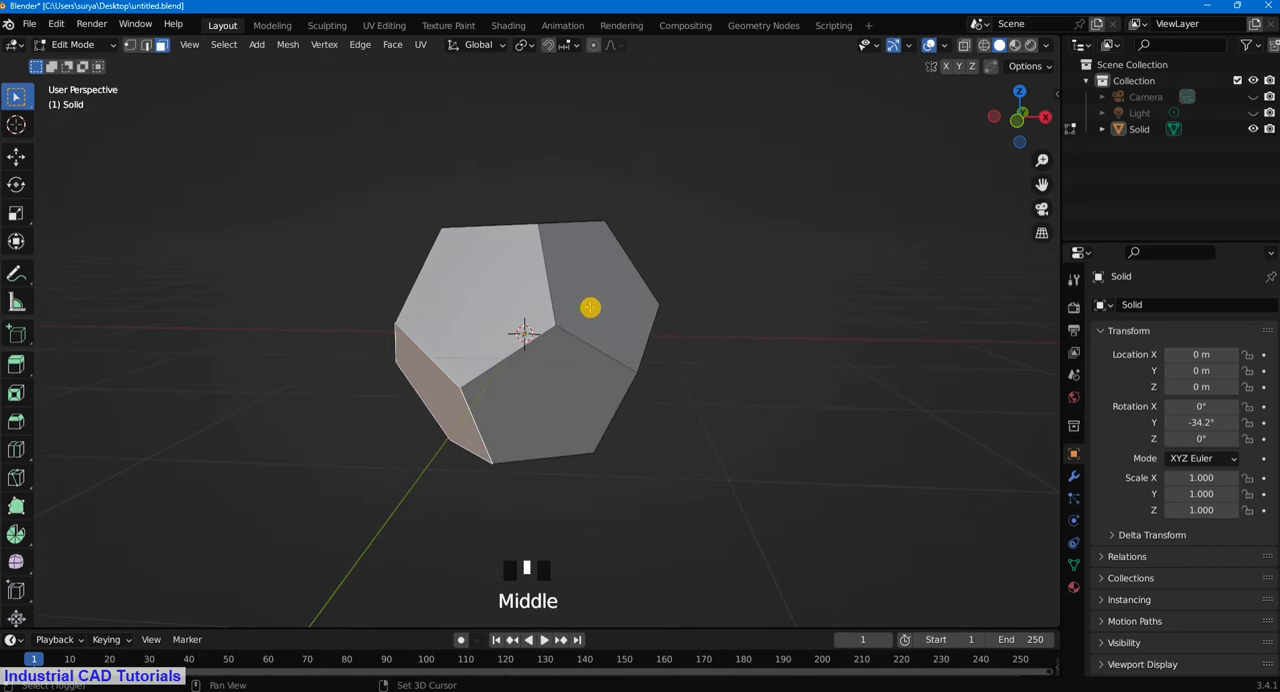
{"action": "left_click", "coordinate": [600, 312], "text": "shift"}
{"action": "middle_click_drag", "start_coordinate": [680, 334], "coordinate": [677, 348]}
{"action": "key", "text": "i"}
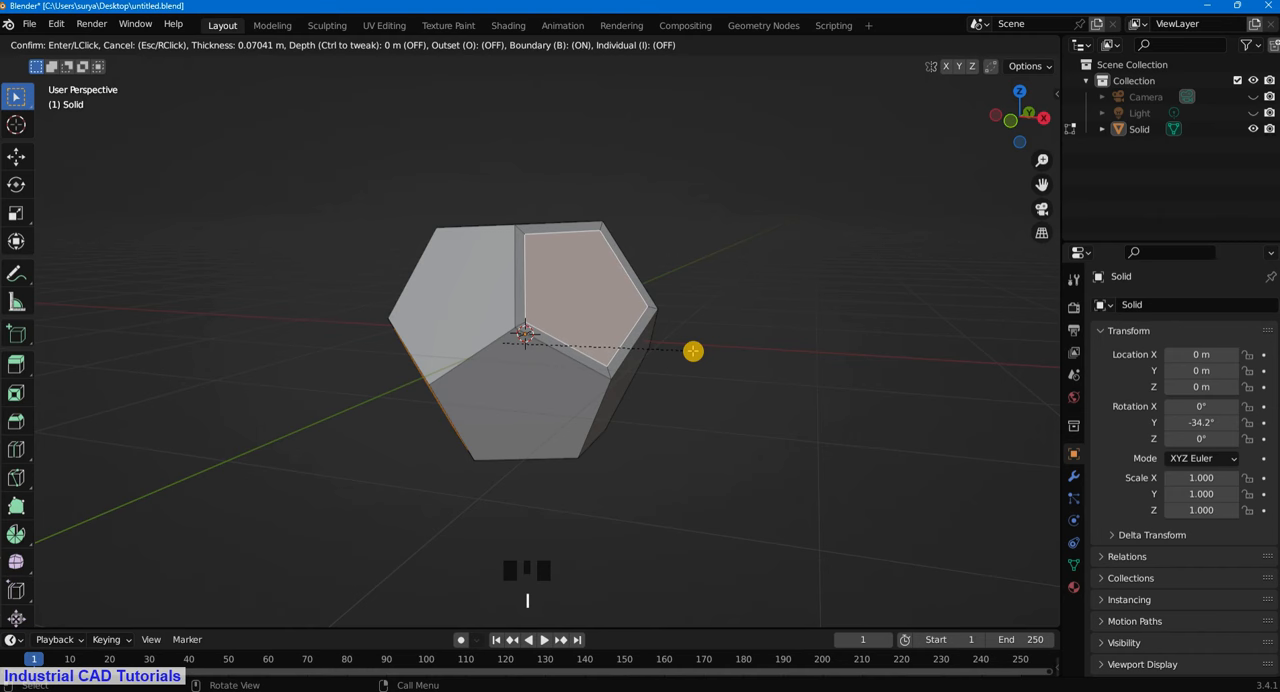
{"action": "left_click", "coordinate": [692, 353]}
{"action": "key", "text": "x"}
{"action": "left_click", "coordinate": [693, 353]}
- Inset another intact side face by about 0.068 m and delete its inner face
{"action": "middle_click_drag", "start_coordinate": [586, 383], "coordinate": [695, 345]}
{"action": "middle_click_drag", "start_coordinate": [580, 265], "coordinate": [674, 329]}
{"action": "left_click", "coordinate": [671, 330]}
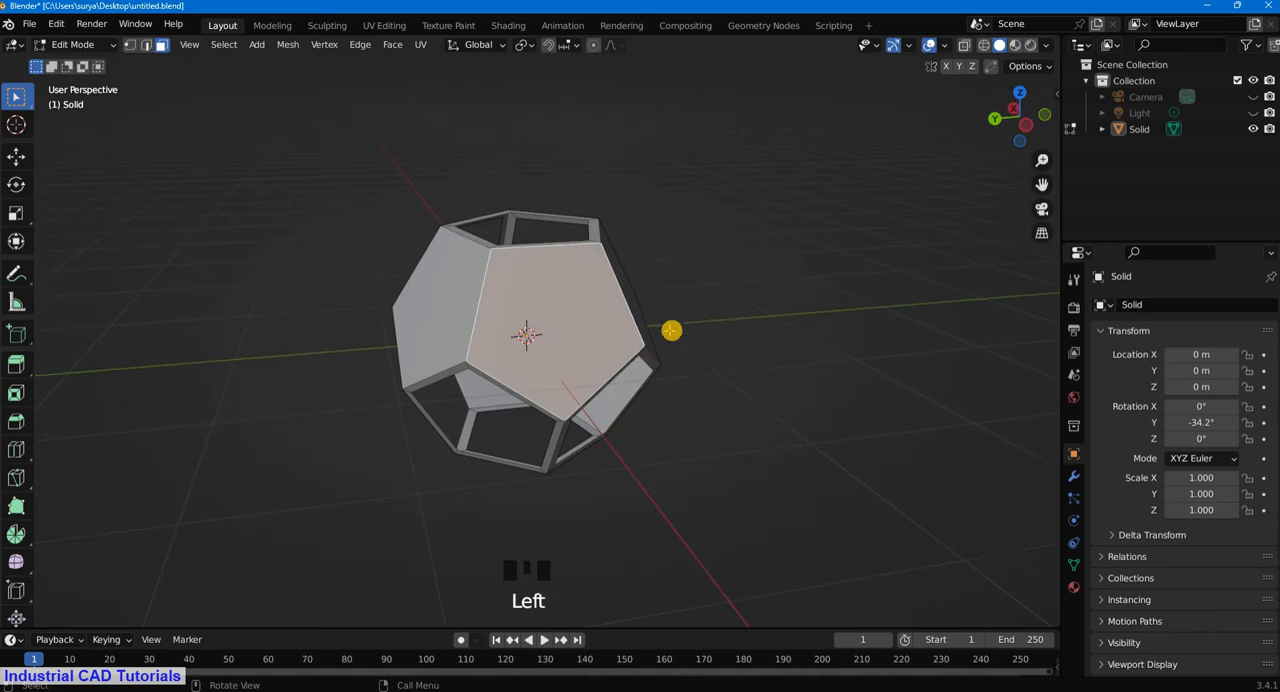
{"action": "key", "text": "i"}
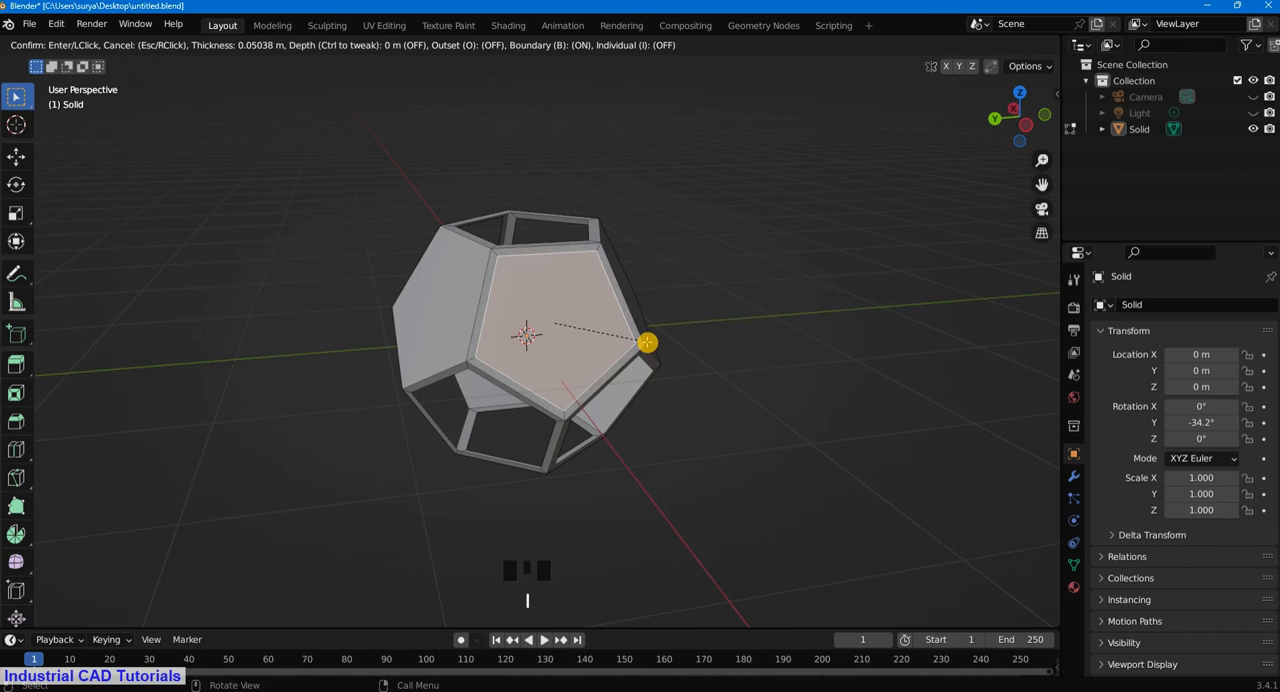
{"action": "left_click", "coordinate": [645, 341]}
{"action": "key", "text": "x"}
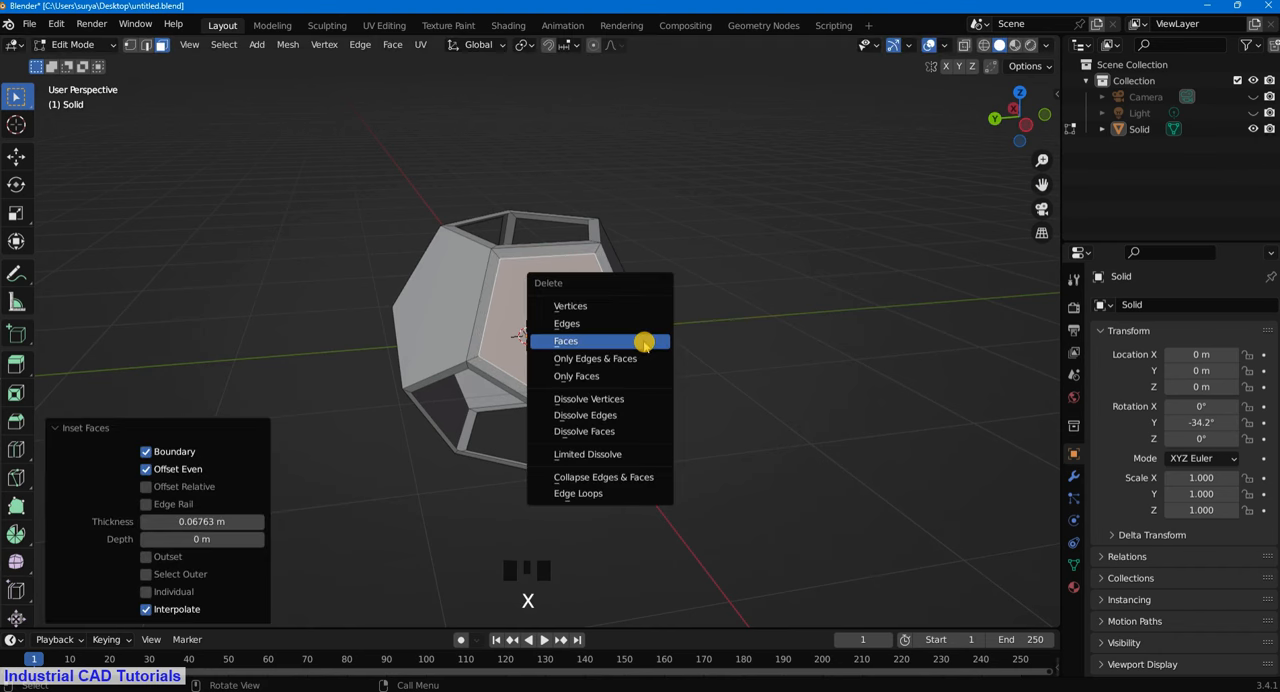
{"action": "left_click", "coordinate": [643, 340]}
- Inset the neighbouring upper side face slightly and delete its inner face, leaving a narrow rim
{"action": "middle_click_drag", "start_coordinate": [546, 387], "coordinate": [694, 377]}
{"action": "left_click", "coordinate": [700, 357]}
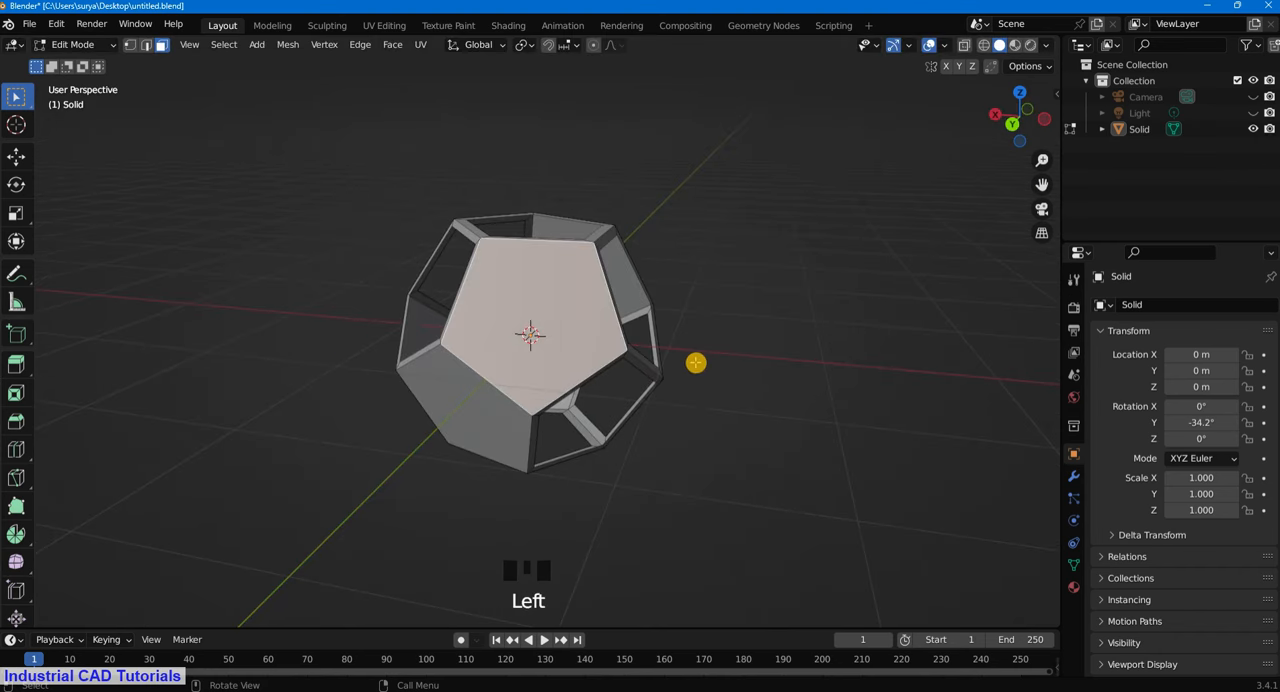
{"action": "key", "text": "i"}
{"action": "left_click", "coordinate": [686, 360]}
{"action": "key", "text": "x"}
{"action": "left_click", "coordinate": [700, 371]}
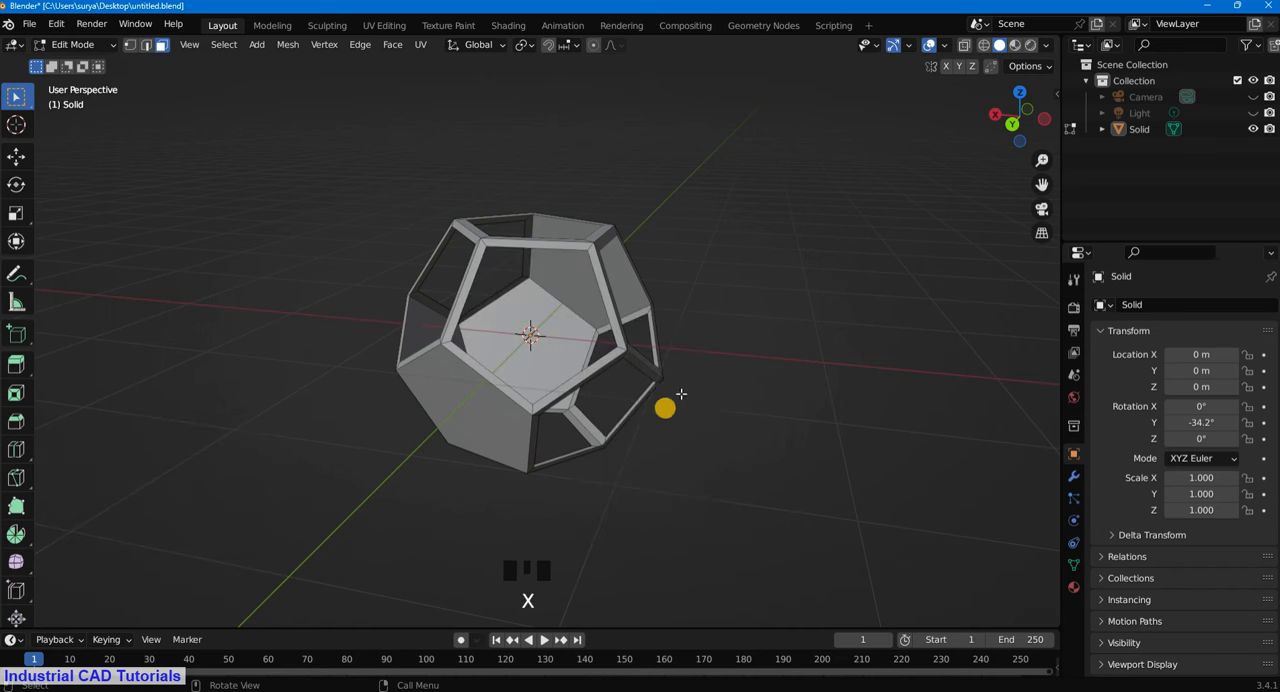
- Inset the intact lower side face by about 0.054 m and delete its inner face
{"action": "middle_click_drag", "start_coordinate": [680, 394], "coordinate": [634, 380]}
{"action": "left_click", "coordinate": [592, 407]}
{"action": "key", "text": "i"}
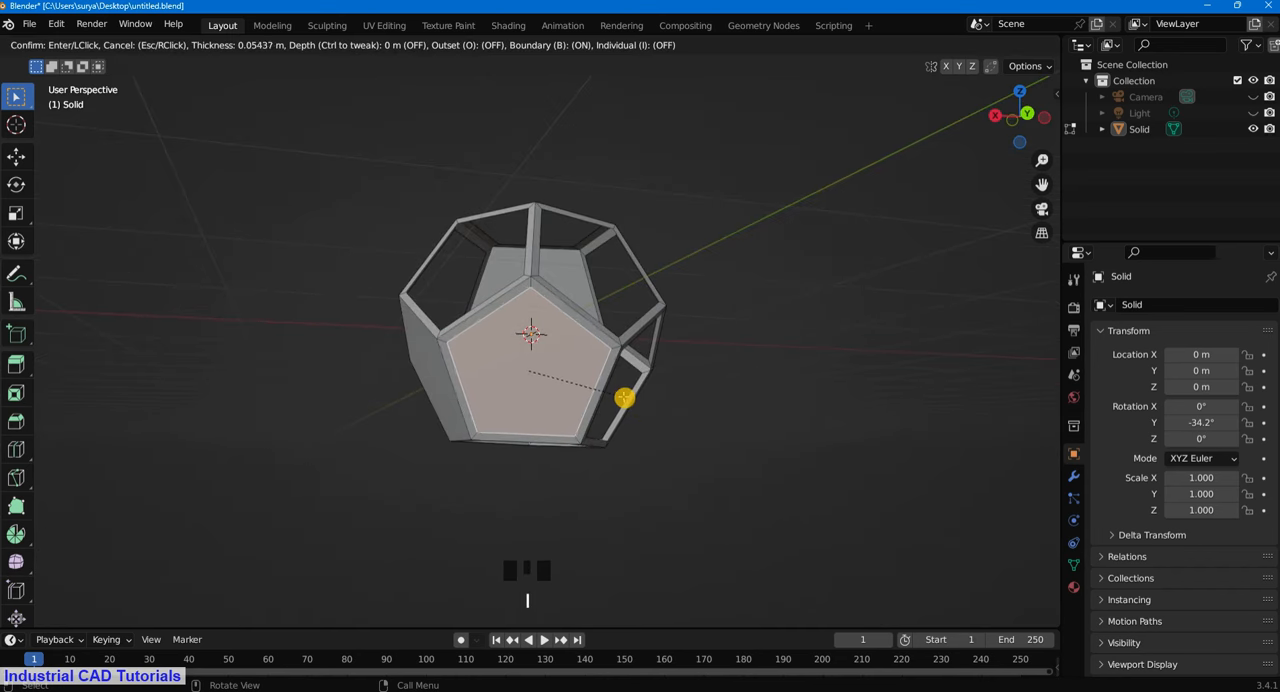
{"action": "left_click", "coordinate": [622, 399]}
{"action": "key", "text": "x"}
{"action": "left_click", "coordinate": [620, 402]}
- Inset the next solid lower face by about 0.06 m and delete its inner face
{"action": "middle_click_drag", "start_coordinate": [655, 405], "coordinate": [677, 391]}
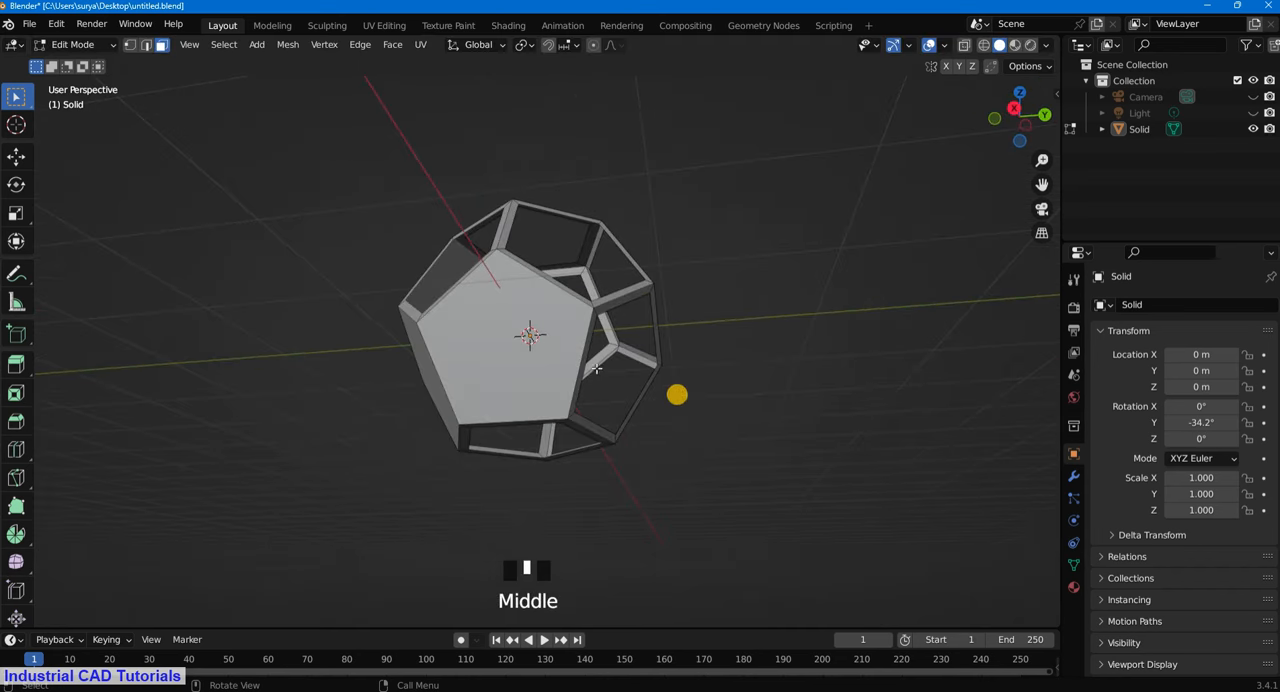
{"action": "left_click", "coordinate": [583, 370]}
{"action": "key", "text": "i"}
{"action": "left_click", "coordinate": [609, 362]}
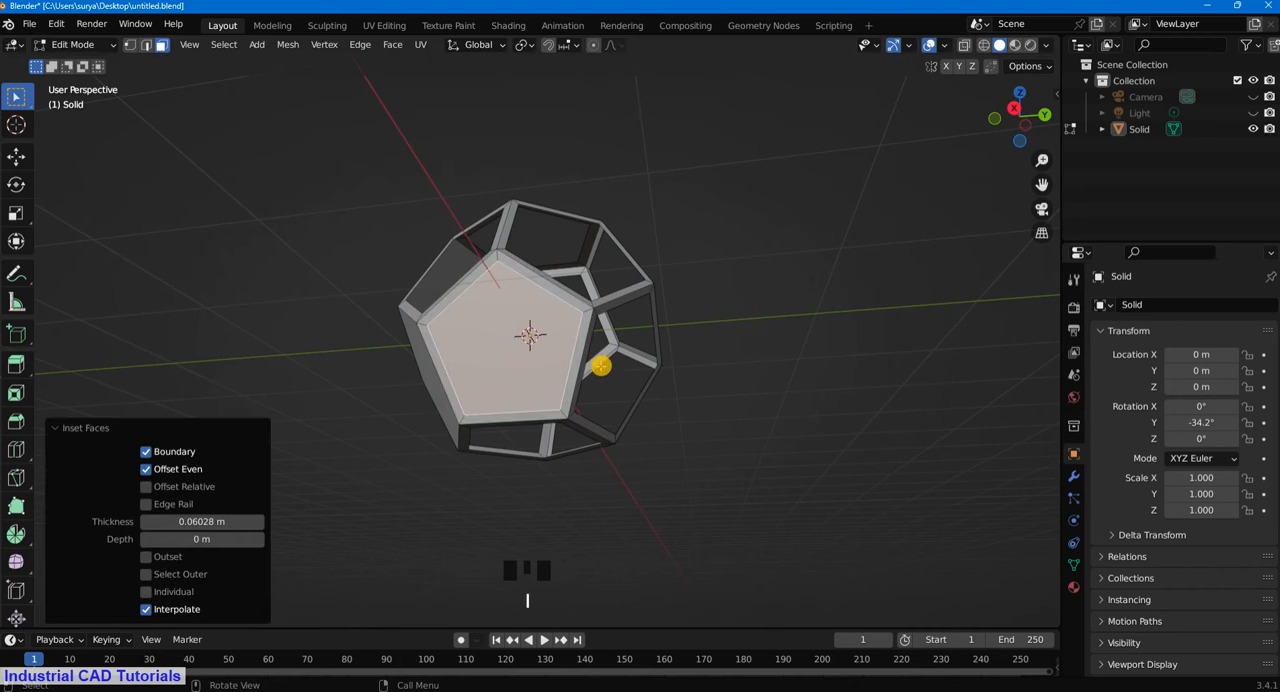
{"action": "key", "text": "x"}
{"action": "left_click", "coordinate": [603, 366]}
- Inset the second-to-last solid face by about 0.053 m and delete its inner face
{"action": "middle_click_drag", "start_coordinate": [603, 366], "coordinate": [574, 337]}
{"action": "left_click", "coordinate": [620, 371]}
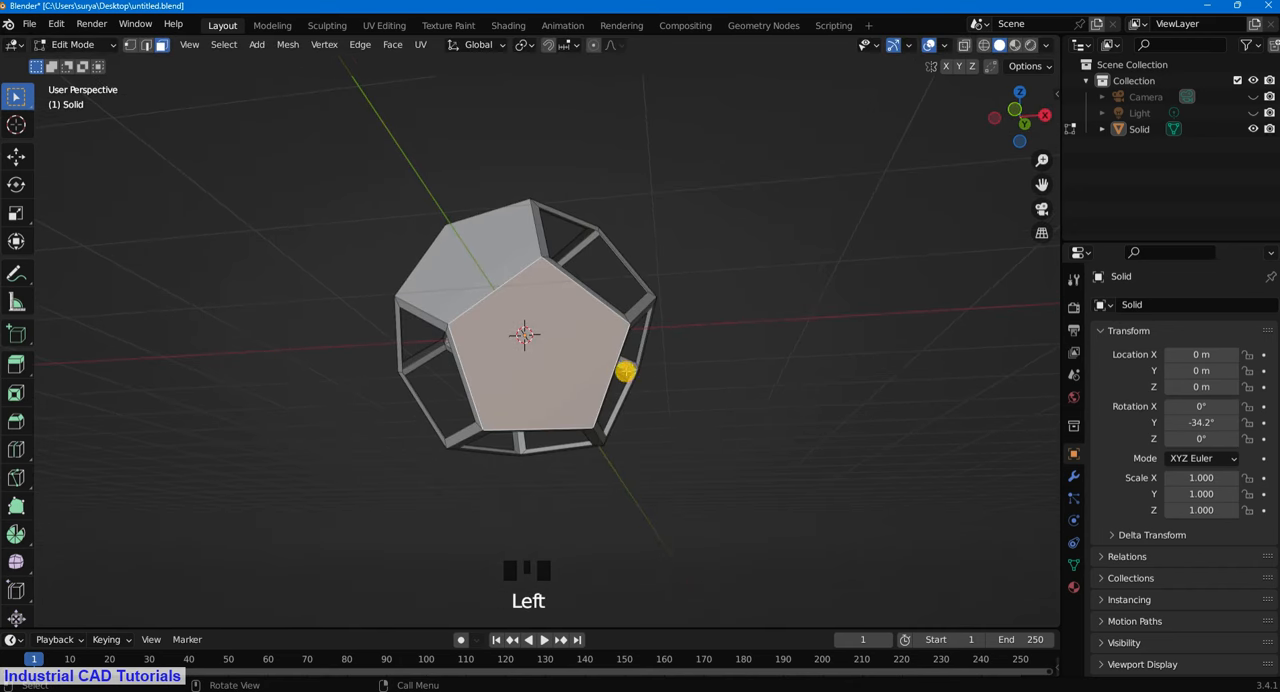
{"action": "key", "text": "i"}
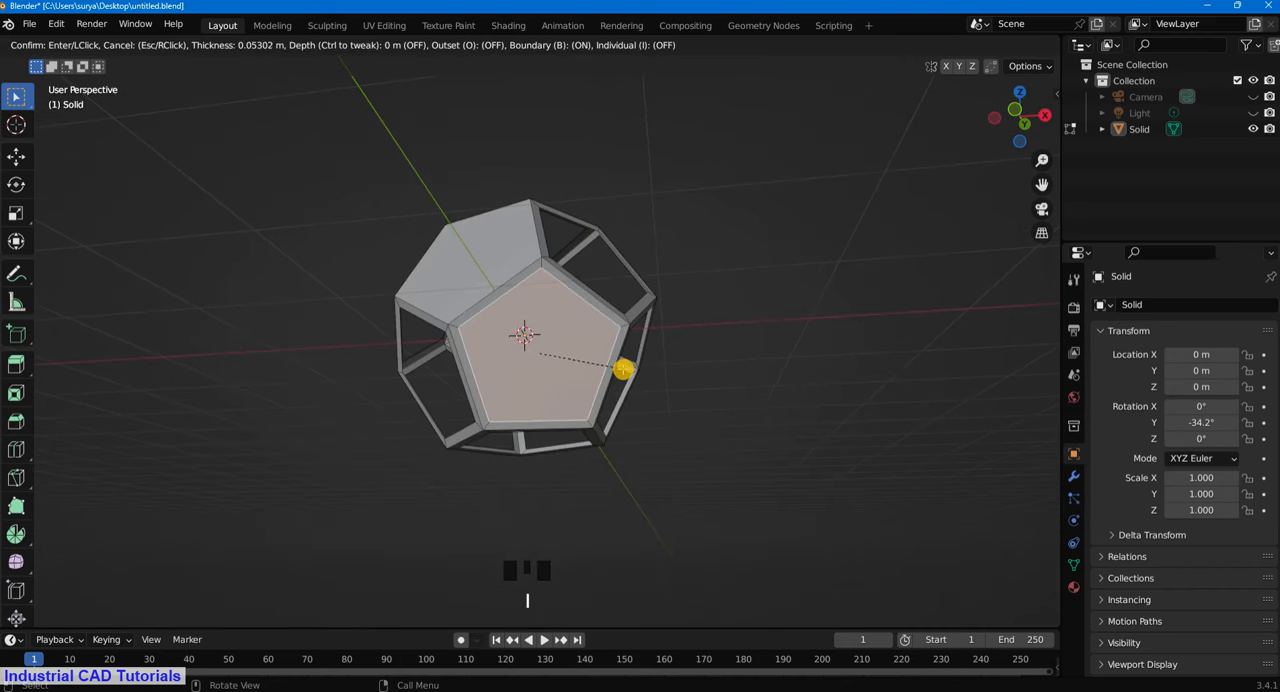
{"action": "left_click", "coordinate": [620, 369]}
{"action": "key", "text": "x"}
{"action": "left_click", "coordinate": [617, 368]}
- Inset the last remaining solid face slightly and delete its inner face to complete the open frame
{"action": "middle_click_drag", "start_coordinate": [617, 368], "coordinate": [660, 386]}
{"action": "key", "text": "i"}
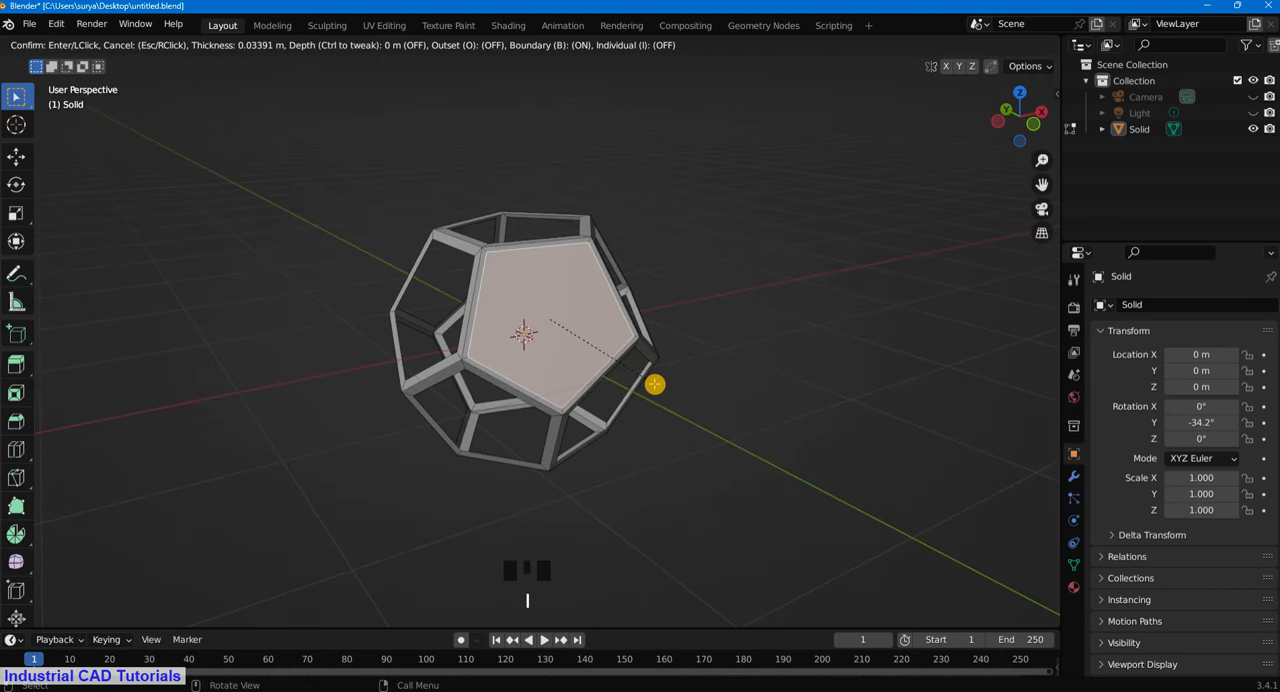
{"action": "left_click", "coordinate": [651, 382]}
{"action": "key", "text": "x"}
{"action": "left_click", "coordinate": [651, 380]}
- Return the open dodecahedron frame from Edit Mode to Object Mode
{"action": "middle_click_drag", "start_coordinate": [646, 374], "coordinate": [717, 317]}
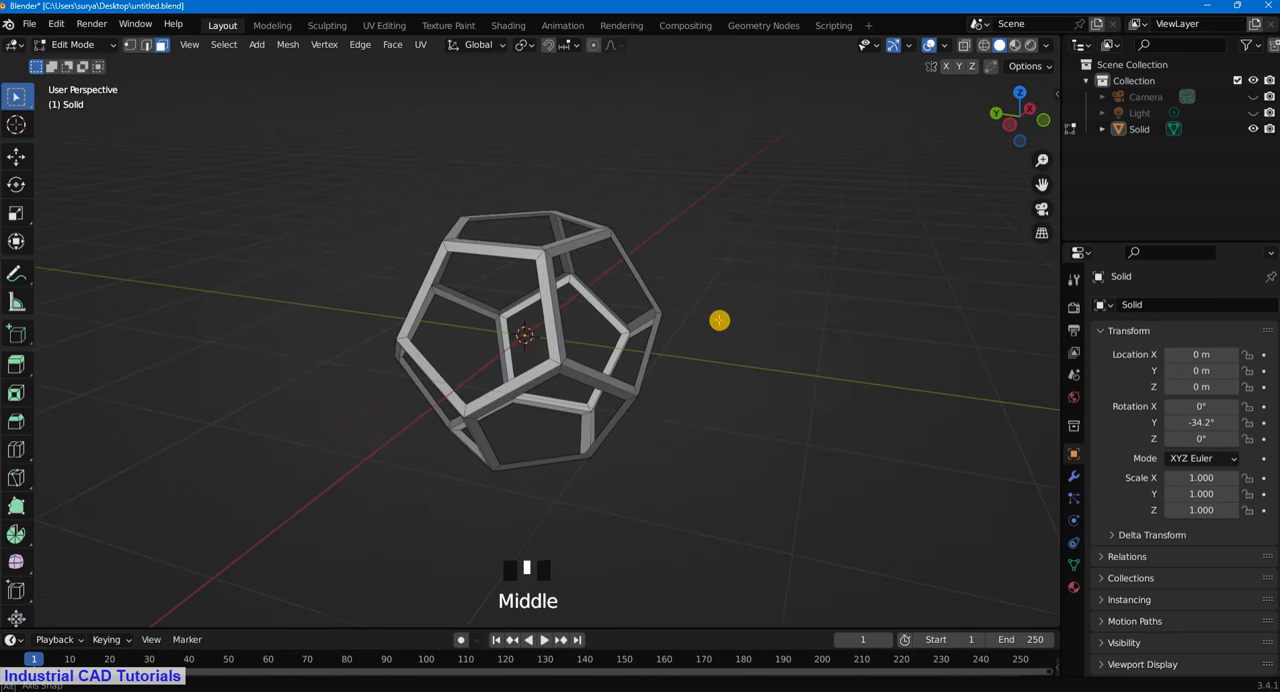
{"action": "left_click", "coordinate": [80, 44]}
{"action": "left_click", "coordinate": [98, 60]}
{"action": "scroll", "coordinate": [751, 309], "scroll_direction": "down", "scroll_amount": 1}
{"action": "scroll", "coordinate": [714, 369], "scroll_direction": "up", "scroll_amount": 3}
{"action": "middle_click_drag", "start_coordinate": [716, 370], "coordinate": [805, 360]}
{"action": "scroll", "coordinate": [790, 361], "scroll_direction": "down", "scroll_amount": 1}
{"action": "scroll", "coordinate": [760, 372], "scroll_direction": "down", "scroll_amount": 1}
{"action": "scroll", "coordinate": [680, 405], "scroll_direction": "up", "scroll_amount": 2}
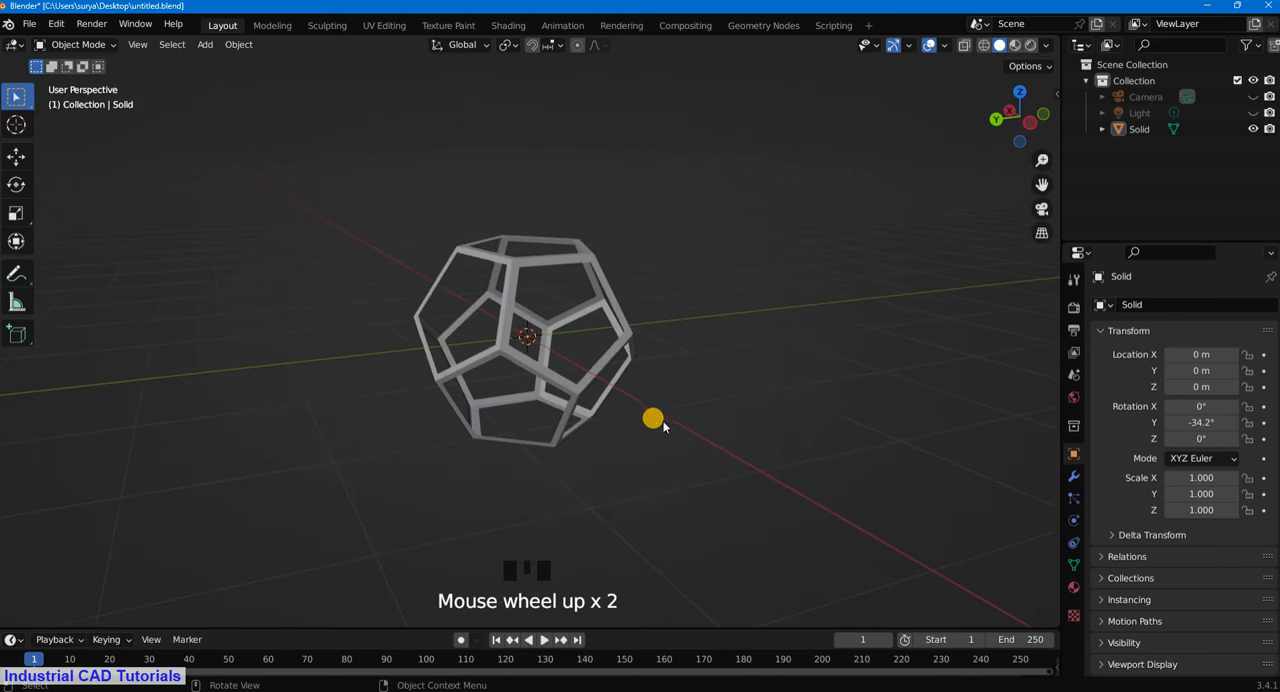
{"action": "scroll", "coordinate": [665, 412], "scroll_direction": "down", "scroll_amount": 2}
- Look through the scene camera and select the dodecahedron frame
{"action": "key", "text": "KP_0"}
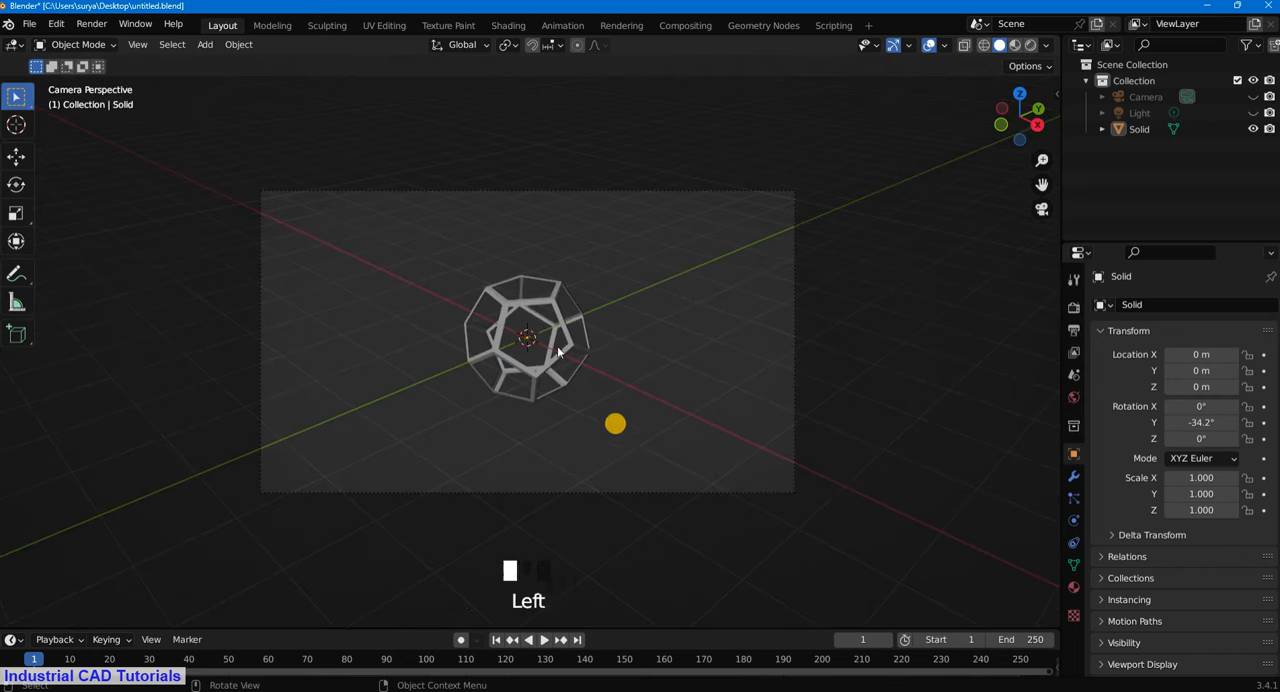
{"action": "left_click", "coordinate": [531, 306]}
{"action": "scroll", "coordinate": [549, 309], "scroll_direction": "up", "scroll_amount": 2}
{"action": "key", "text": "g"}
{"action": "key", "text": "x"}
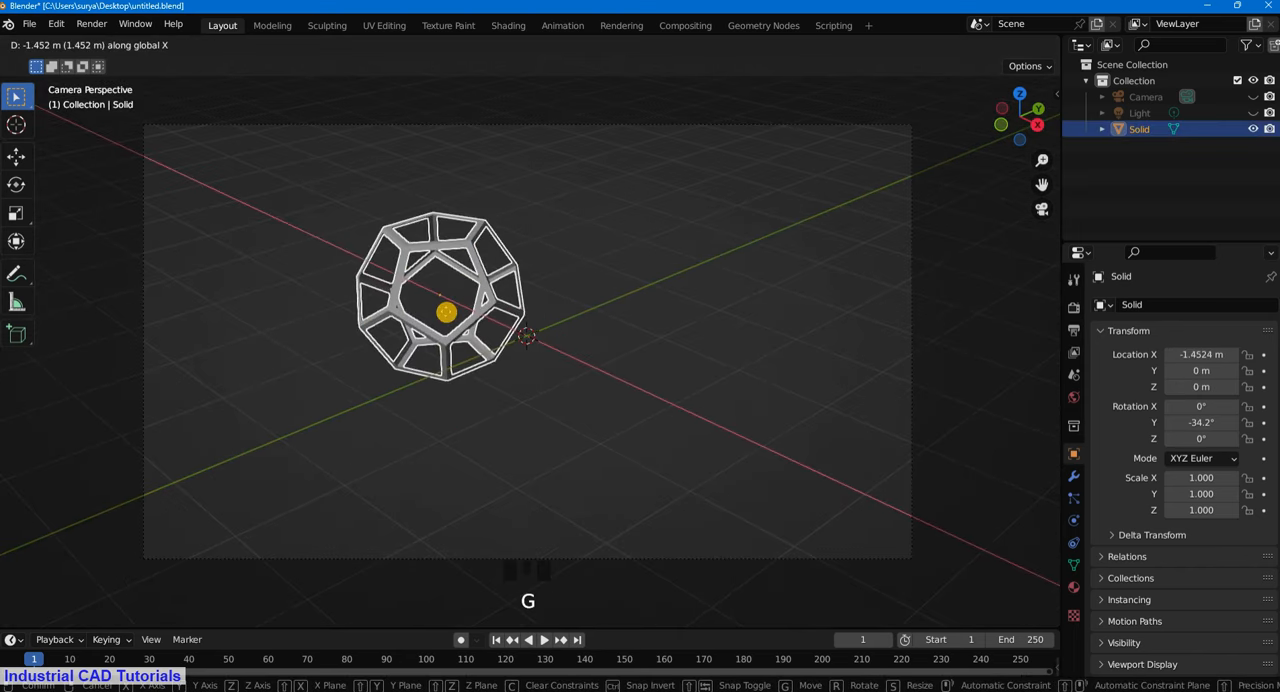
{"action": "key", "text": "y"}
{"action": "right_click", "coordinate": [594, 400]}
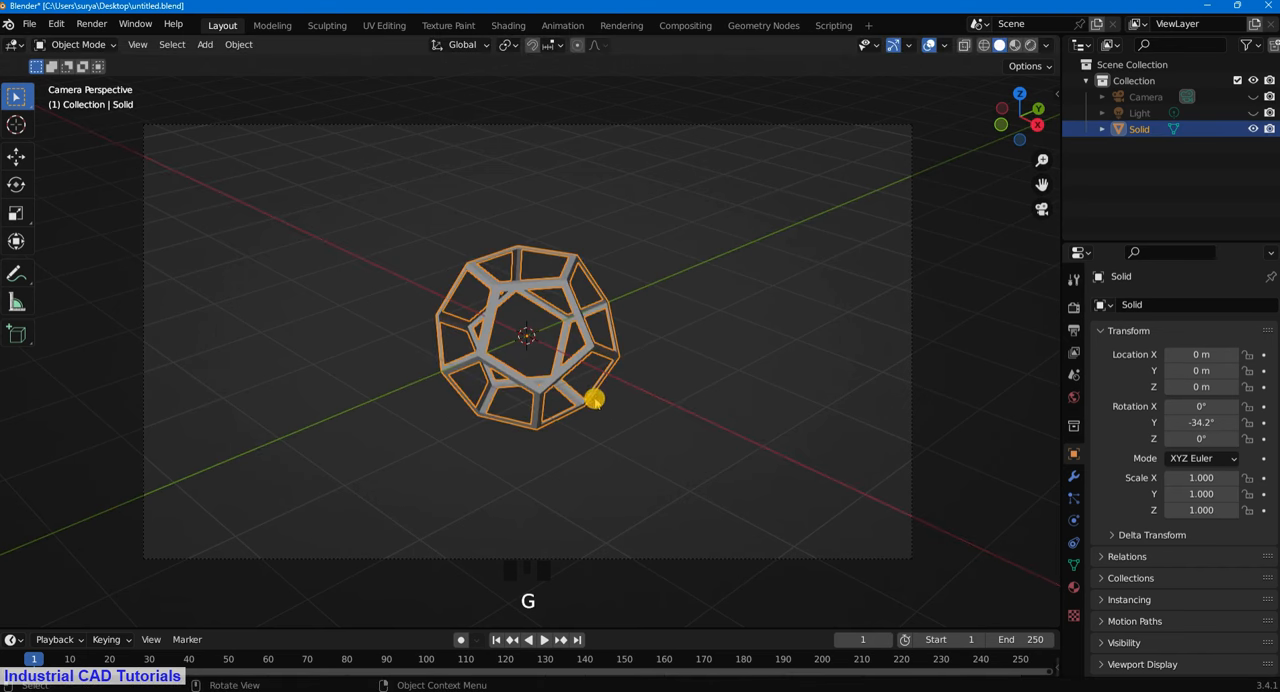
- Move the frame freely in the camera view to about X -1.34 m, Y -1.41 m, Z 0.03 m and deselect it
{"action": "key", "text": "g"}
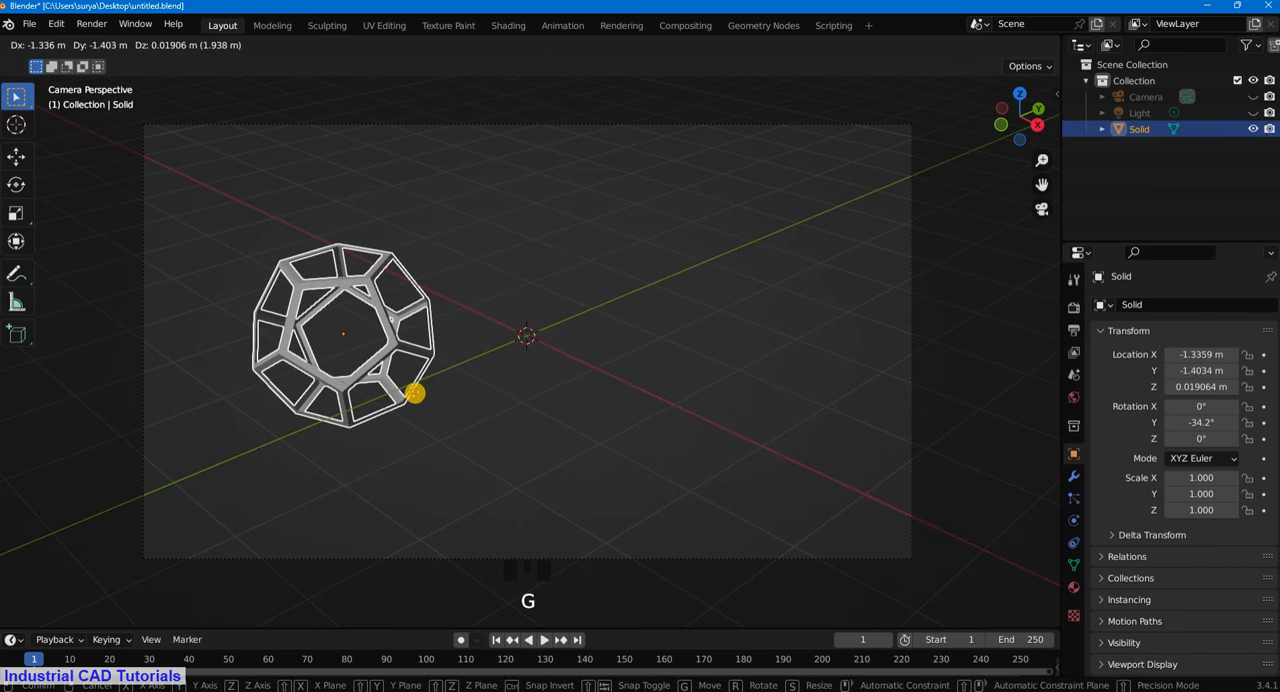
{"action": "left_click", "coordinate": [414, 390]}
{"action": "left_click", "coordinate": [590, 308]}
{"action": "scroll", "coordinate": [476, 359], "scroll_direction": "down", "scroll_amount": 2}
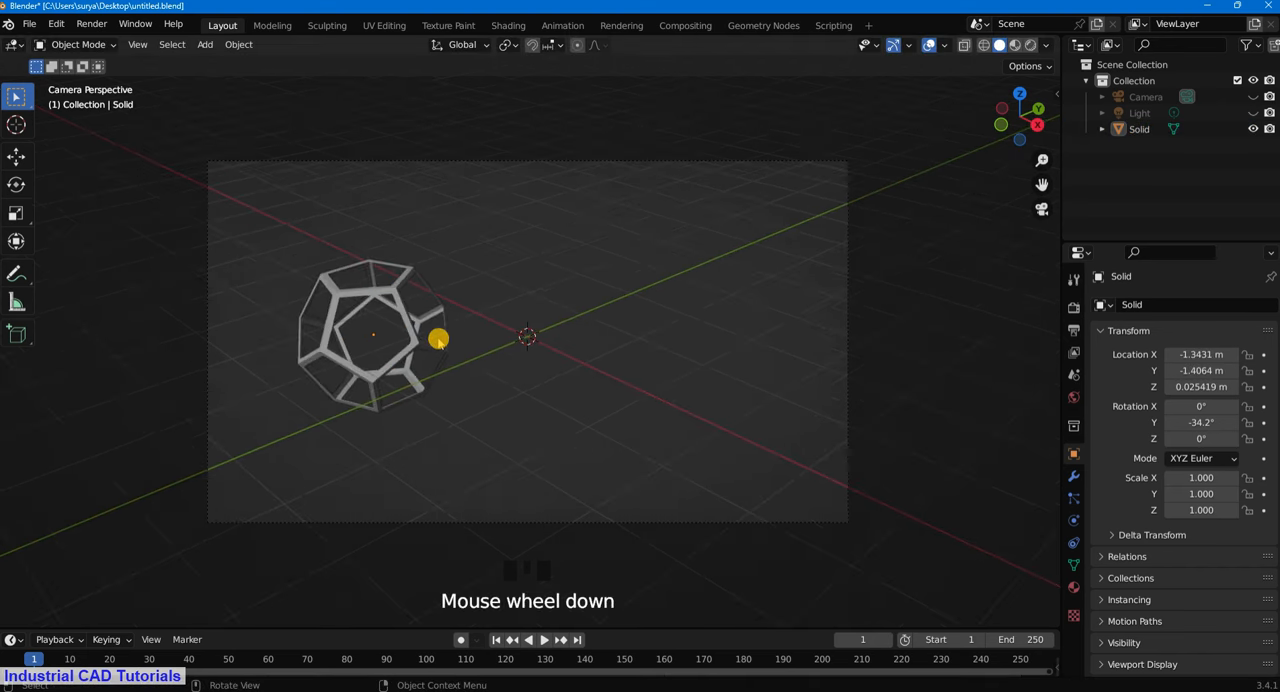
{"action": "mouse_move", "coordinate": [437, 337]}
{"action": "middle_mouse_down"}
{"action": "mouse_move", "coordinate": [454, 300]}
{"action": "mouse_move", "coordinate": [441, 326]}
{"action": "middle_mouse_up"}
{"action": "key", "text": "KP_0"}
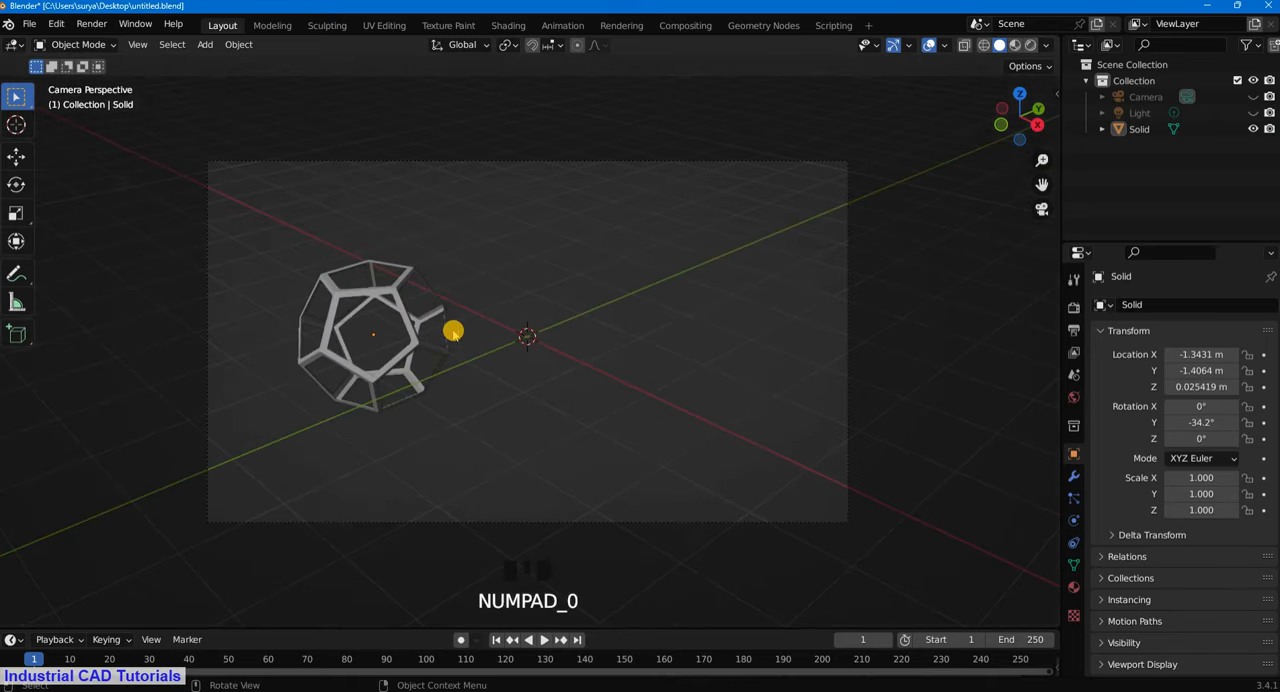
- Duplicate the dodecahedron frame, place the copy at about X 0.25 m, Y 0.25 m, Z -0.02 m, and deselect it
{"action": "scroll", "coordinate": [458, 350], "scroll_direction": "up", "scroll_amount": 2}
{"action": "left_click_drag", "start_coordinate": [466, 457], "coordinate": [335, 290]}
{"action": "key", "text": "r"}
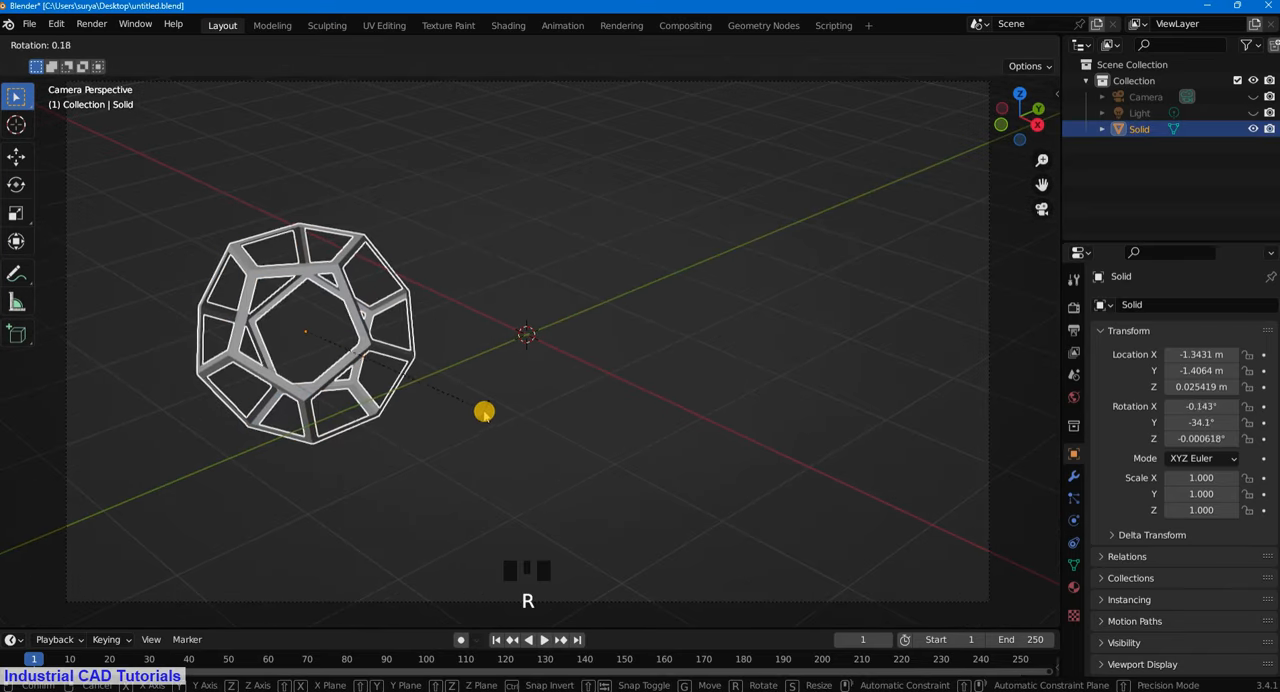
{"action": "key", "text": "Escape"}
{"action": "scroll", "coordinate": [442, 372], "scroll_direction": "down", "scroll_amount": 2}
{"action": "scroll", "coordinate": [442, 372], "scroll_direction": "up", "scroll_amount": 2}
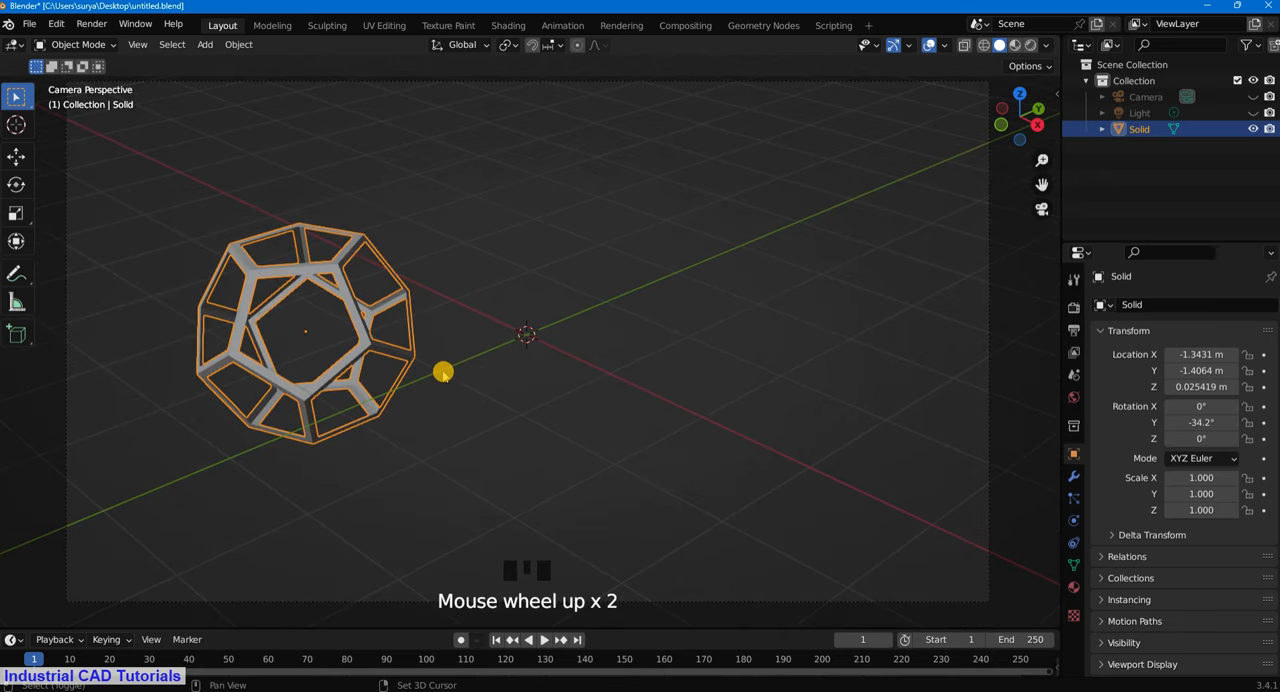
{"action": "key", "text": "shift+d"}
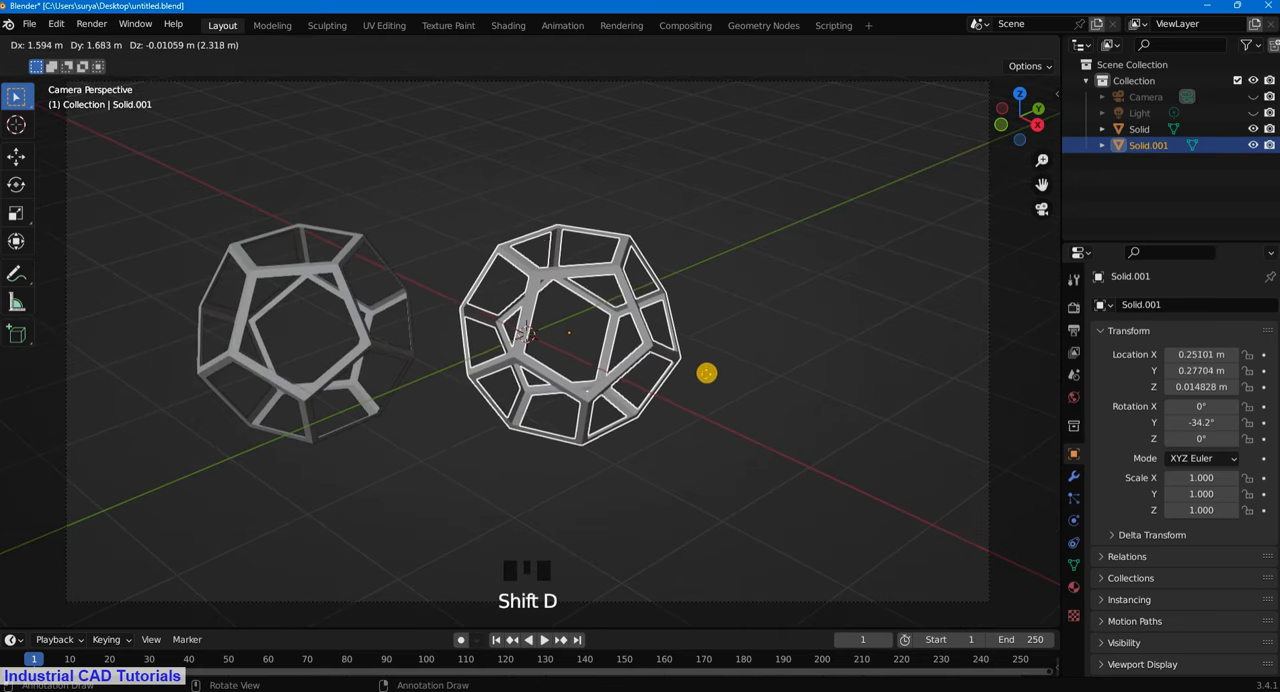
{"action": "left_click", "coordinate": [680, 318]}
{"action": "left_click", "coordinate": [680, 318]}
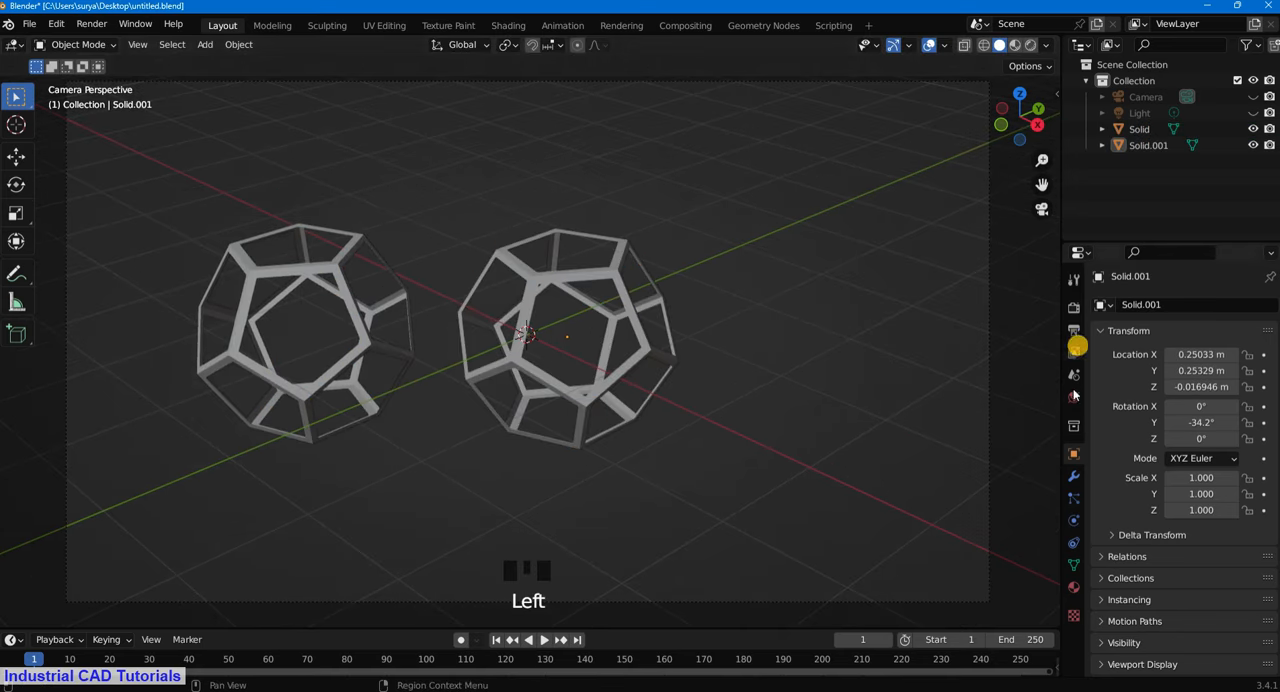
- Add a Subdivision Surface modifier to the copied frame and set its viewport level to 4
{"action": "left_click", "coordinate": [1076, 476]}
{"action": "left_click", "coordinate": [1157, 305]}
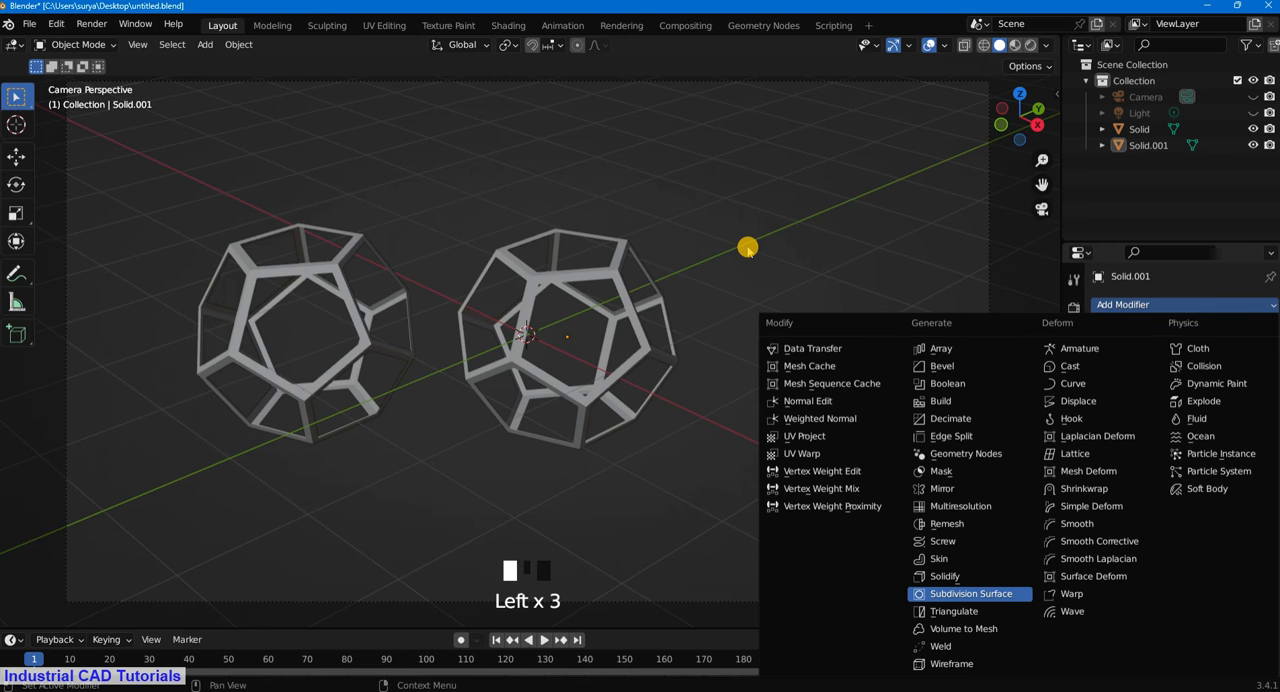
{"action": "key", "text": "Return"}
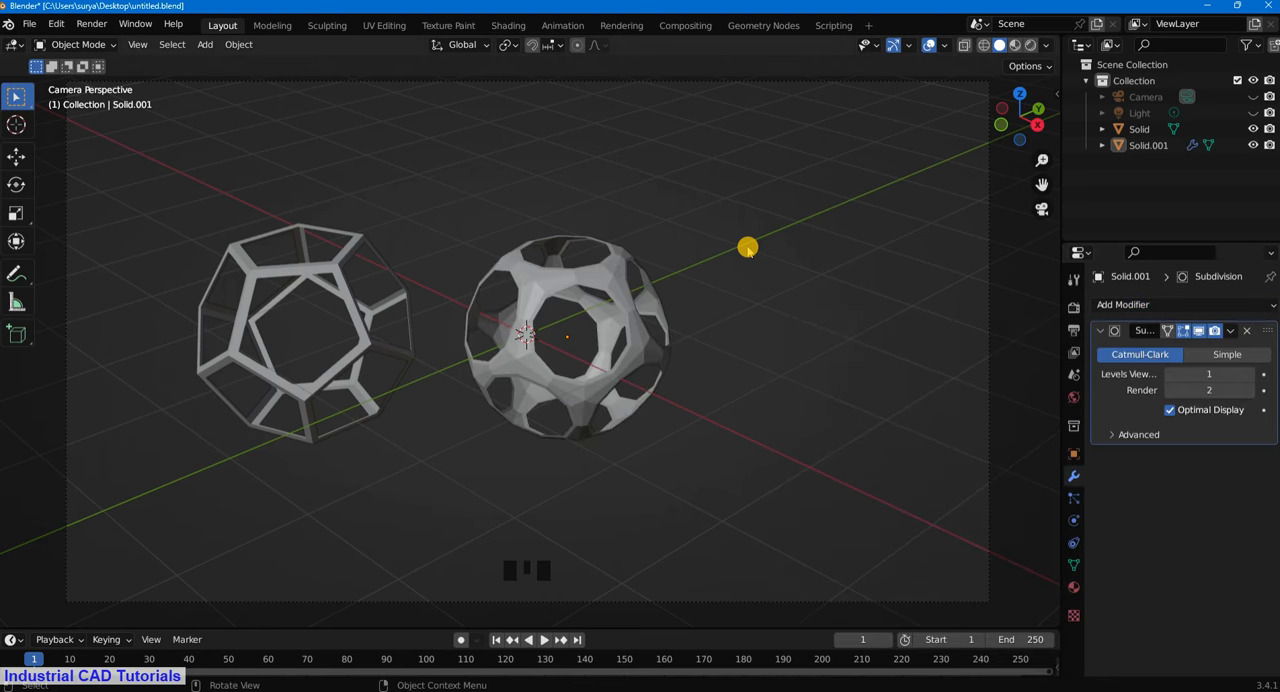
{"action": "scroll", "coordinate": [748, 247], "scroll_direction": "up", "scroll_amount": 1}
{"action": "left_click", "coordinate": [1193, 373]}
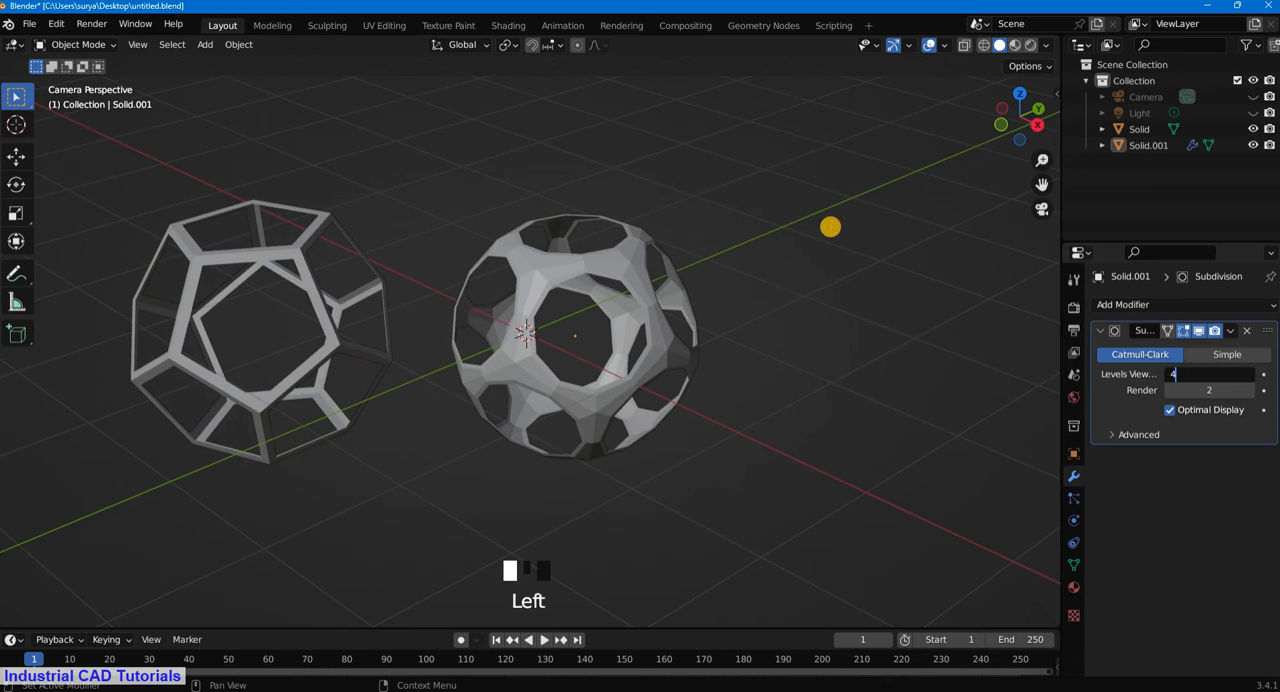
{"action": "left_click", "coordinate": [830, 227]}
- Apply Shade Smooth to the subdivided copy and deselect it
{"action": "left_click", "coordinate": [601, 260]}
{"action": "left_click", "coordinate": [625, 161]}
{"action": "right_click", "coordinate": [567, 265]}
{"action": "left_click", "coordinate": [663, 148]}
{"action": "scroll", "coordinate": [1035, 295], "scroll_direction": "down", "scroll_amount": 2}
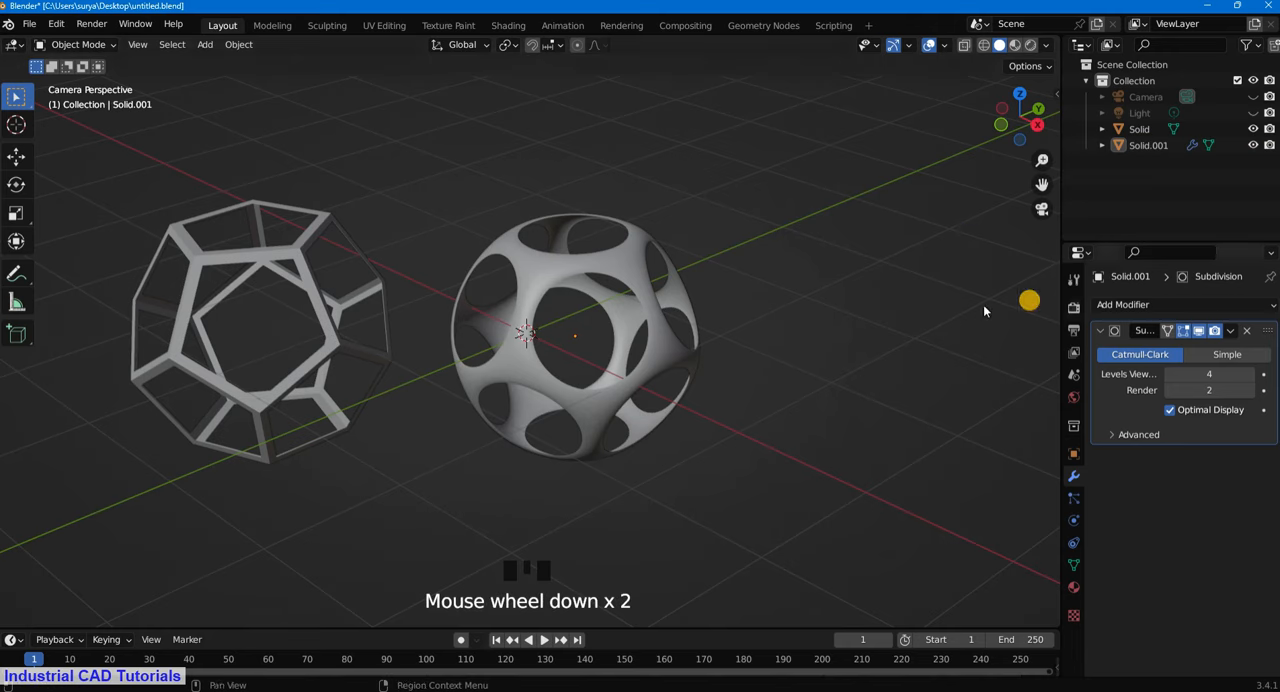
- Switch the solid viewport lighting to MatCap while looking through the scene camera
{"action": "scroll", "coordinate": [705, 350], "scroll_direction": "up", "scroll_amount": 2}
{"action": "middle_click_drag", "start_coordinate": [705, 350], "coordinate": [823, 198]}
{"action": "scroll", "coordinate": [554, 360], "scroll_direction": "up", "scroll_amount": 6}
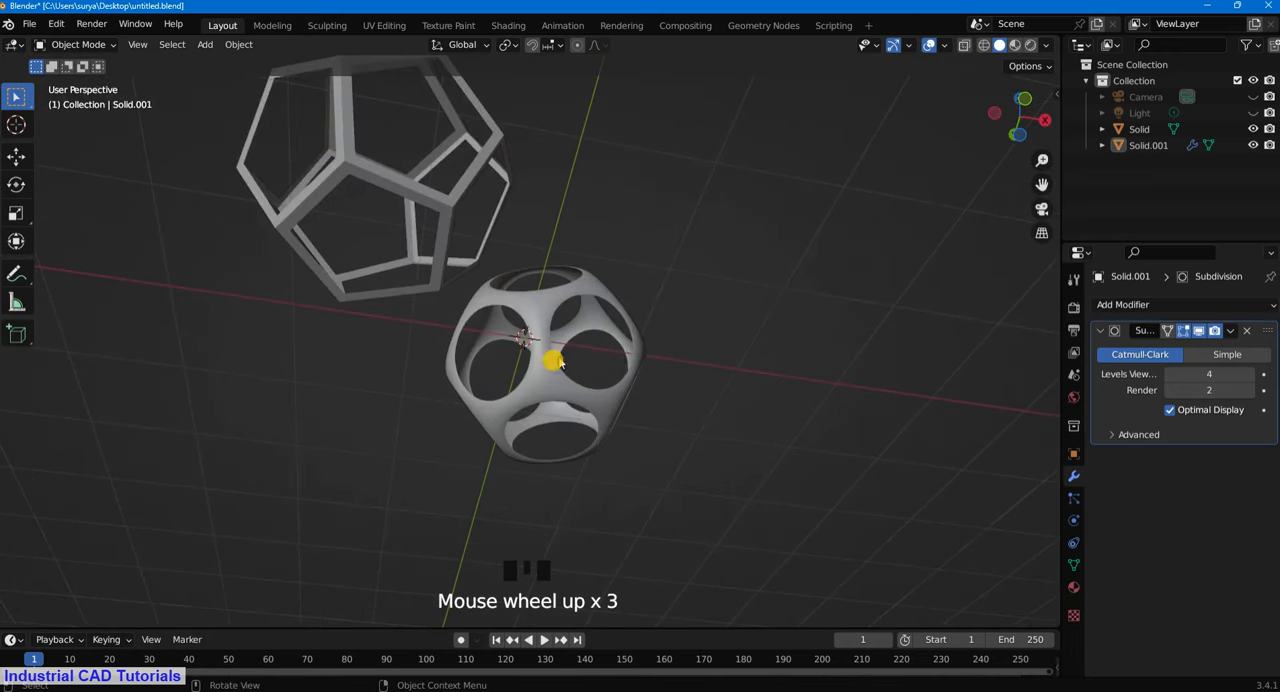
{"action": "middle_click_drag", "start_coordinate": [626, 354], "coordinate": [580, 320]}
{"action": "key", "text": "KP_0"}
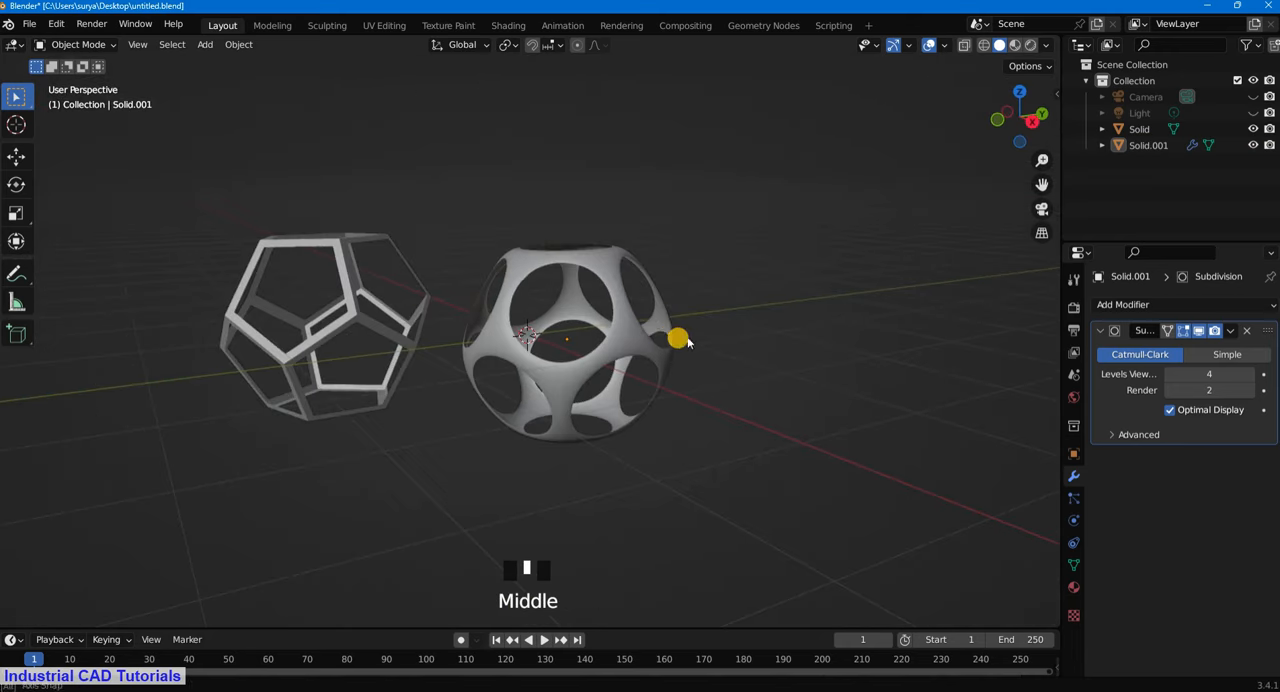
{"action": "scroll", "coordinate": [734, 337], "scroll_direction": "down", "scroll_amount": 2}
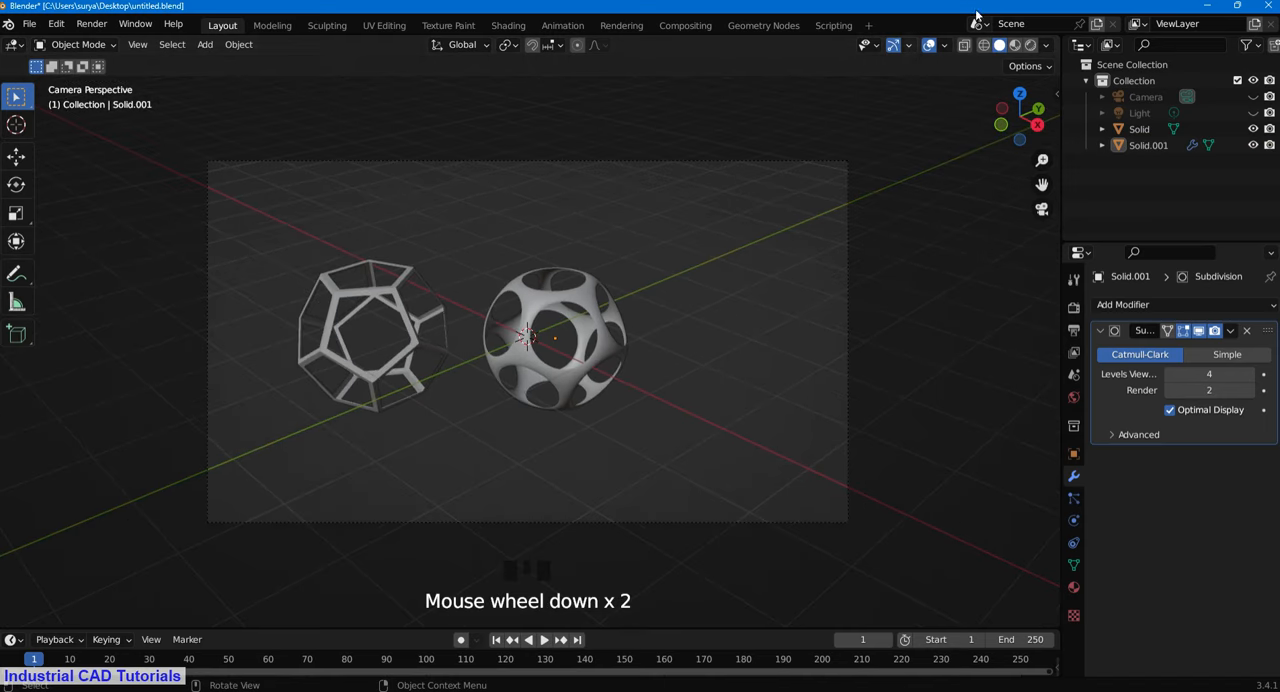
{"action": "left_click", "coordinate": [1052, 45]}
{"action": "left_click", "coordinate": [1034, 114]}
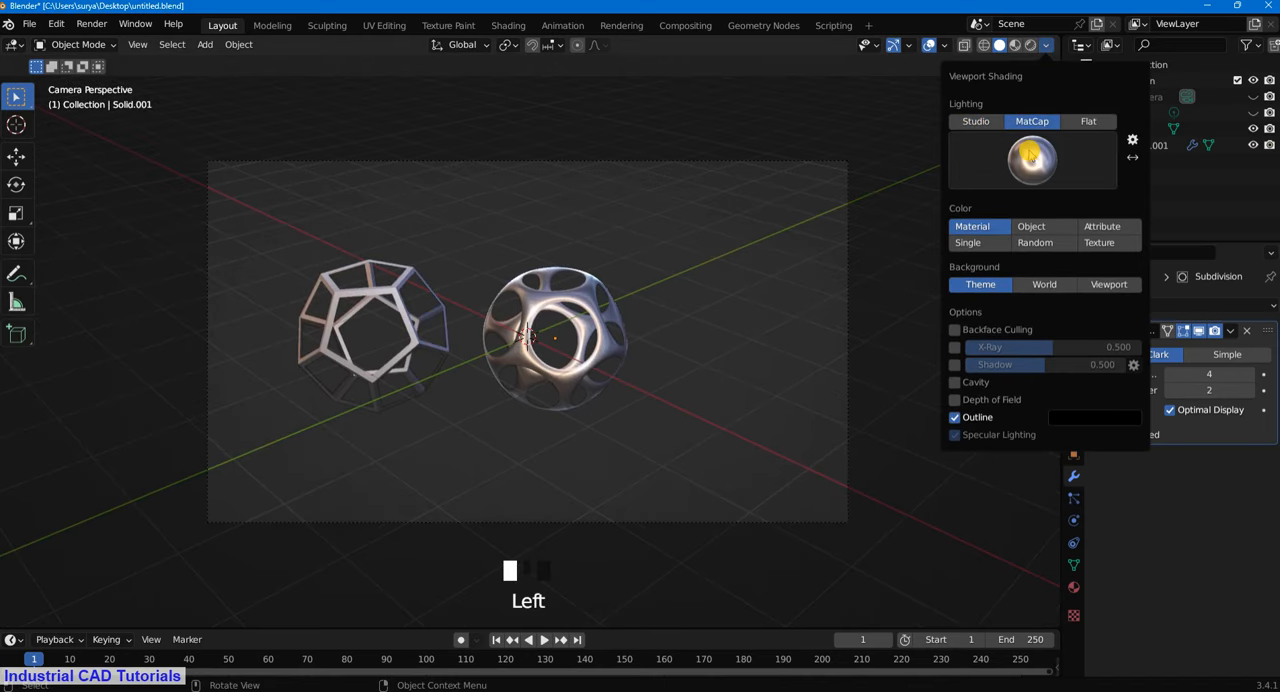
{"action": "left_click", "coordinate": [584, 411]}
- Move both frames together by about -0.23 m in X, -0.23 m in Y and 0.02 m in Z, and deselect them
{"action": "left_click", "coordinate": [372, 357]}
{"action": "left_click", "coordinate": [523, 358], "text": "shift"}
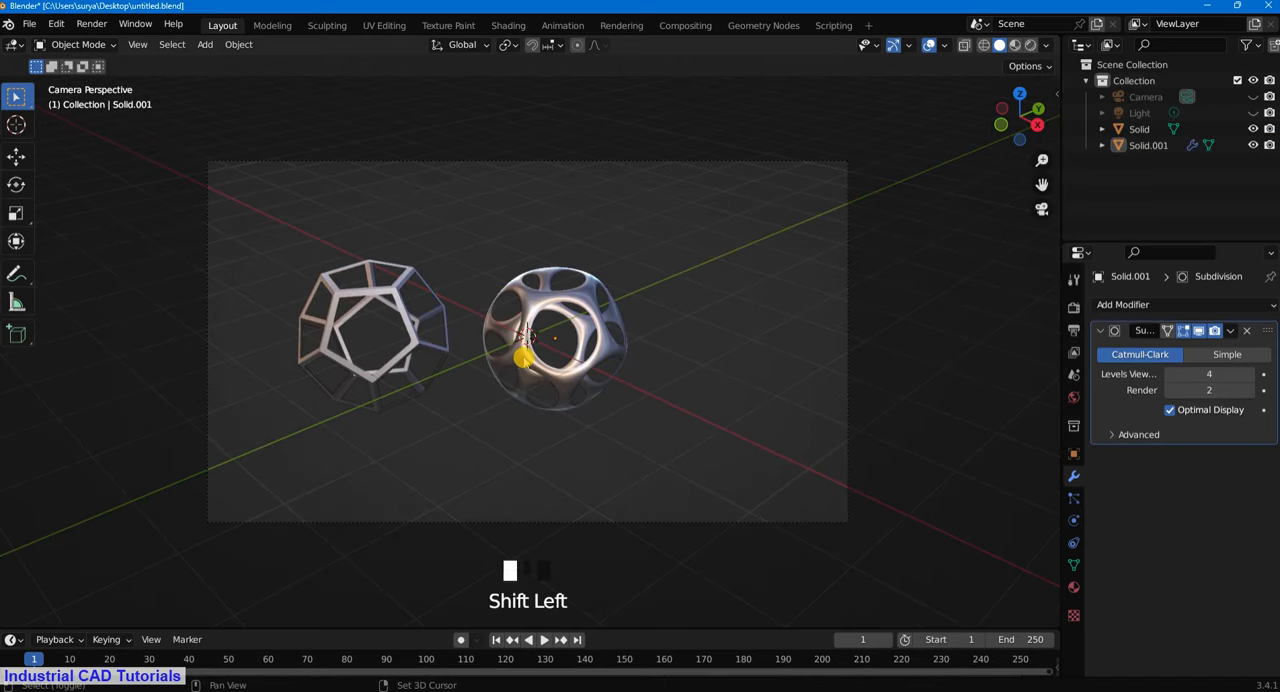
{"action": "left_click", "coordinate": [410, 364], "text": "shift"}
{"action": "key", "text": "g"}
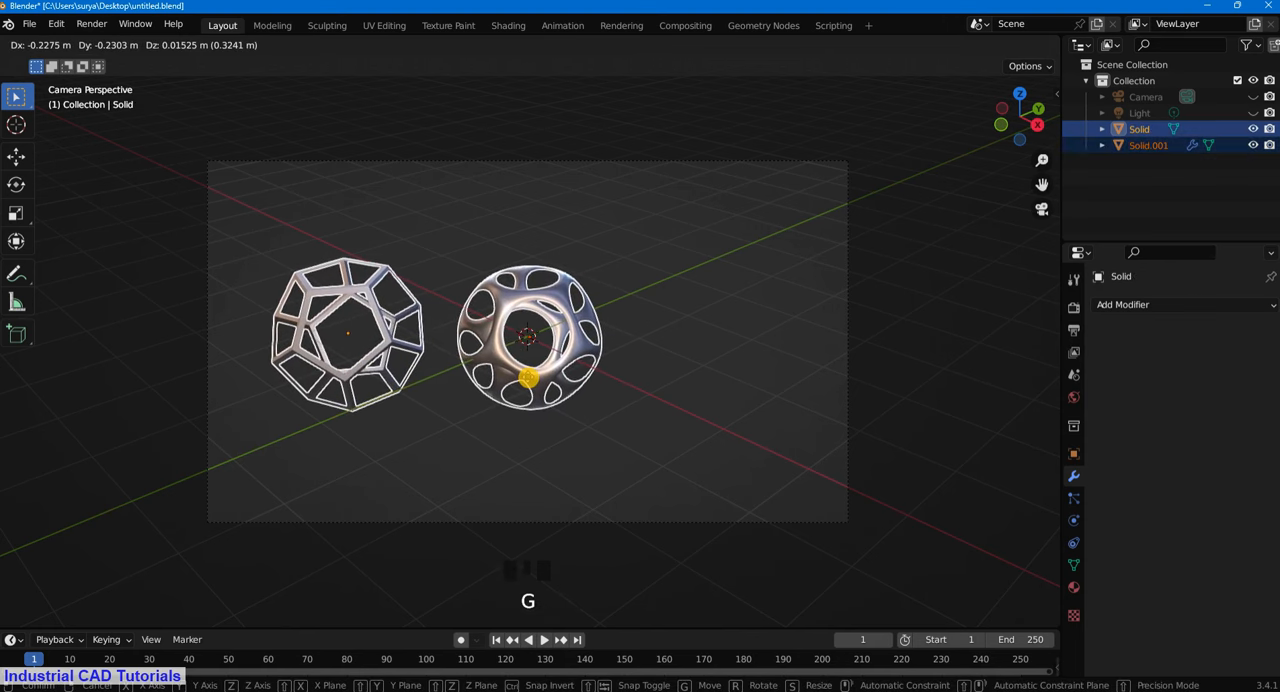
{"action": "left_click", "coordinate": [585, 378]}
{"action": "left_click", "coordinate": [657, 360]}
- Duplicate the smoothed frame and move the copy by about 1.54 m in X, 1.64 m in Y and 0.02 m in Z
{"action": "left_click", "coordinate": [581, 347]}
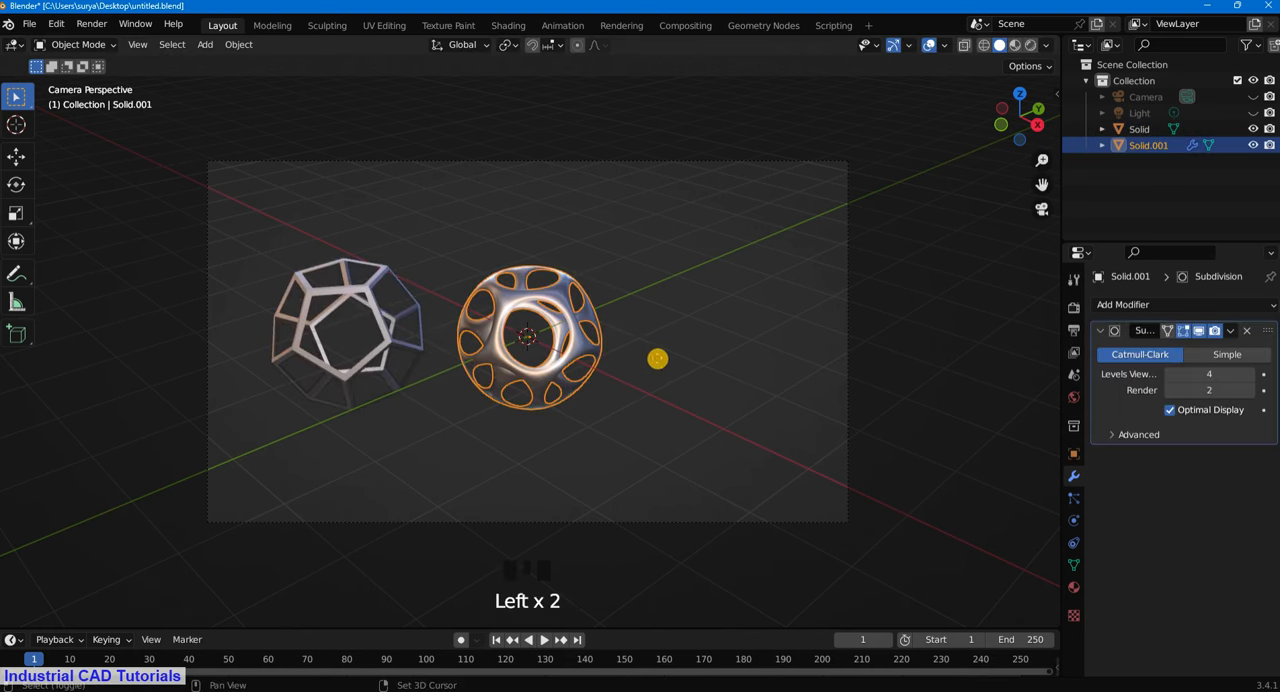
{"action": "key", "text": "shift+d"}
{"action": "right_click", "coordinate": [700, 360]}
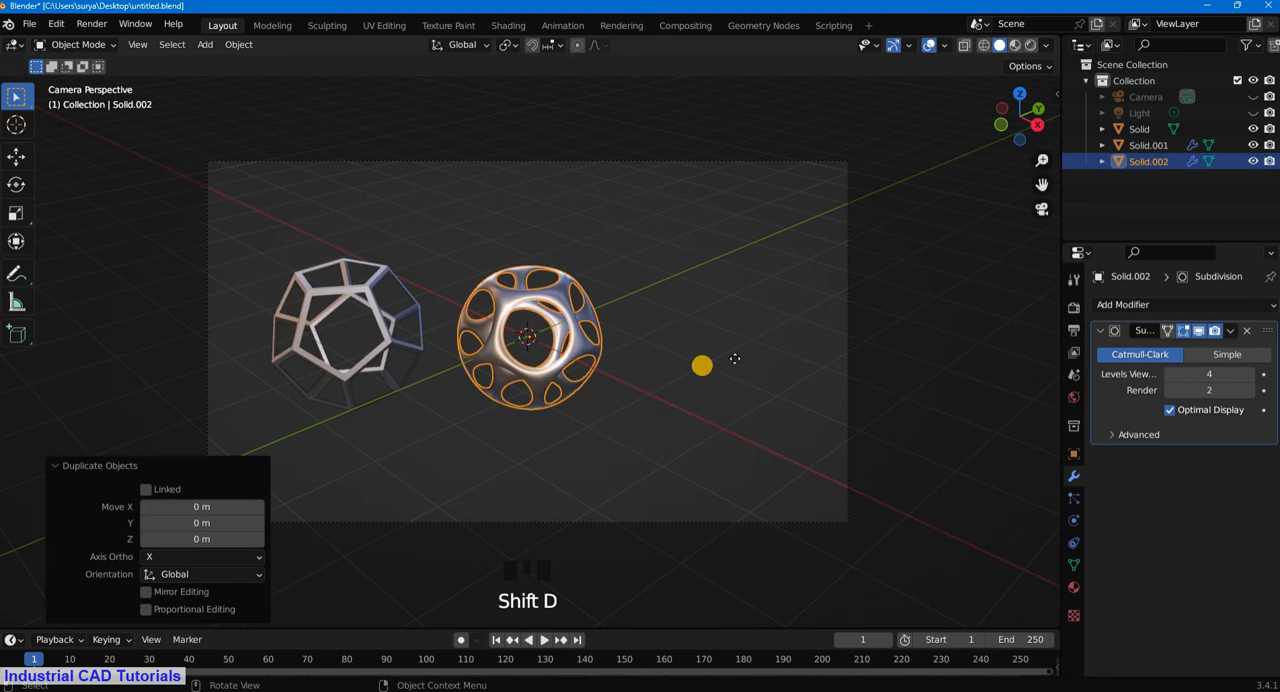
{"action": "key", "text": "g"}
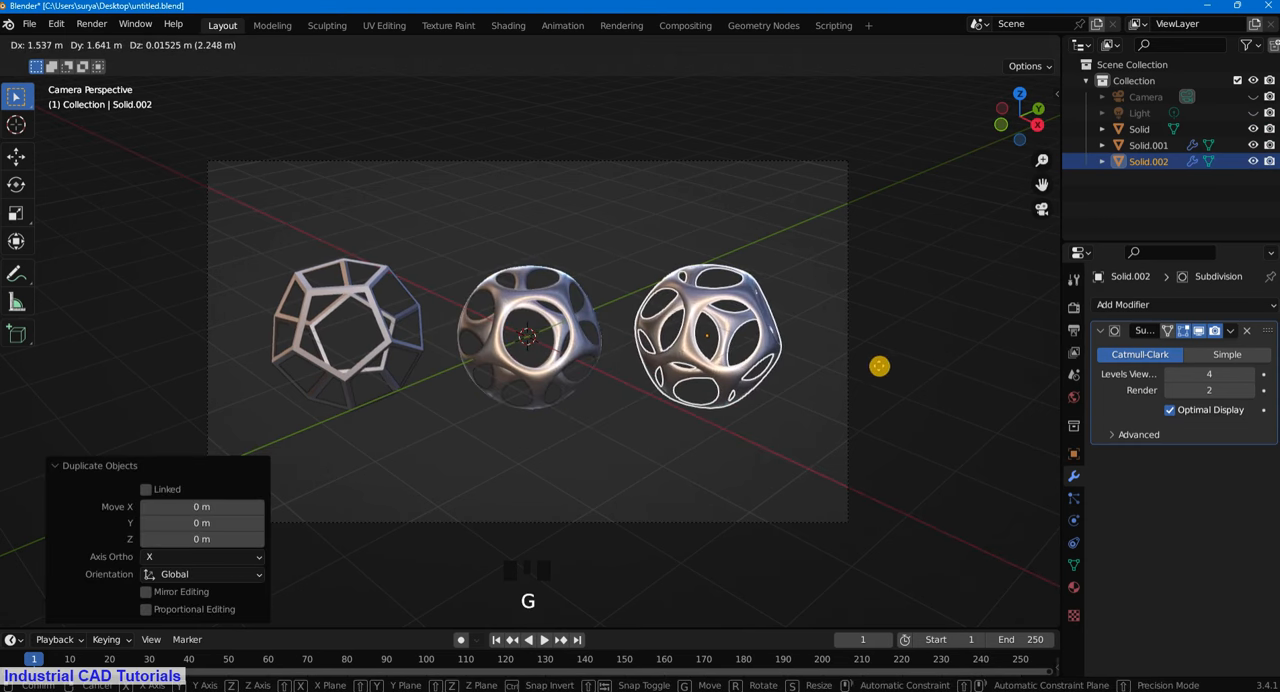
{"action": "left_click", "coordinate": [883, 362]}
- Select the middle smoothed frame in the camera view
{"action": "scroll", "coordinate": [770, 322], "scroll_direction": "up", "scroll_amount": 3}
{"action": "middle_click_drag", "start_coordinate": [770, 322], "coordinate": [754, 350]}
{"action": "key", "text": "KP_0"}
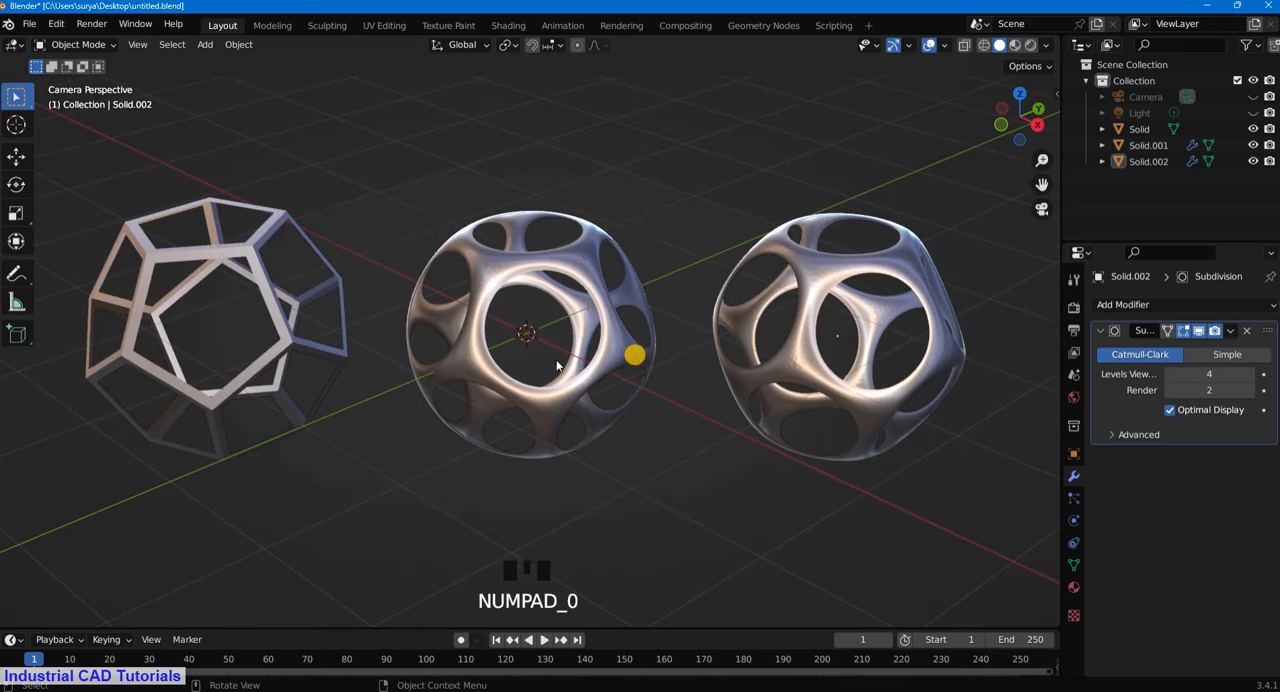
{"action": "scroll", "coordinate": [591, 323], "scroll_direction": "down", "scroll_amount": 2}
{"action": "left_click", "coordinate": [584, 349]}
{"action": "scroll", "coordinate": [545, 347], "scroll_direction": "up", "scroll_amount": 2}
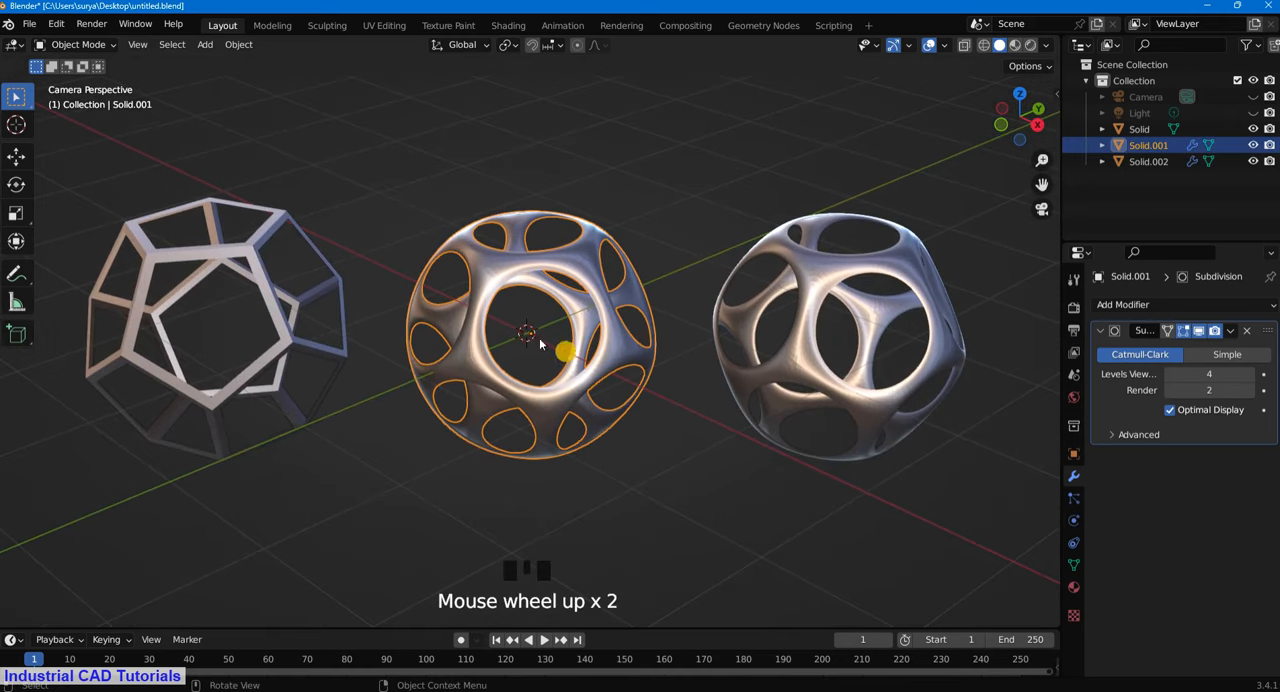
{"action": "left_click", "coordinate": [78, 45]}
{"action": "left_click", "coordinate": [80, 80]}
{"action": "scroll", "coordinate": [746, 157], "scroll_direction": "up", "scroll_amount": 1}
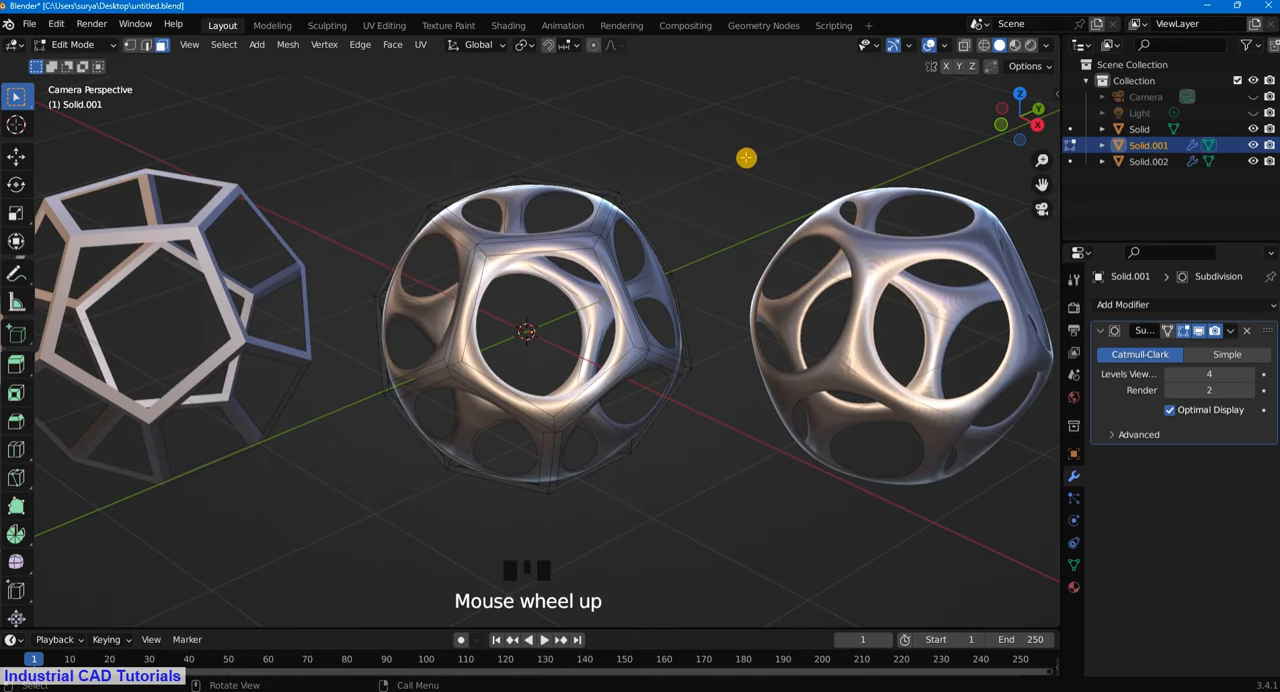
{"action": "scroll", "coordinate": [786, 174], "scroll_direction": "down", "scroll_amount": 2}
{"action": "scroll", "coordinate": [850, 244], "scroll_direction": "up", "scroll_amount": 1}
{"action": "left_click", "coordinate": [68, 50]}
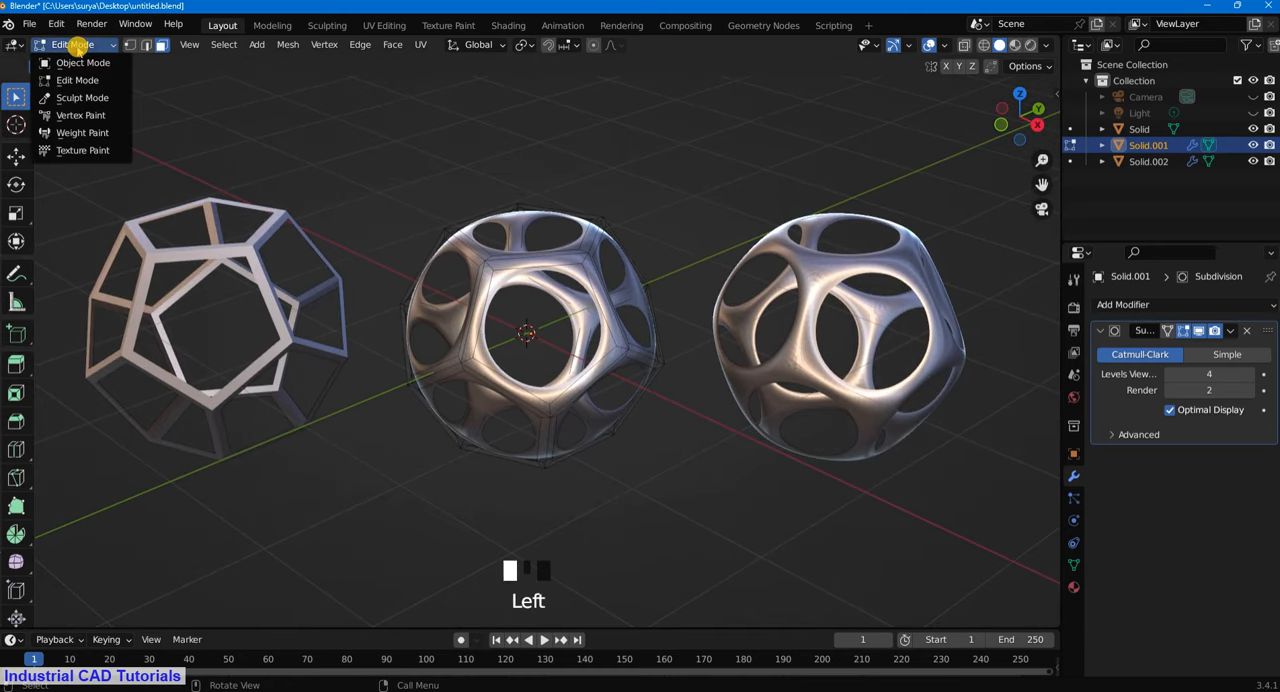
{"action": "left_click", "coordinate": [82, 63]}
- Apply Shade Smooth to the middle frame again and deselect it
{"action": "right_click", "coordinate": [473, 261]}
{"action": "left_click", "coordinate": [474, 260]}
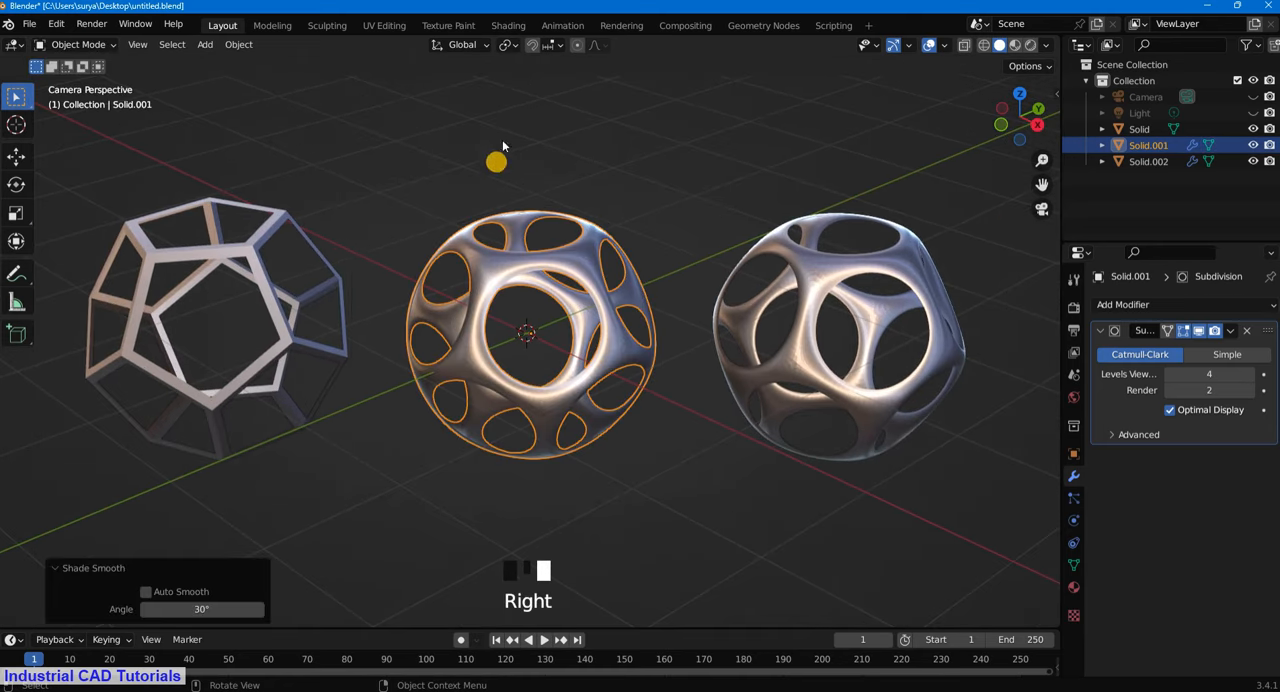
{"action": "left_click", "coordinate": [494, 170]}
- Enter Edit Mode on the middle frame and add one centred loop cut around its front pentagonal opening
{"action": "left_click", "coordinate": [78, 44]}
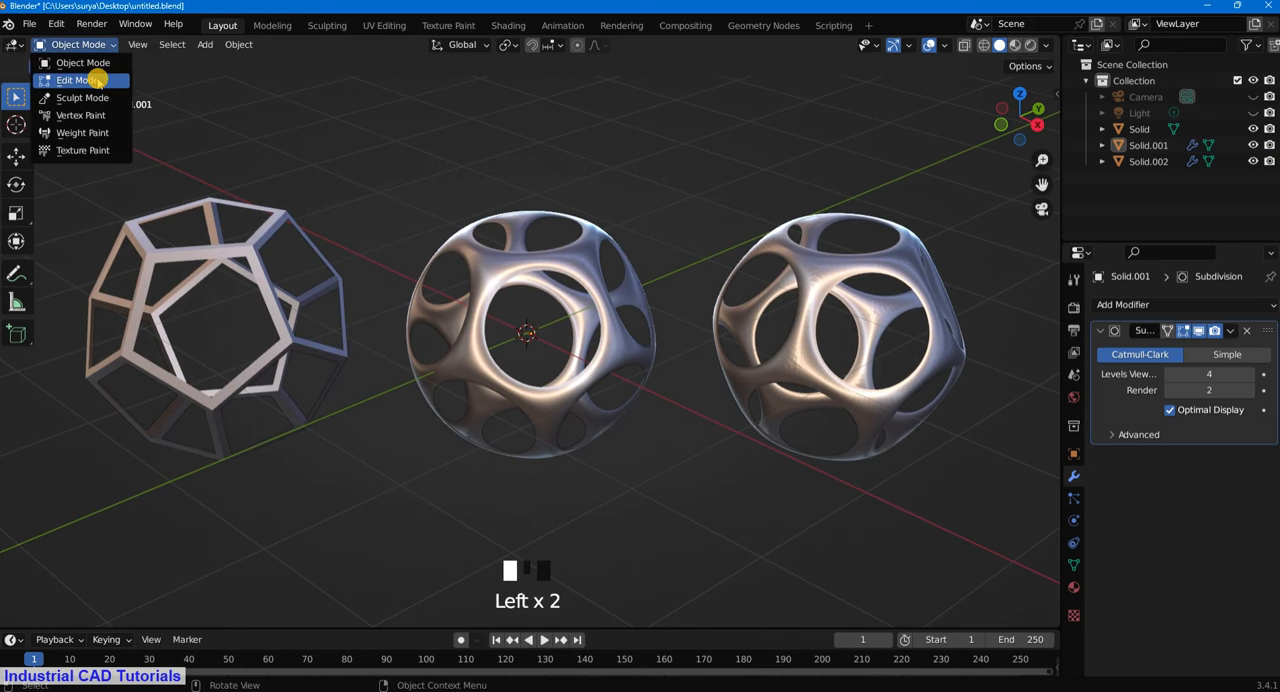
{"action": "left_click", "coordinate": [84, 78]}
{"action": "key", "text": "ctrl+r"}
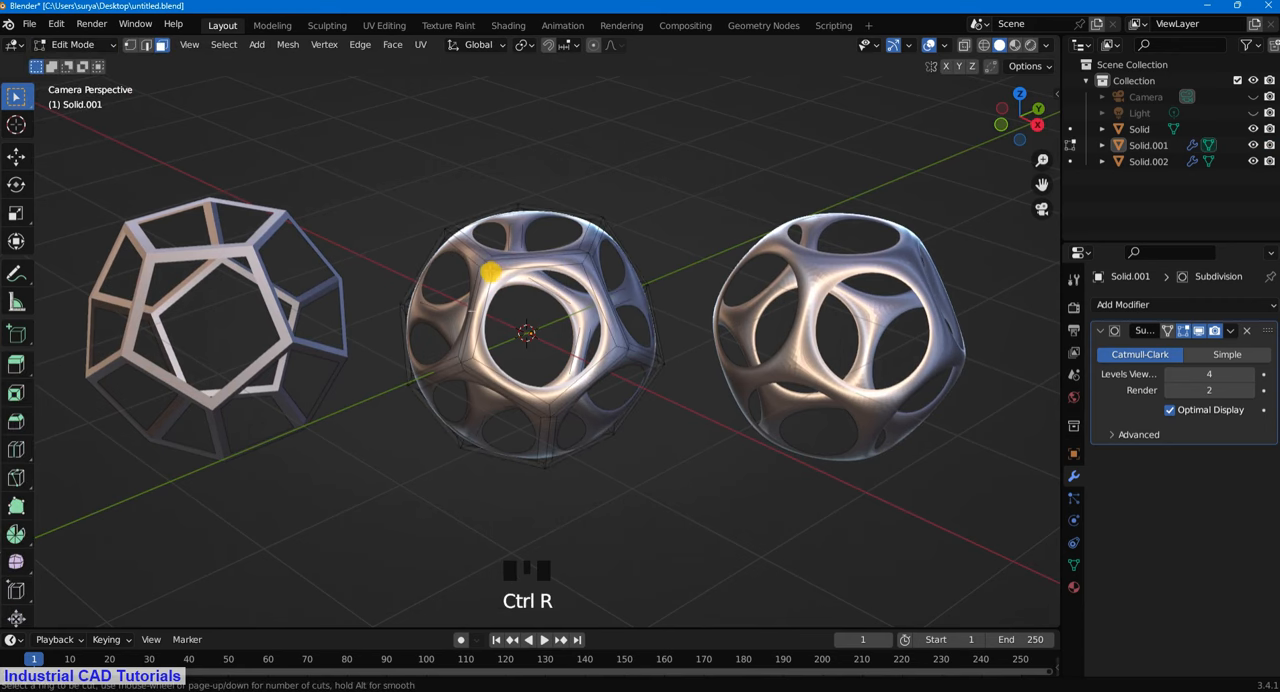
{"action": "left_click", "coordinate": [490, 268]}
- Add one centred loop cut around the next uncut pentagonal opening on the side facing the original frame
{"action": "middle_click_drag", "start_coordinate": [520, 266], "coordinate": [569, 226]}
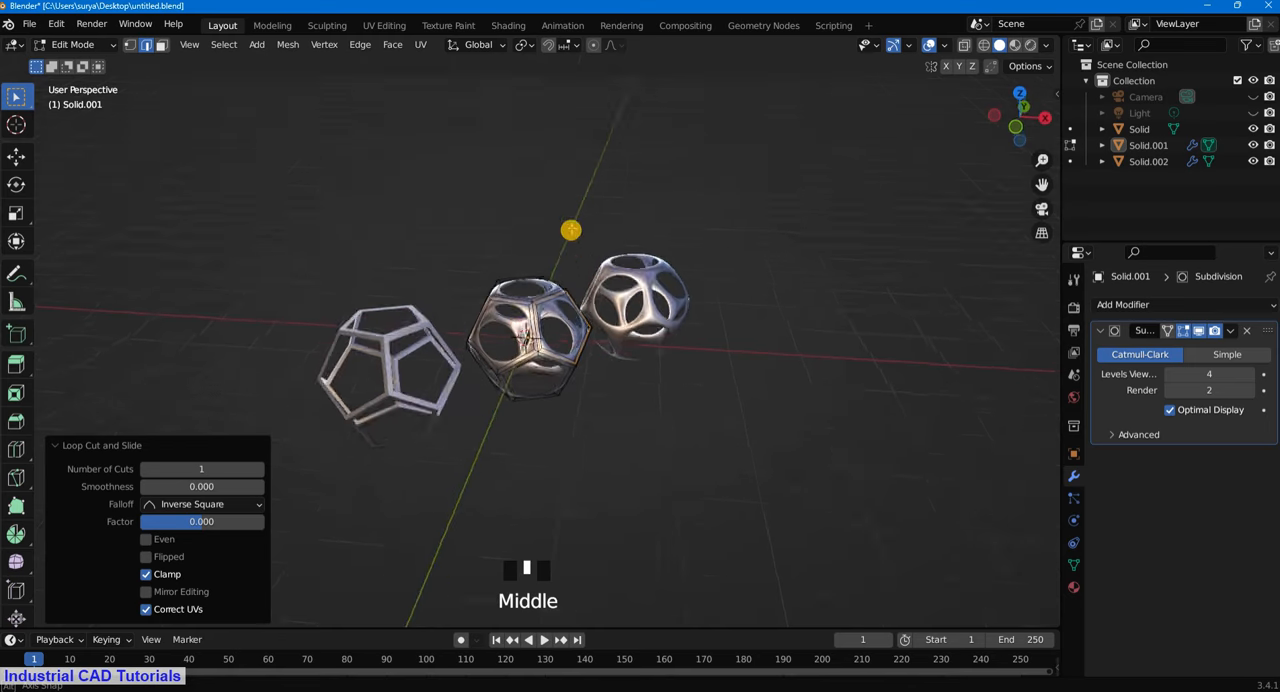
{"action": "scroll", "coordinate": [556, 270], "scroll_direction": "up", "scroll_amount": 3}
{"action": "middle_click_drag", "start_coordinate": [551, 283], "coordinate": [660, 317]}
{"action": "key", "text": "ctrl+r"}
{"action": "key", "text": "ctrl+r"}
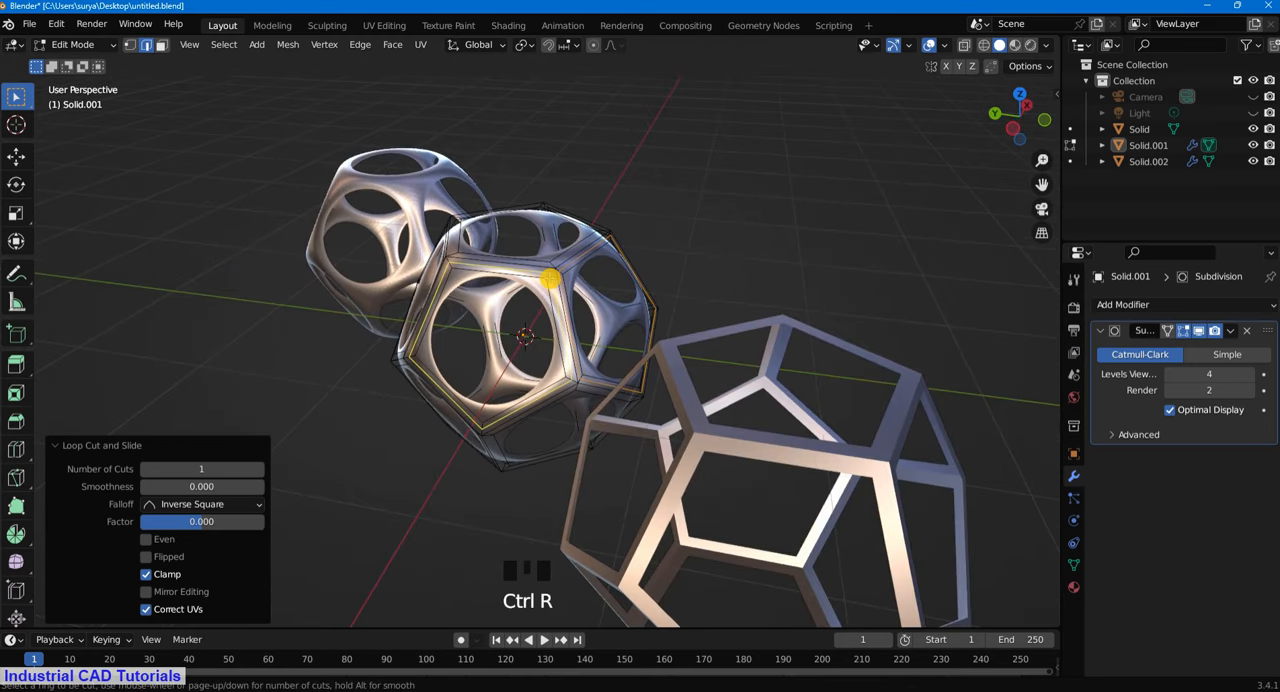
{"action": "left_click", "coordinate": [556, 320]}
{"action": "left_click", "coordinate": [729, 180]}
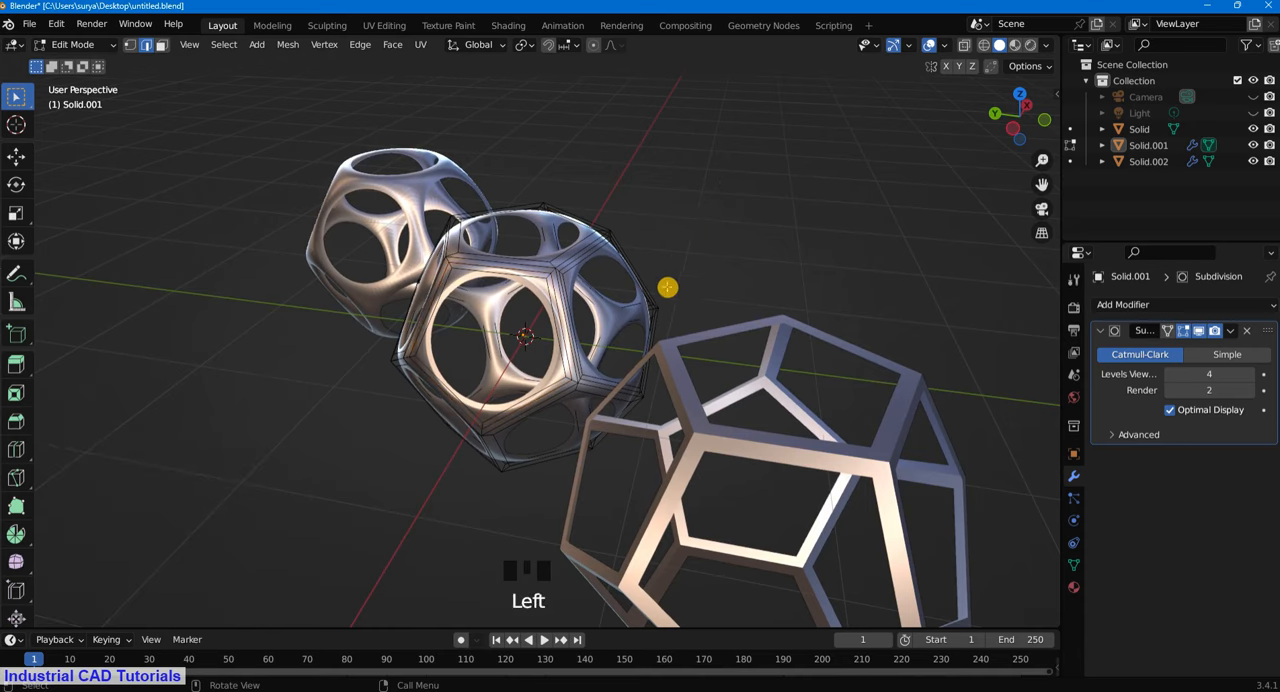
- Add single centred loop cuts around the two adjoining pentagonal openings on either side of the facing vertical strut
{"action": "middle_click_drag", "start_coordinate": [666, 286], "coordinate": [639, 249]}
{"action": "key", "text": "ctrl+r"}
{"action": "left_click", "coordinate": [528, 312]}
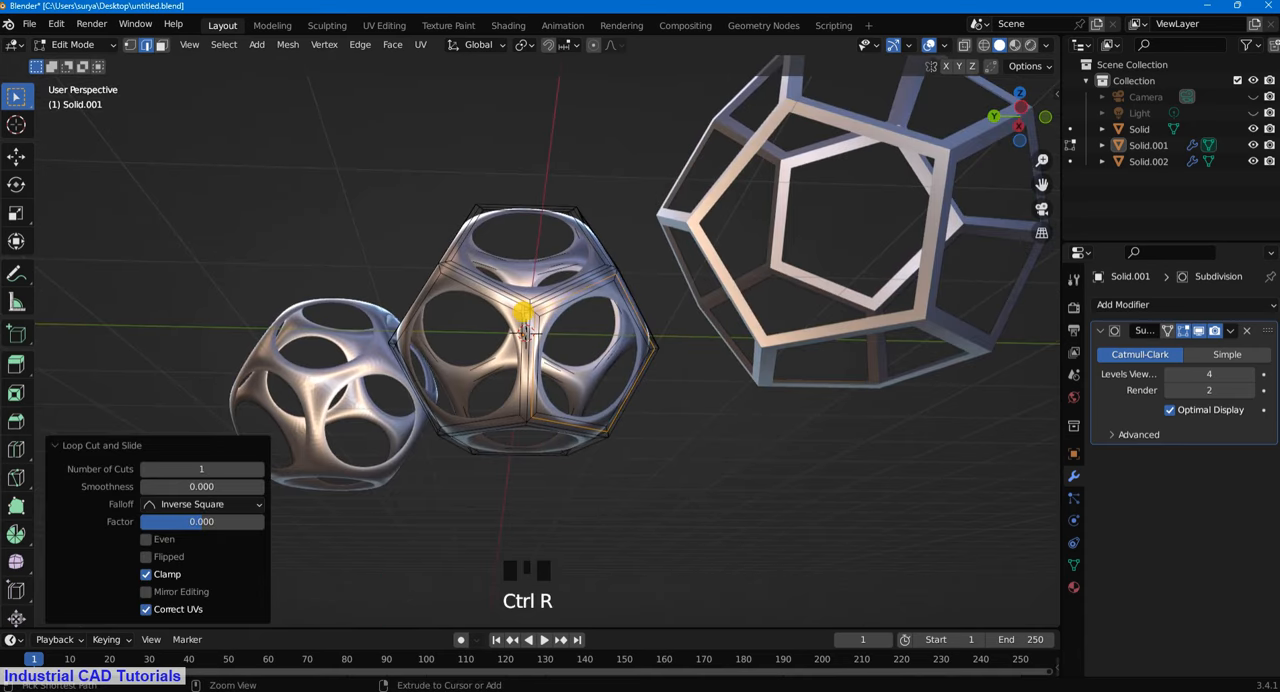
{"action": "key", "text": "ctrl+r"}
{"action": "left_click", "coordinate": [526, 314]}
{"action": "left_click", "coordinate": [707, 144]}
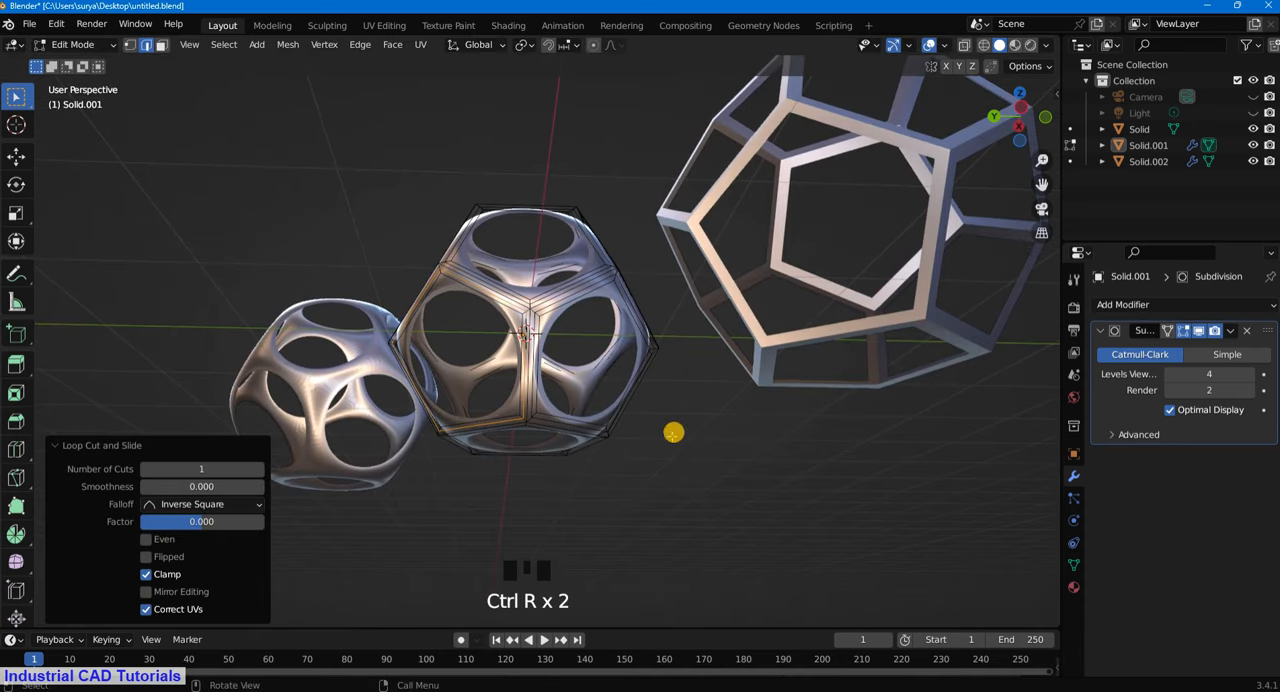
- Add single centred loop cuts around further uncut openings on the lower side of the middle frame
{"action": "middle_click_drag", "start_coordinate": [674, 431], "coordinate": [606, 294]}
{"action": "key", "text": "ctrl+r"}
{"action": "left_click", "coordinate": [603, 306]}
{"action": "left_click", "coordinate": [606, 306]}
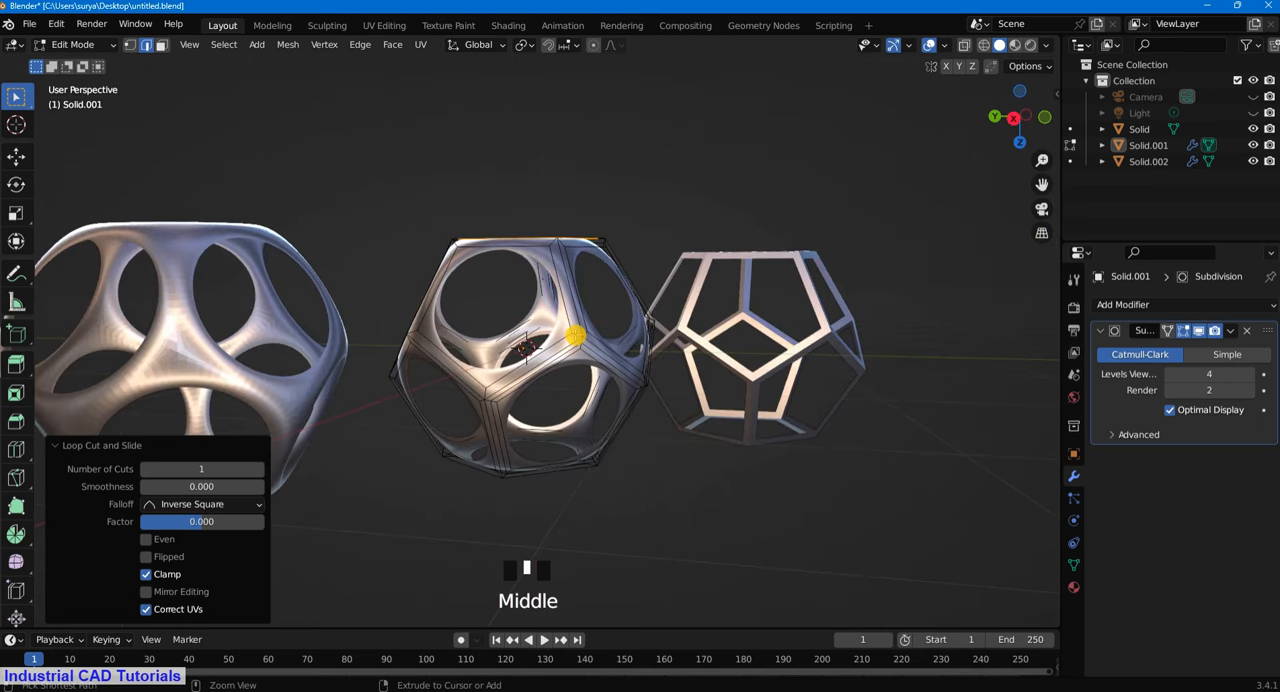
{"action": "key", "text": "ctrl+r"}
{"action": "middle_click_drag", "start_coordinate": [646, 354], "coordinate": [498, 347]}
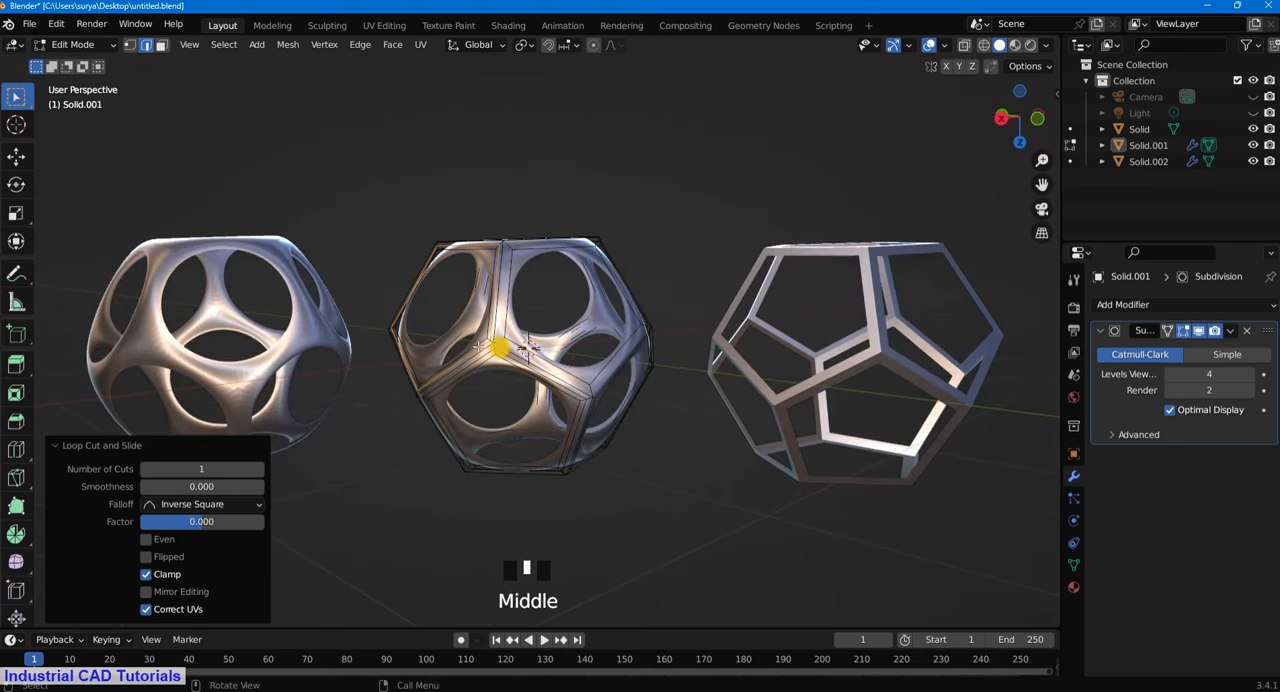
- Add one centred loop cut around the underside opening of the middle frame
{"action": "key", "text": "ctrl+r"}
{"action": "left_click", "coordinate": [503, 337]}
{"action": "left_click", "coordinate": [505, 338]}
{"action": "middle_click_drag", "start_coordinate": [637, 437], "coordinate": [628, 337]}
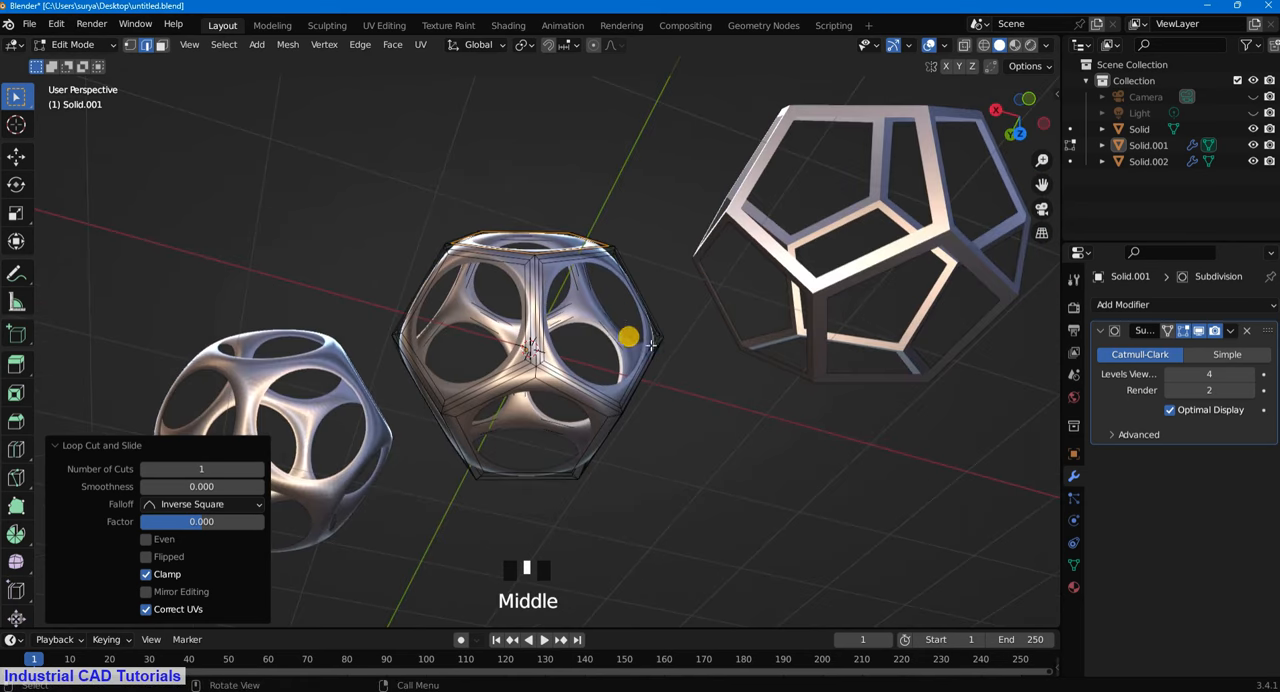
- Add single centred loop cuts around the top opening and the side opening directly below it
{"action": "middle_click_drag", "start_coordinate": [609, 406], "coordinate": [580, 346]}
{"action": "key", "text": "ctrl+r"}
- Add one centred loop cut around another uncut pentagonal opening and clear the edge selection
{"action": "key", "text": "ctrl+r"}
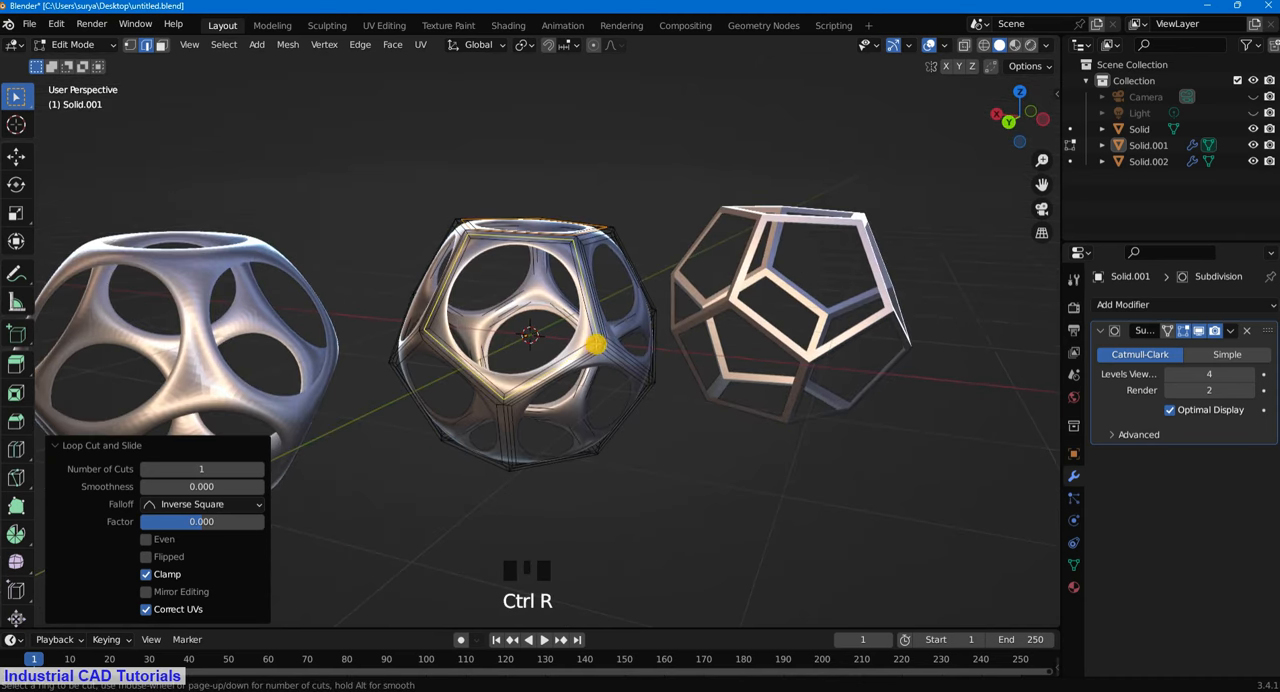
{"action": "left_click", "coordinate": [597, 340]}
{"action": "right_click", "coordinate": [597, 340]}
{"action": "left_click", "coordinate": [732, 448]}
{"action": "middle_click_drag", "start_coordinate": [660, 477], "coordinate": [640, 360]}
{"action": "middle_click_drag", "start_coordinate": [578, 430], "coordinate": [606, 360]}
{"action": "key", "text": "ctrl+r"}
{"action": "left_click", "coordinate": [563, 342]}
{"action": "right_click", "coordinate": [589, 545]}
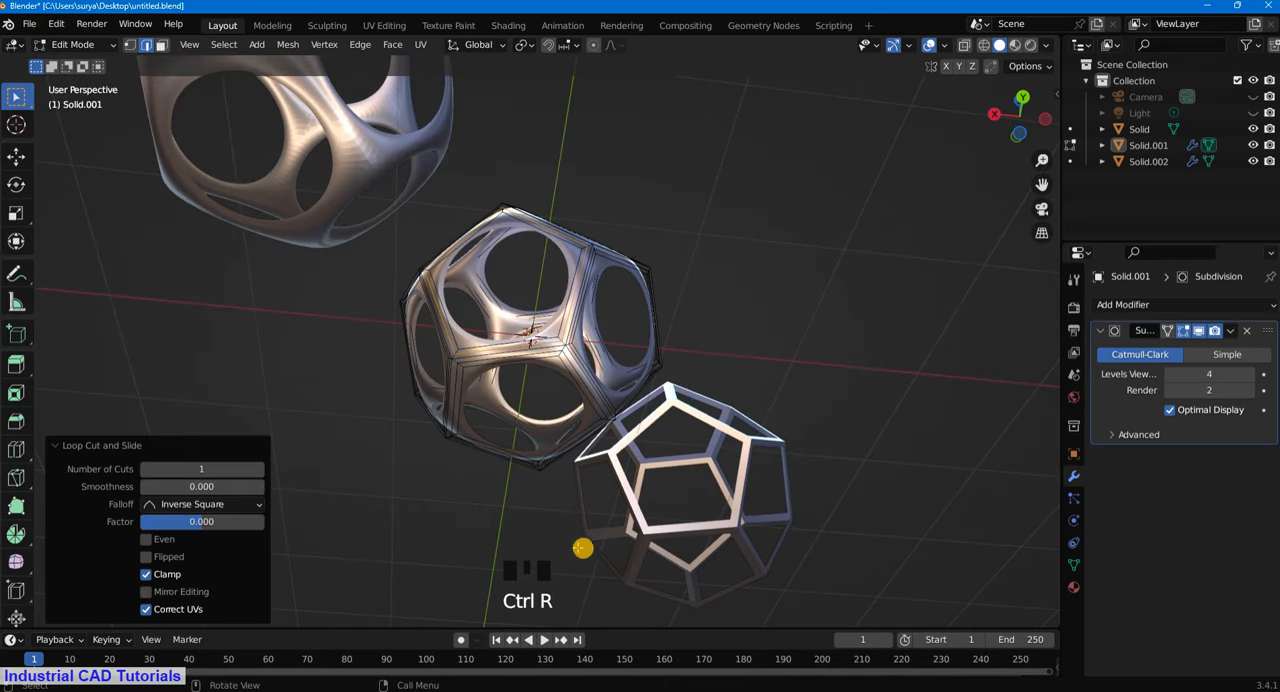
{"action": "left_click", "coordinate": [557, 505]}
{"action": "middle_click_drag", "start_coordinate": [555, 500], "coordinate": [815, 326]}
{"action": "left_click", "coordinate": [825, 324]}
{"action": "middle_click_drag", "start_coordinate": [701, 299], "coordinate": [729, 463]}
{"action": "scroll", "coordinate": [677, 211], "scroll_direction": "down", "scroll_amount": 2}
{"action": "middle_click_drag", "start_coordinate": [677, 211], "coordinate": [520, 322]}
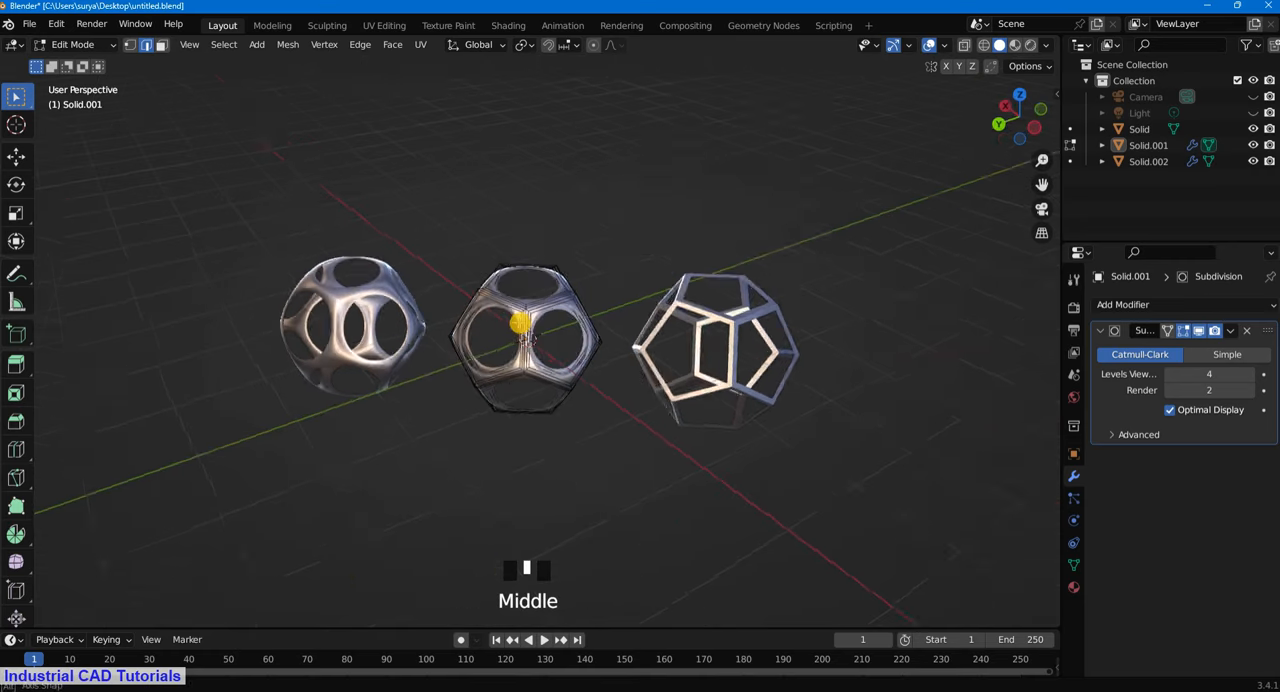
- Return to Object Mode, apply Shade Smooth to the middle frame and clear the selection
{"action": "key", "text": "KP_0"}
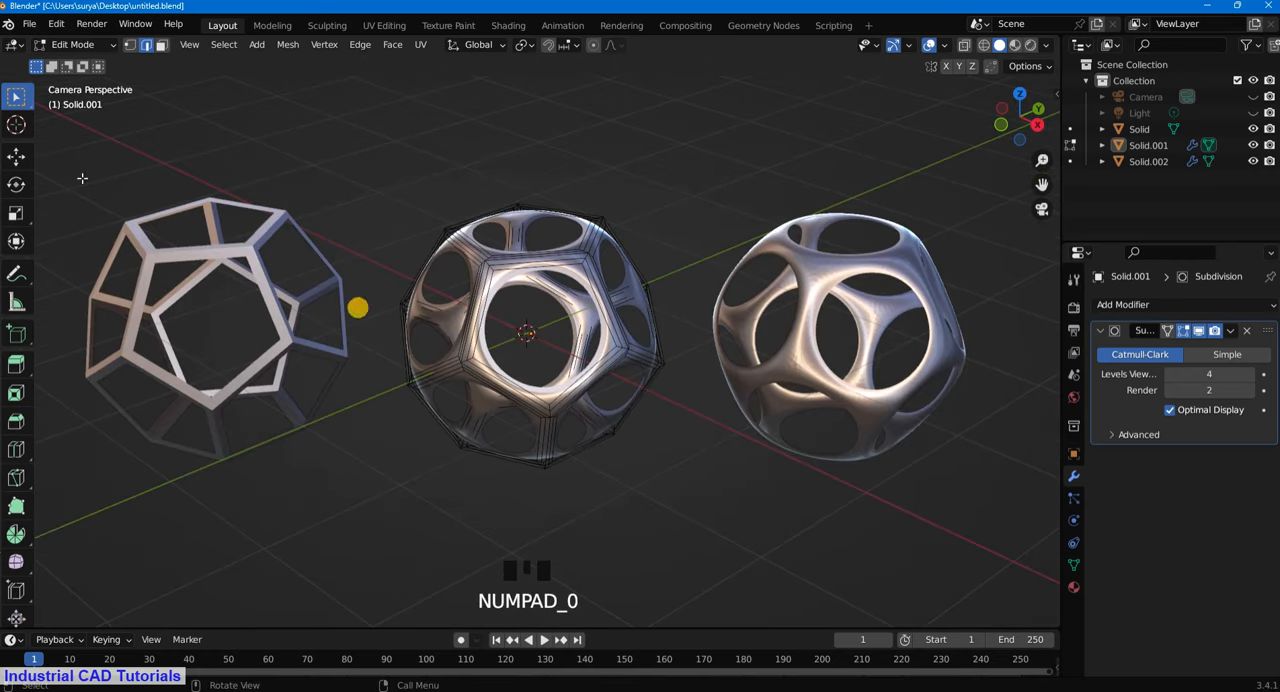
{"action": "left_click", "coordinate": [70, 44]}
{"action": "left_click", "coordinate": [75, 62]}
{"action": "left_click", "coordinate": [547, 266]}
{"action": "right_click", "coordinate": [553, 252]}
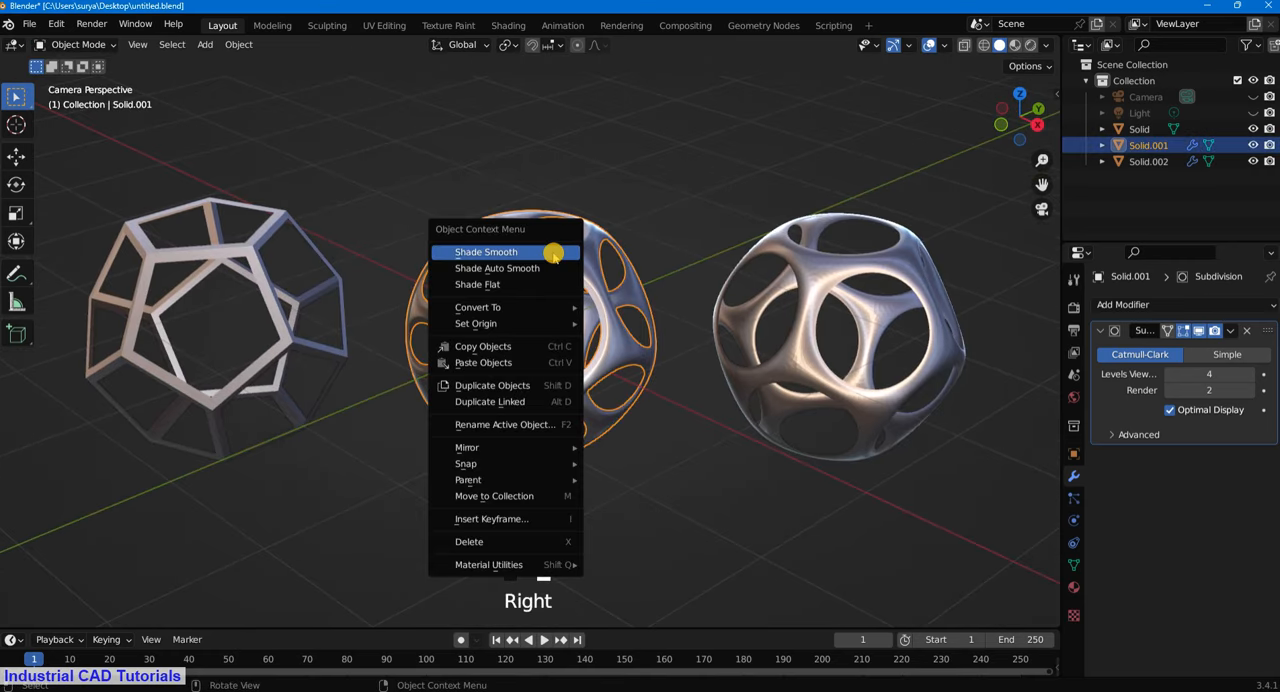
{"action": "left_click", "coordinate": [553, 252]}
{"action": "left_click", "coordinate": [620, 135]}
- Delete the old smoothed frame on the far side of the middle frame from the plain one
{"action": "scroll", "coordinate": [589, 194], "scroll_direction": "down", "scroll_amount": 3}
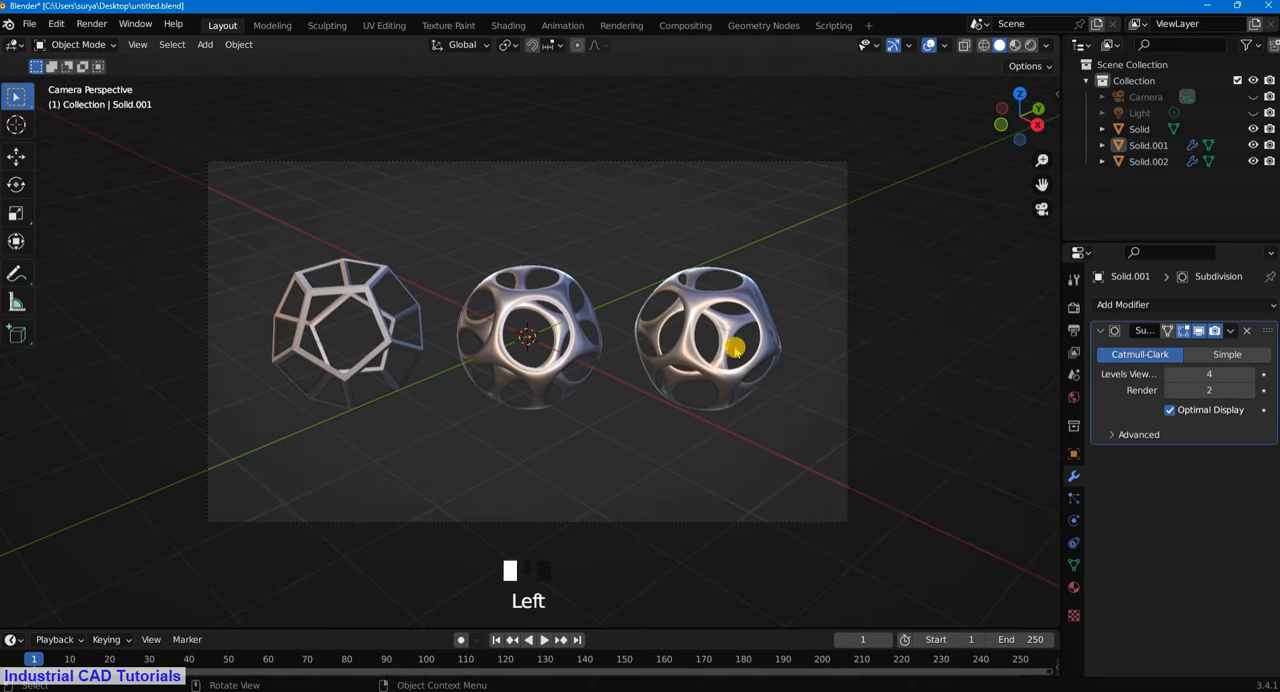
{"action": "left_click", "coordinate": [735, 348]}
{"action": "scroll", "coordinate": [765, 356], "scroll_direction": "up", "scroll_amount": 2}
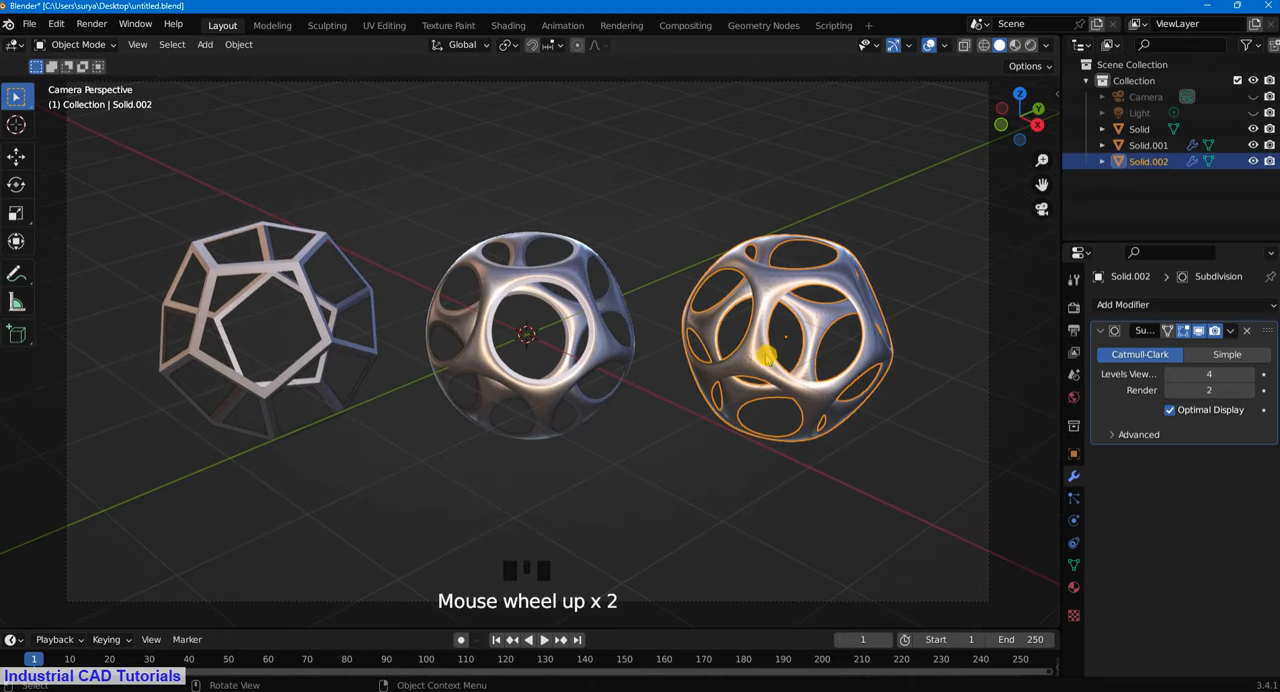
{"action": "key", "text": "Delete"}
- Duplicate the middle frame and move the copy about 2.3 m away, opposite the plain frame
{"action": "left_click", "coordinate": [567, 300]}
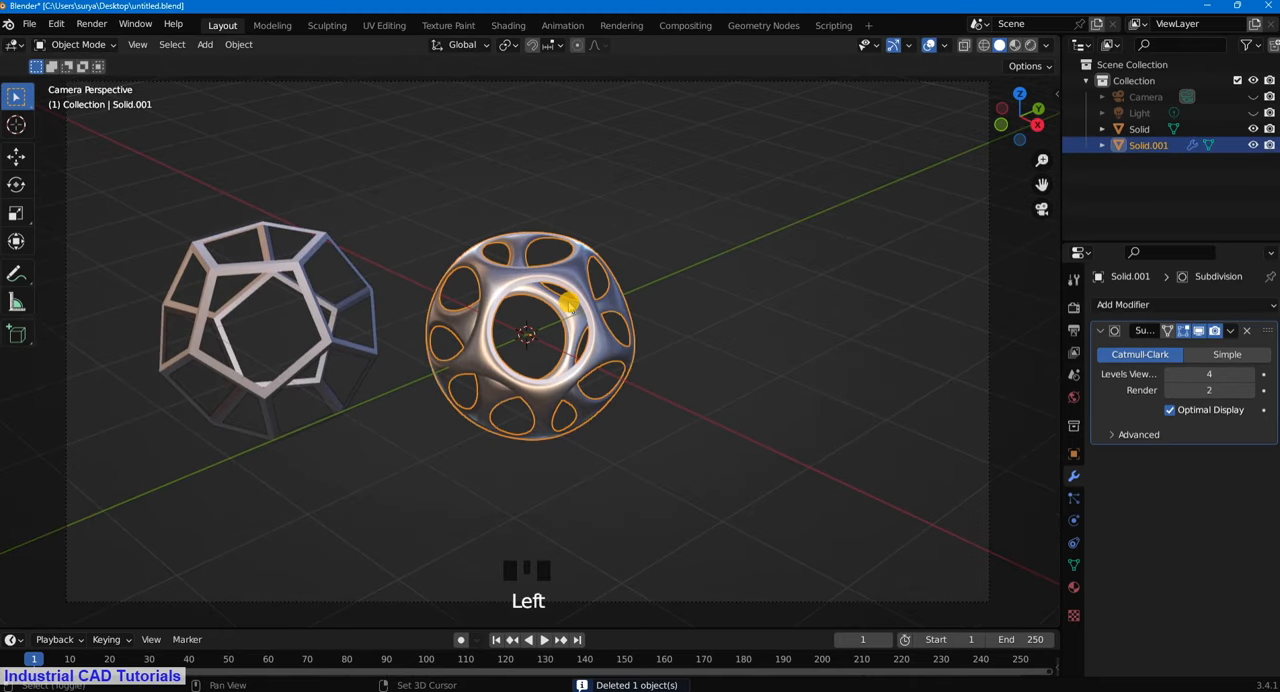
{"action": "key", "text": "shift+d"}
{"action": "right_click", "coordinate": [657, 317]}
{"action": "scroll", "coordinate": [657, 317], "scroll_direction": "down", "scroll_amount": 1}
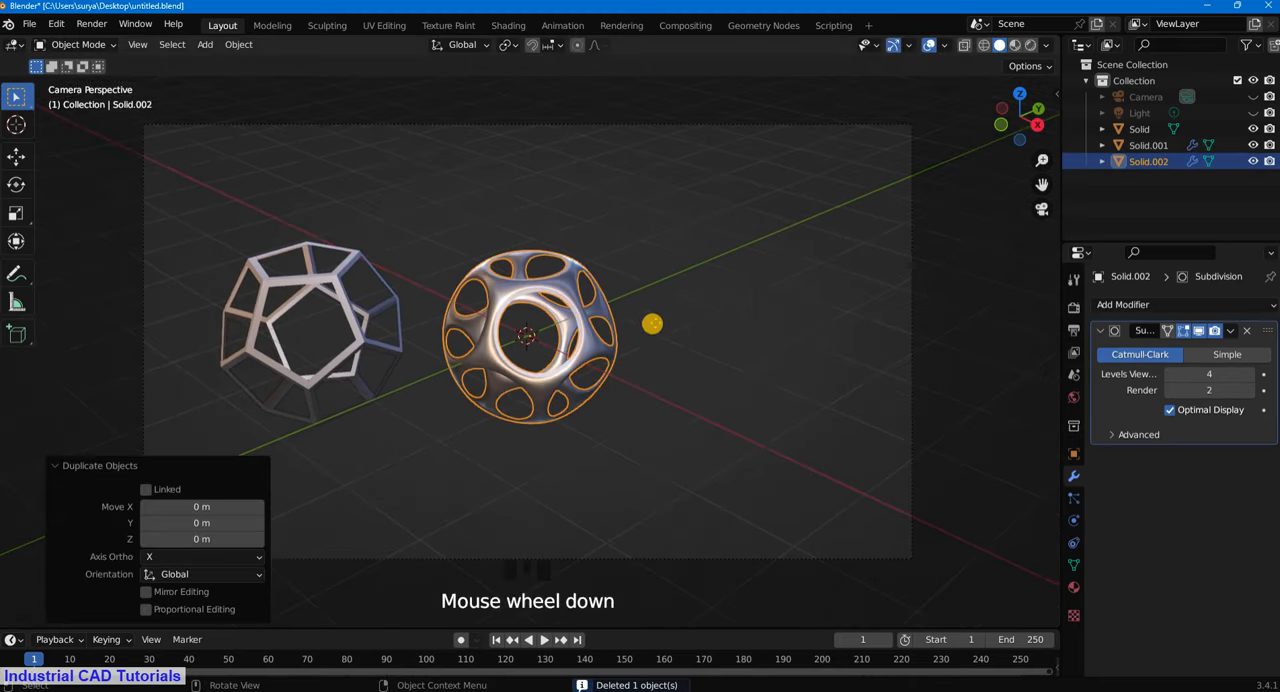
{"action": "key", "text": "g"}
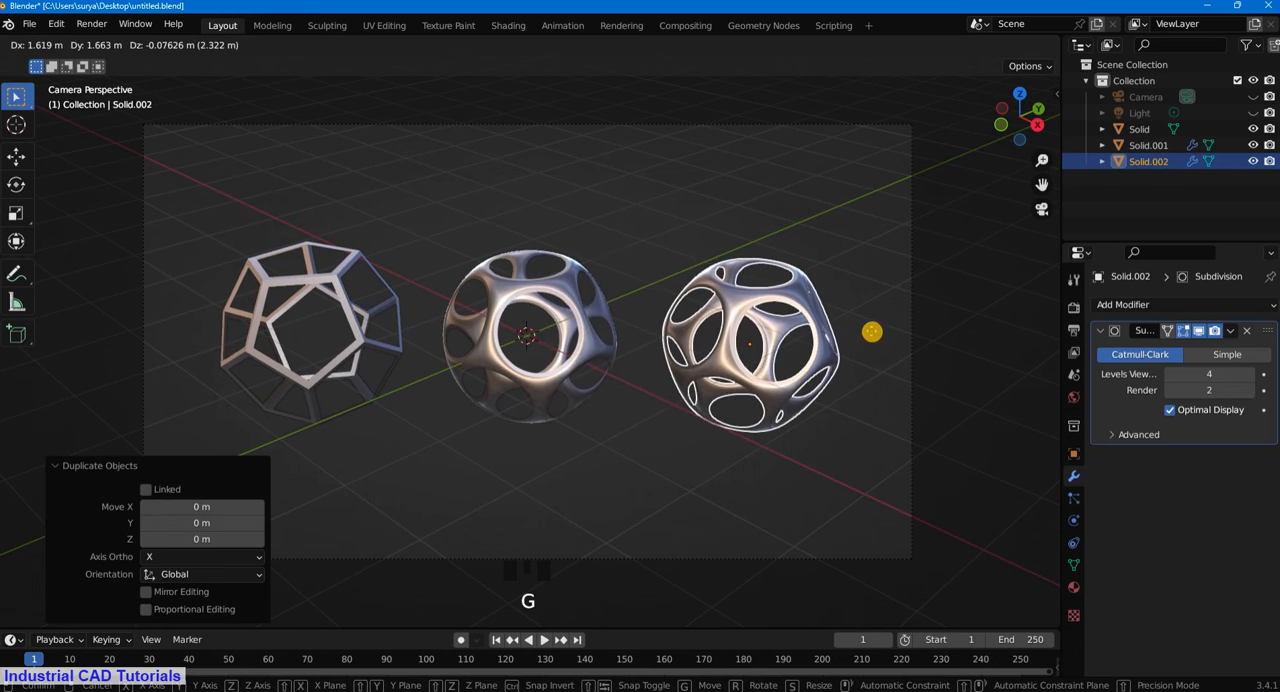
{"action": "left_click", "coordinate": [868, 330]}
{"action": "left_click", "coordinate": [884, 258]}
{"action": "scroll", "coordinate": [931, 409], "scroll_direction": "up", "scroll_amount": 1}
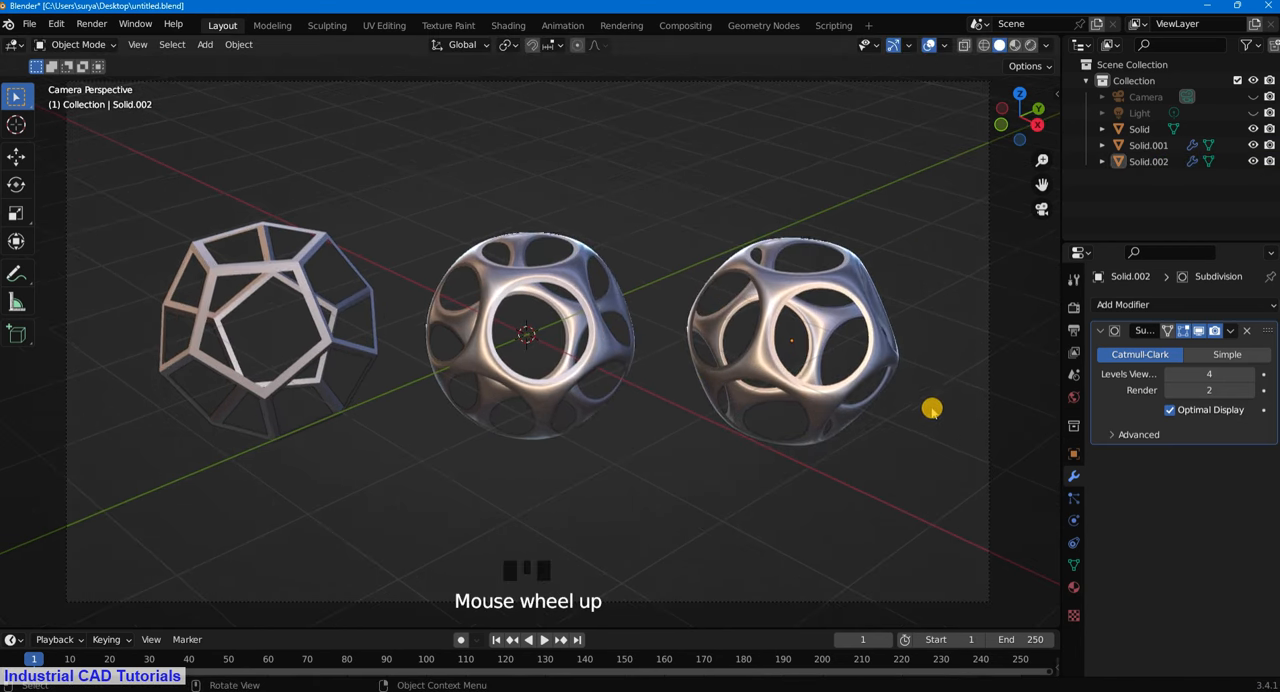
- Move the new copy slightly farther out, about 0.05 m in X, 0.07 m in Y and 0.02 m in Z
{"action": "scroll", "coordinate": [923, 403], "scroll_direction": "down", "scroll_amount": 2}
{"action": "left_click", "coordinate": [788, 377]}
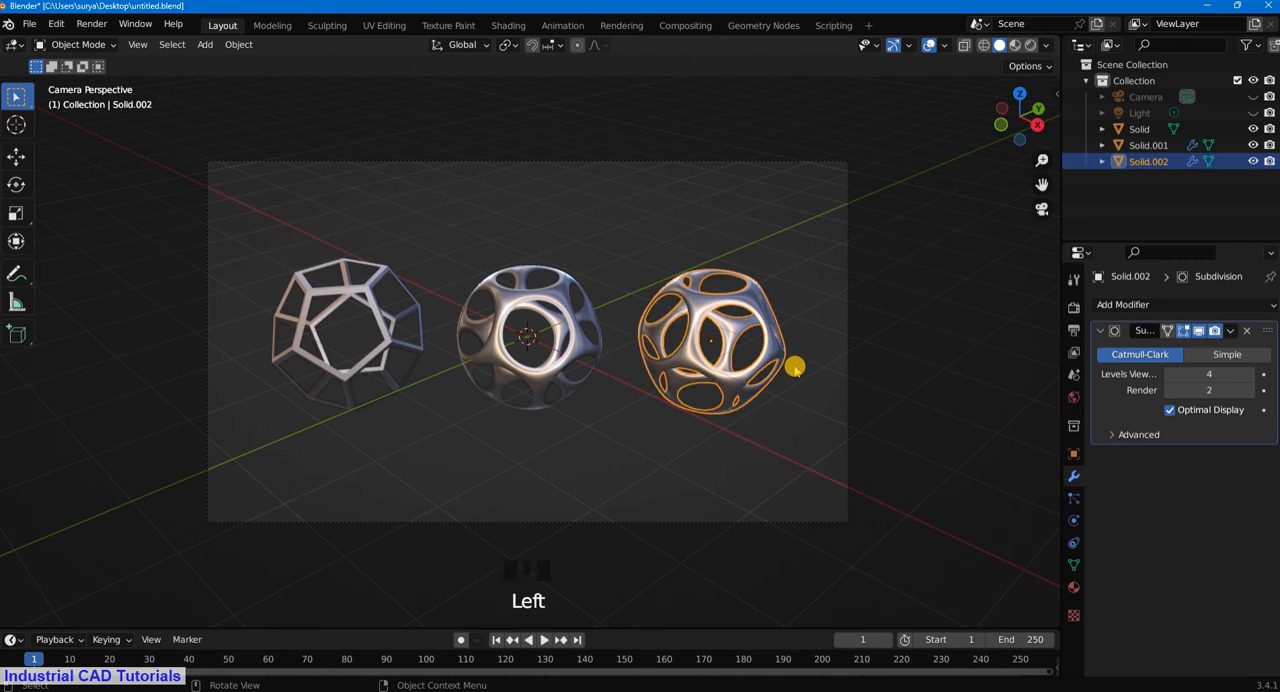
{"action": "key", "text": "g"}
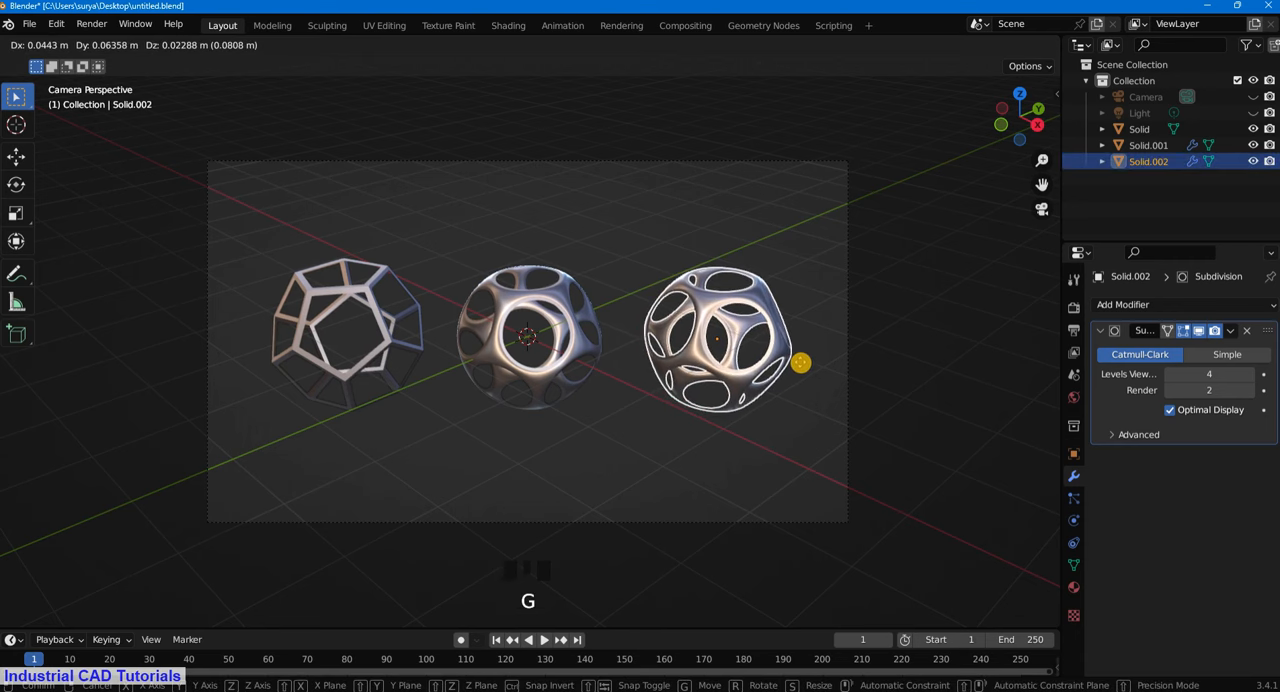
{"action": "left_click", "coordinate": [801, 360]}
{"action": "scroll", "coordinate": [997, 330], "scroll_direction": "up", "scroll_amount": 2}
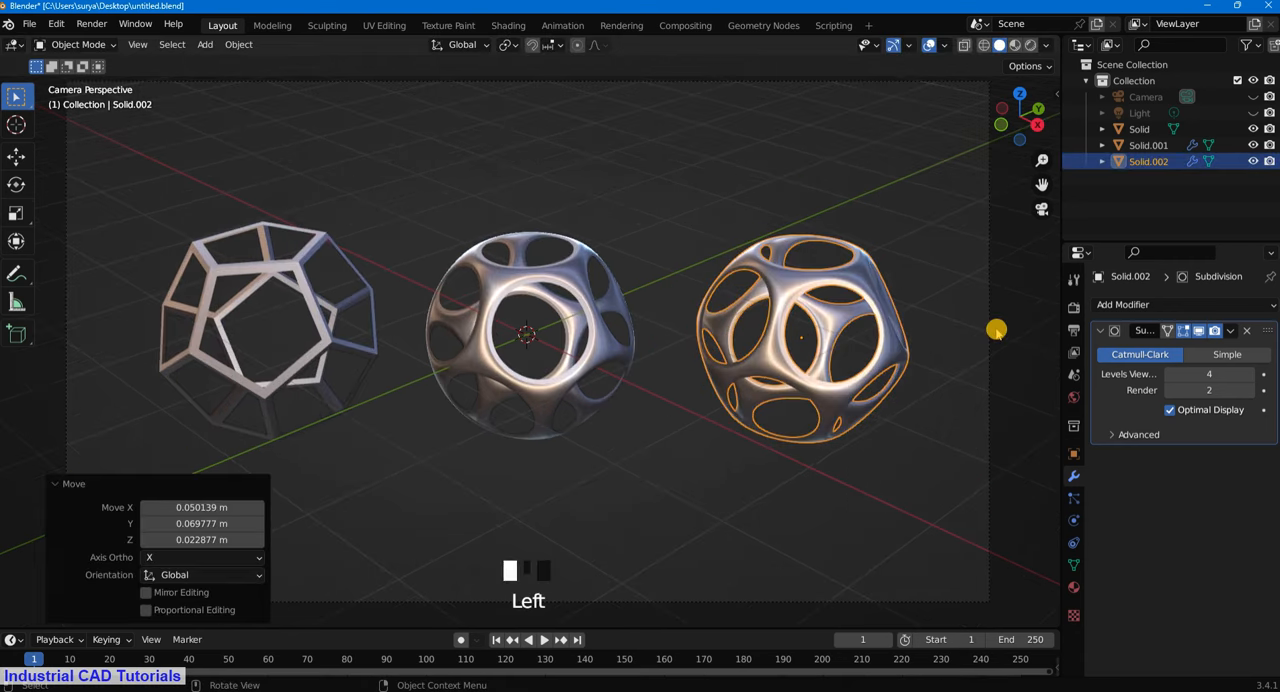
{"action": "left_click", "coordinate": [997, 330]}
- Enter Edit Mode on the copy and fill its two camera-facing pentagonal openings with faces
{"action": "scroll", "coordinate": [985, 310], "scroll_direction": "up", "scroll_amount": 2}
{"action": "left_click_drag", "start_coordinate": [1041, 184], "coordinate": [1020, 190]}
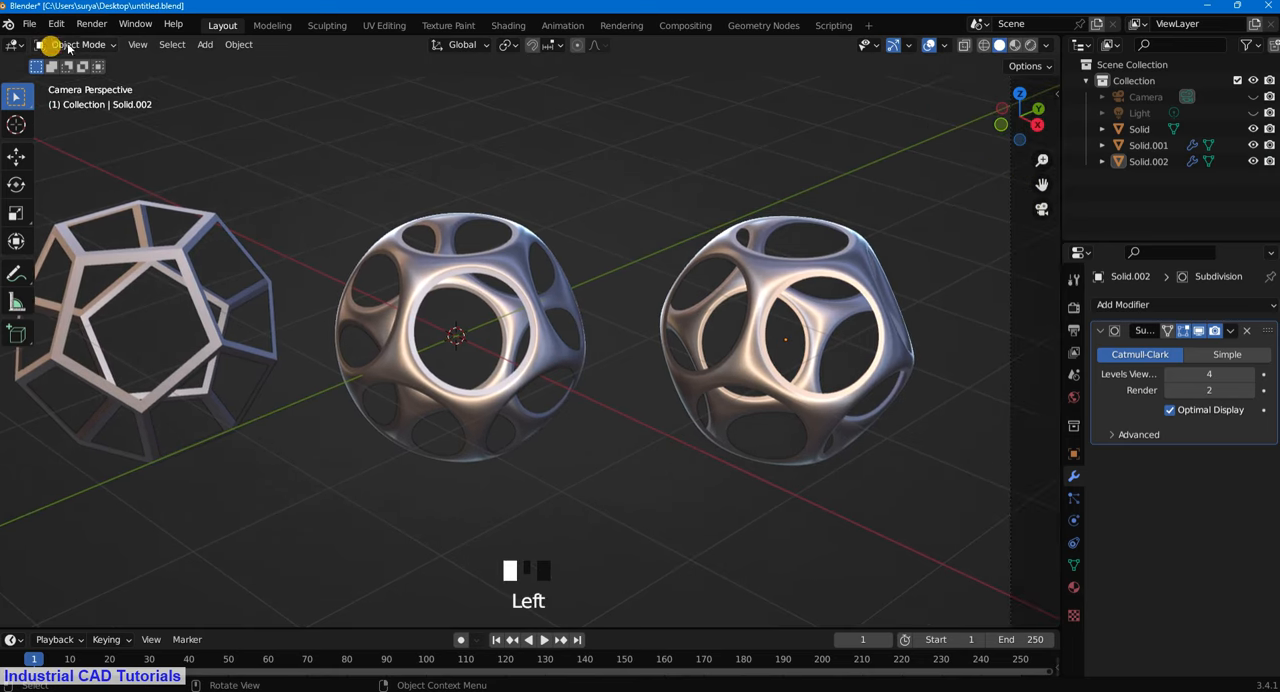
{"action": "left_click_drag", "start_coordinate": [68, 47], "coordinate": [62, 77]}
{"action": "left_click", "coordinate": [793, 277], "text": "alt+shift"}
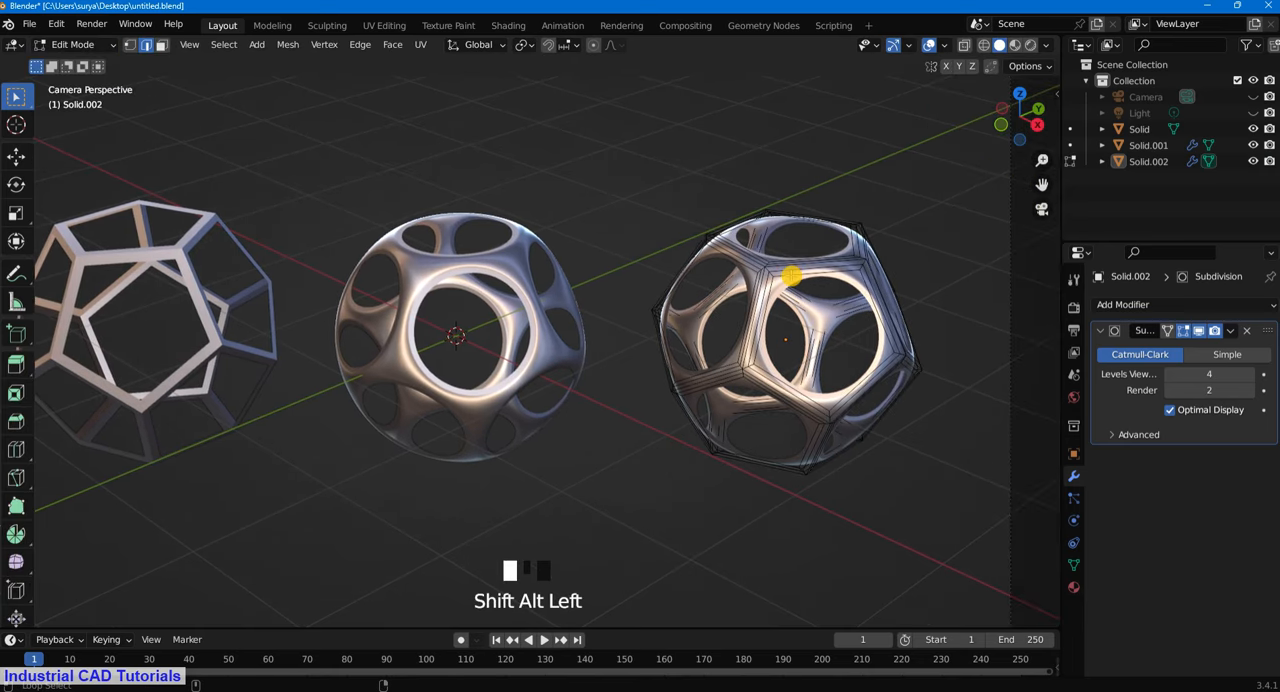
{"action": "key", "text": "f"}
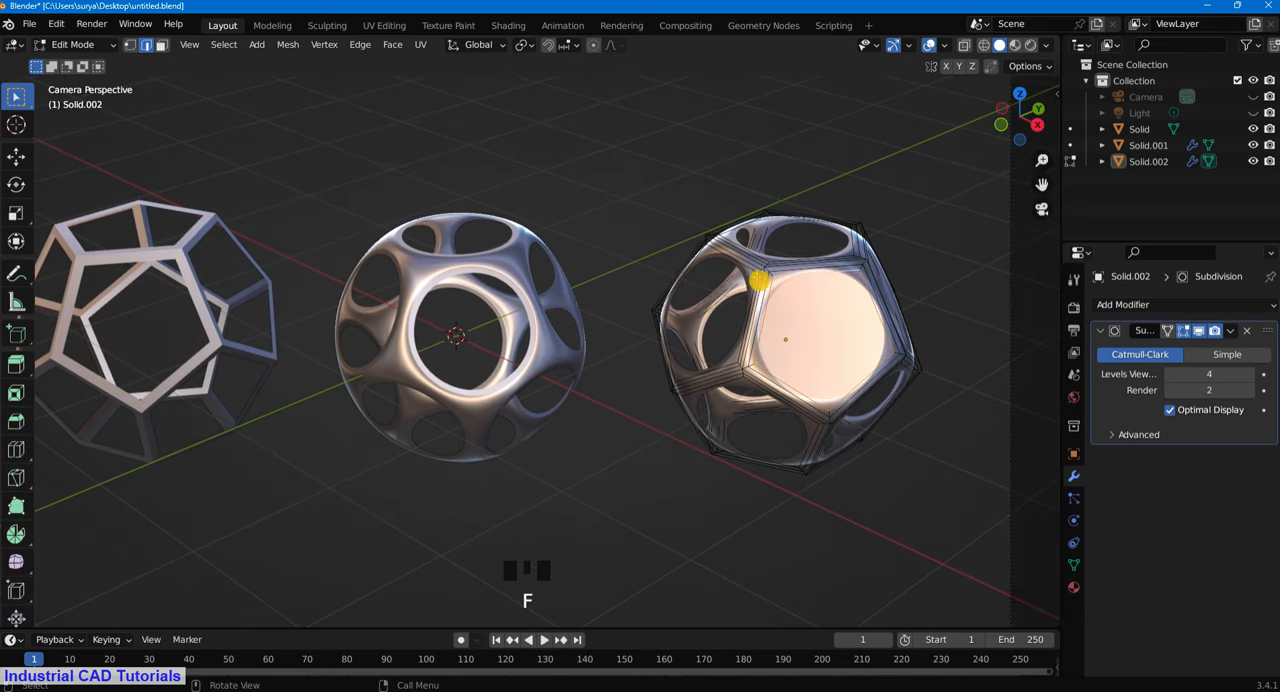
{"action": "left_click", "coordinate": [763, 280], "text": "alt+shift"}
{"action": "key", "text": "f"}
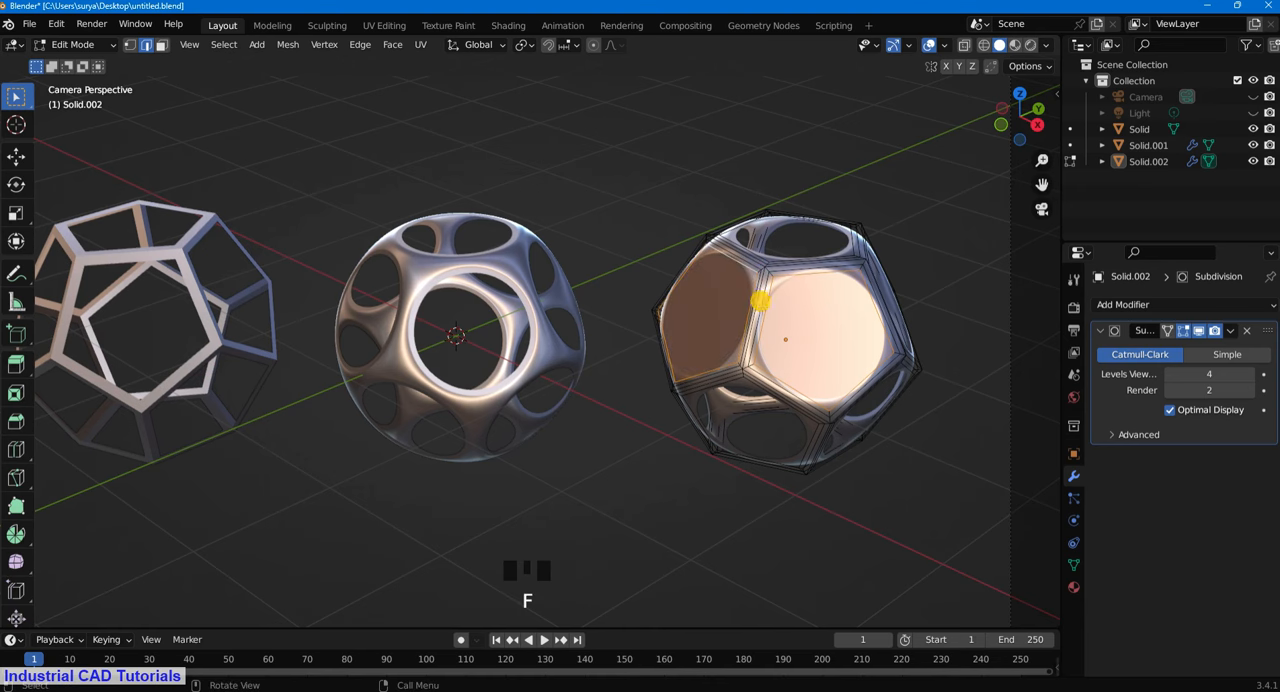
- Select the edge loops of the copy's lower side openings and fill them with faces
{"action": "left_click", "coordinate": [914, 475]}
{"action": "left_click_drag", "start_coordinate": [1040, 187], "coordinate": [654, 266]}
{"action": "left_click", "coordinate": [674, 357], "text": "alt+shift"}
{"action": "middle_click_drag", "start_coordinate": [674, 357], "coordinate": [666, 294]}
{"action": "left_click", "coordinate": [863, 283]}
{"action": "scroll", "coordinate": [770, 322], "scroll_direction": "up", "scroll_amount": 2}
{"action": "left_click", "coordinate": [768, 316], "text": "alt+shift"}
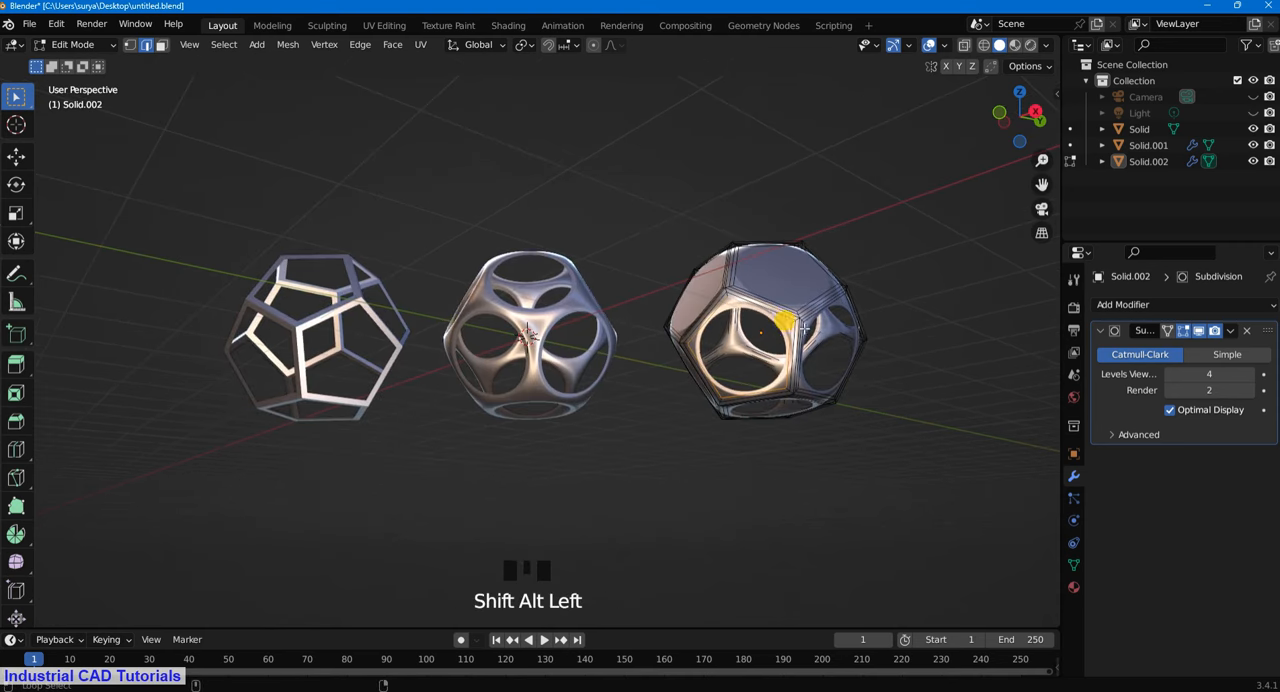
{"action": "left_click", "coordinate": [822, 316], "text": "alt+shift"}
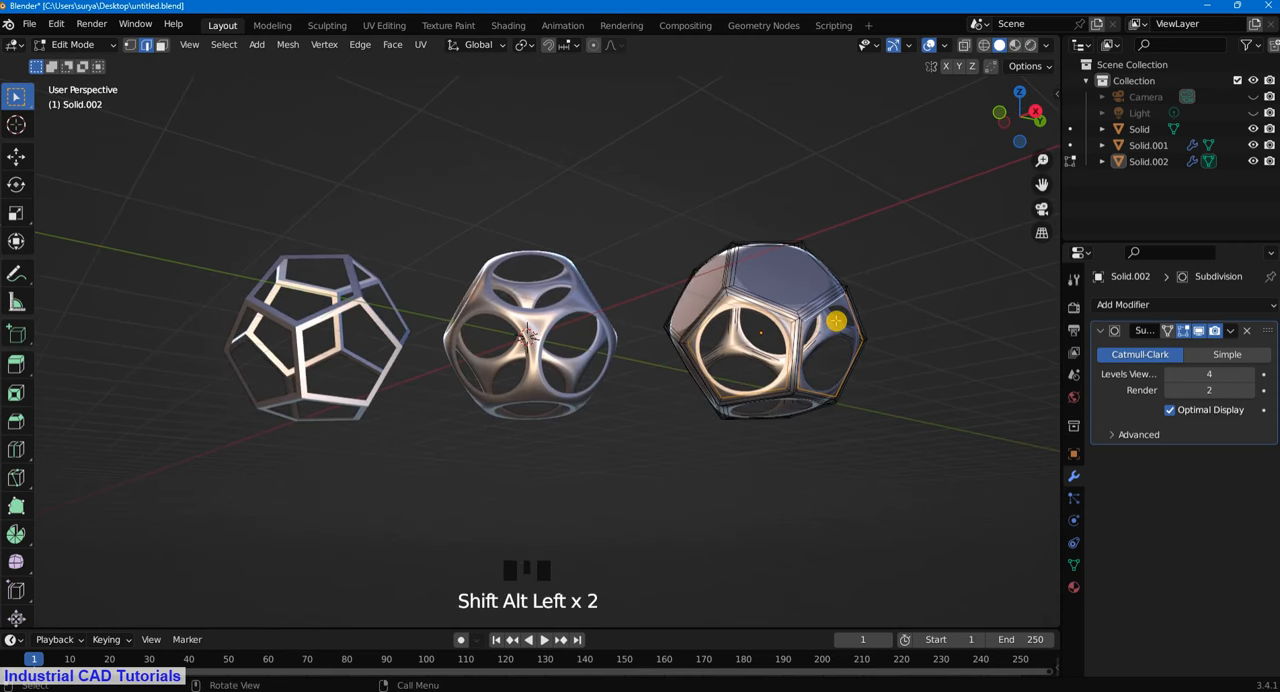
{"action": "middle_click_drag", "start_coordinate": [917, 426], "coordinate": [783, 178]}
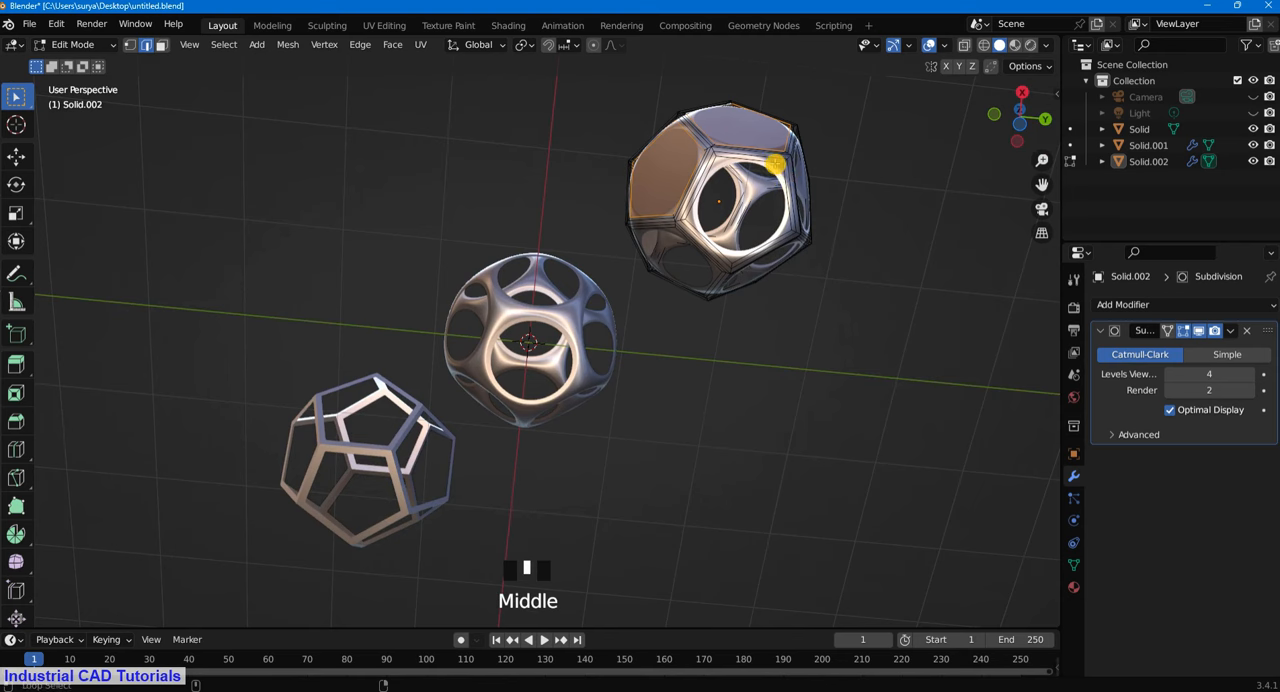
{"action": "left_click", "coordinate": [814, 180], "text": "alt+shift"}
- Fill two more adjacent pentagonal openings on the copy's underside with faces
{"action": "middle_click_drag", "start_coordinate": [776, 302], "coordinate": [758, 190]}
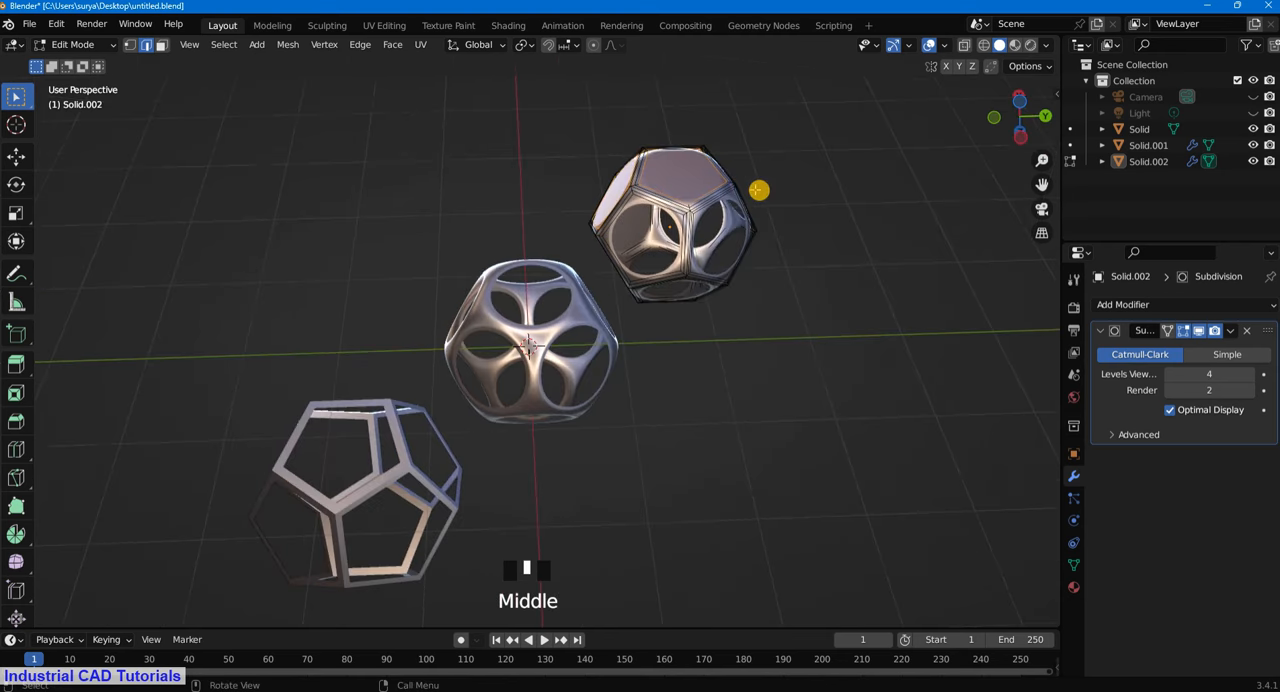
{"action": "left_click", "coordinate": [712, 206], "text": "alt+shift"}
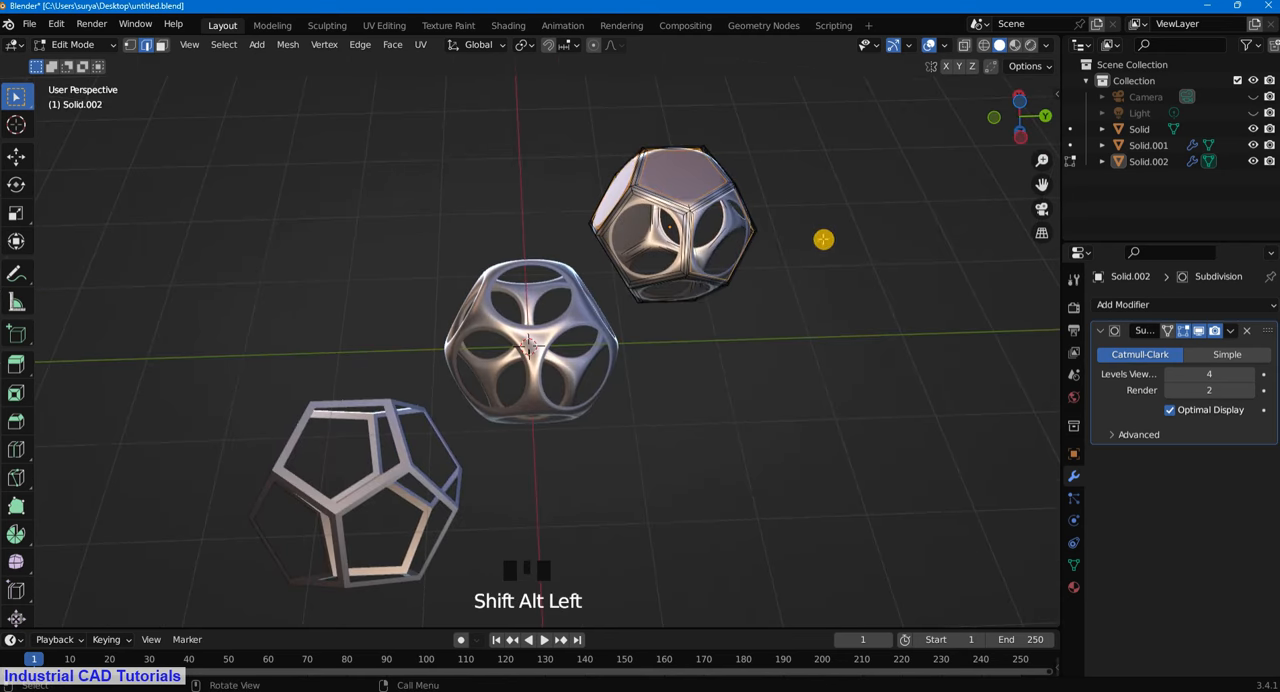
{"action": "key", "text": "f"}
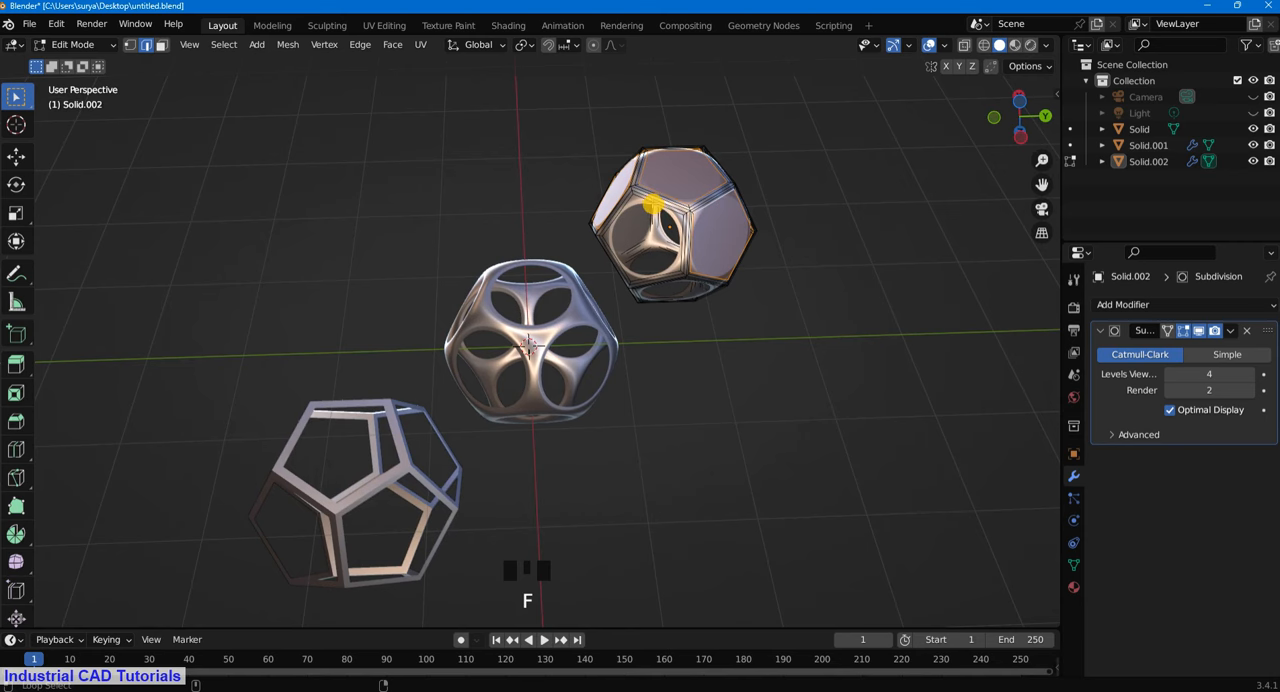
{"action": "left_click", "coordinate": [655, 192]}
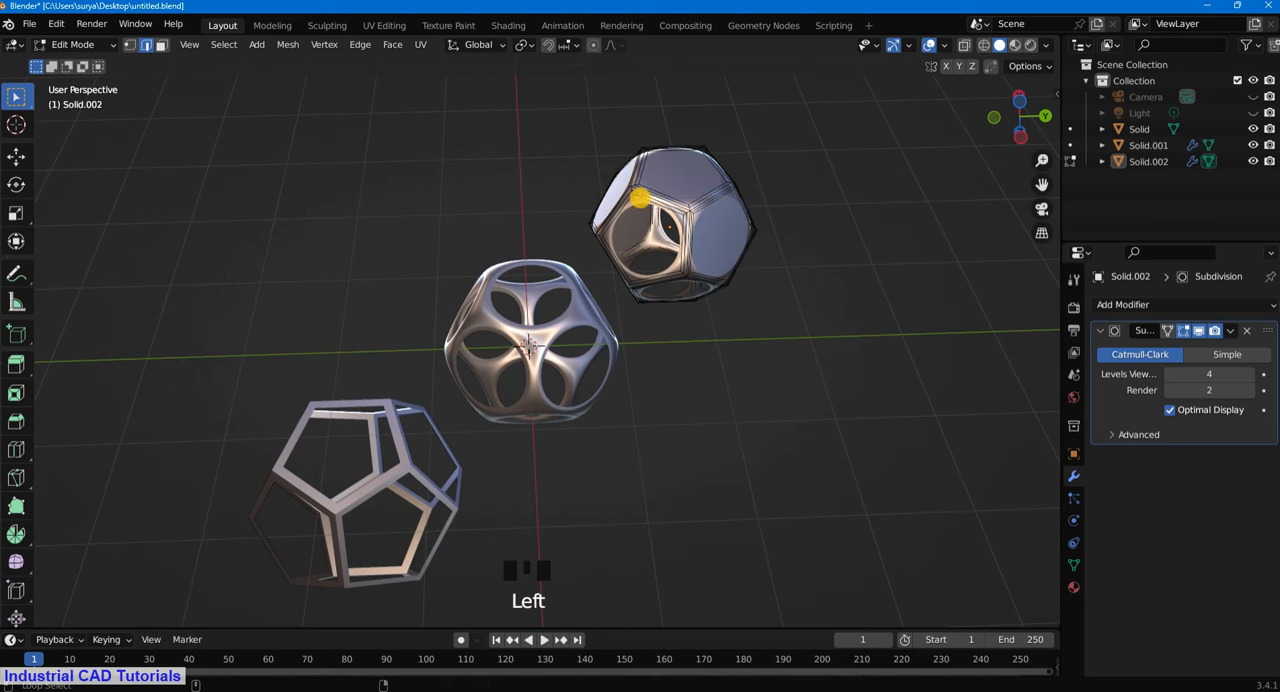
{"action": "left_click", "coordinate": [713, 206], "text": "alt+shift"}
{"action": "key", "text": "f"}
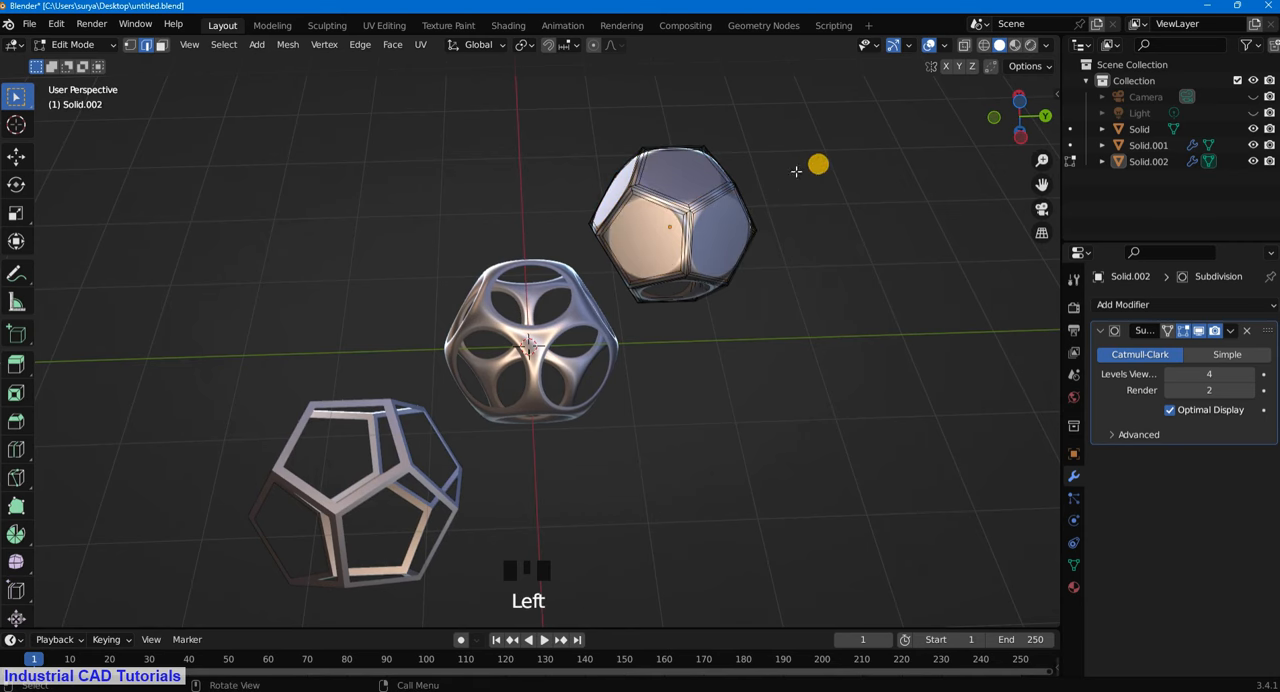
- Fill the remaining open side pentagons around the back of the copy with faces
{"action": "middle_click_drag", "start_coordinate": [796, 171], "coordinate": [837, 383]}
{"action": "scroll", "coordinate": [860, 312], "scroll_direction": "down", "scroll_amount": 2}
{"action": "middle_click_drag", "start_coordinate": [860, 312], "coordinate": [418, 376]}
{"action": "scroll", "coordinate": [510, 455], "scroll_direction": "up", "scroll_amount": 2}
{"action": "scroll", "coordinate": [418, 376], "scroll_direction": "up", "scroll_amount": 2}
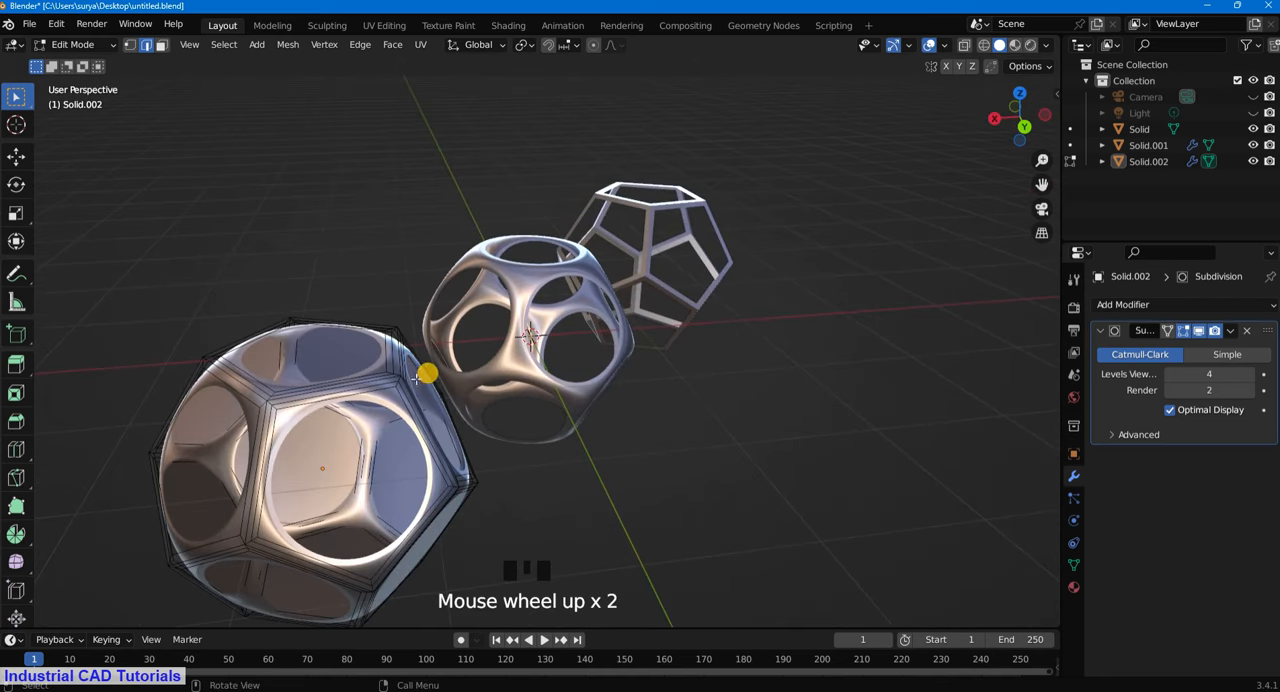
{"action": "left_click", "coordinate": [385, 392], "text": "alt+shift"}
{"action": "left_click", "coordinate": [249, 399], "text": "alt+shift"}
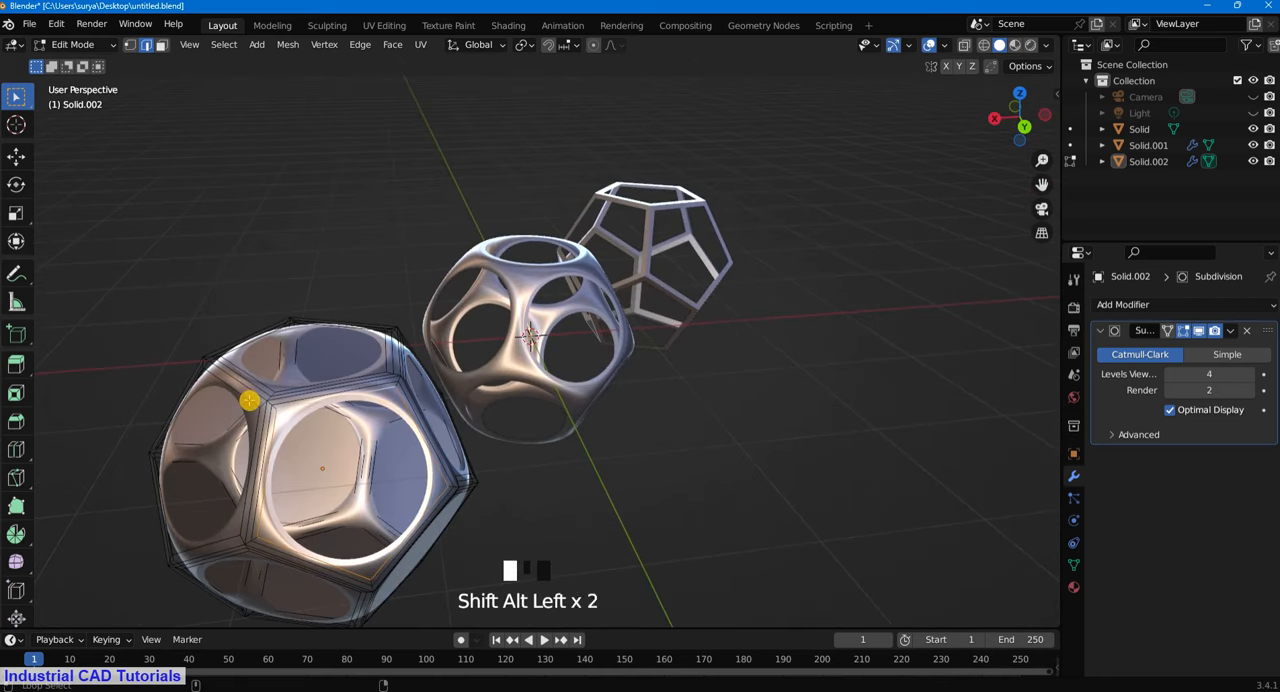
{"action": "scroll", "coordinate": [509, 436], "scroll_direction": "down", "scroll_amount": 2}
{"action": "middle_click_drag", "start_coordinate": [531, 374], "coordinate": [843, 357]}
- Switch to face selection, return to Object Mode and view all three shapes through the scene camera
{"action": "left_click", "coordinate": [158, 46]}
{"action": "left_click", "coordinate": [663, 294]}
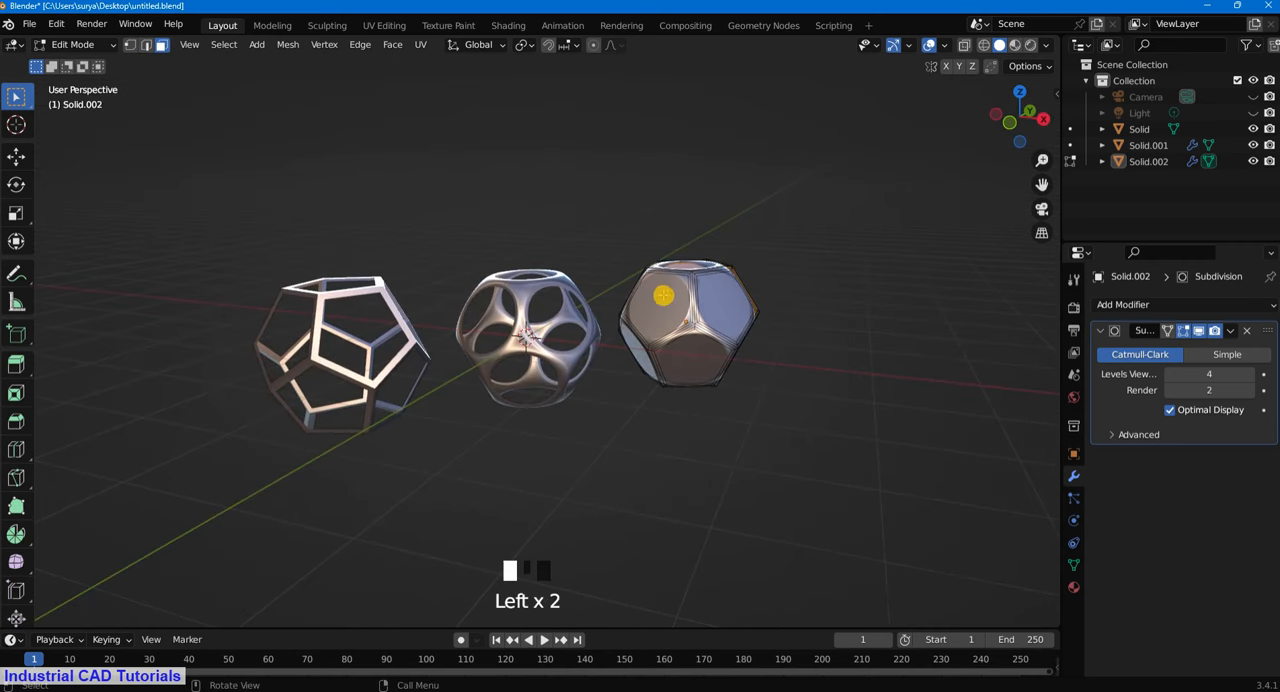
{"action": "middle_click", "coordinate": [166, 123]}
{"action": "left_click", "coordinate": [107, 49]}
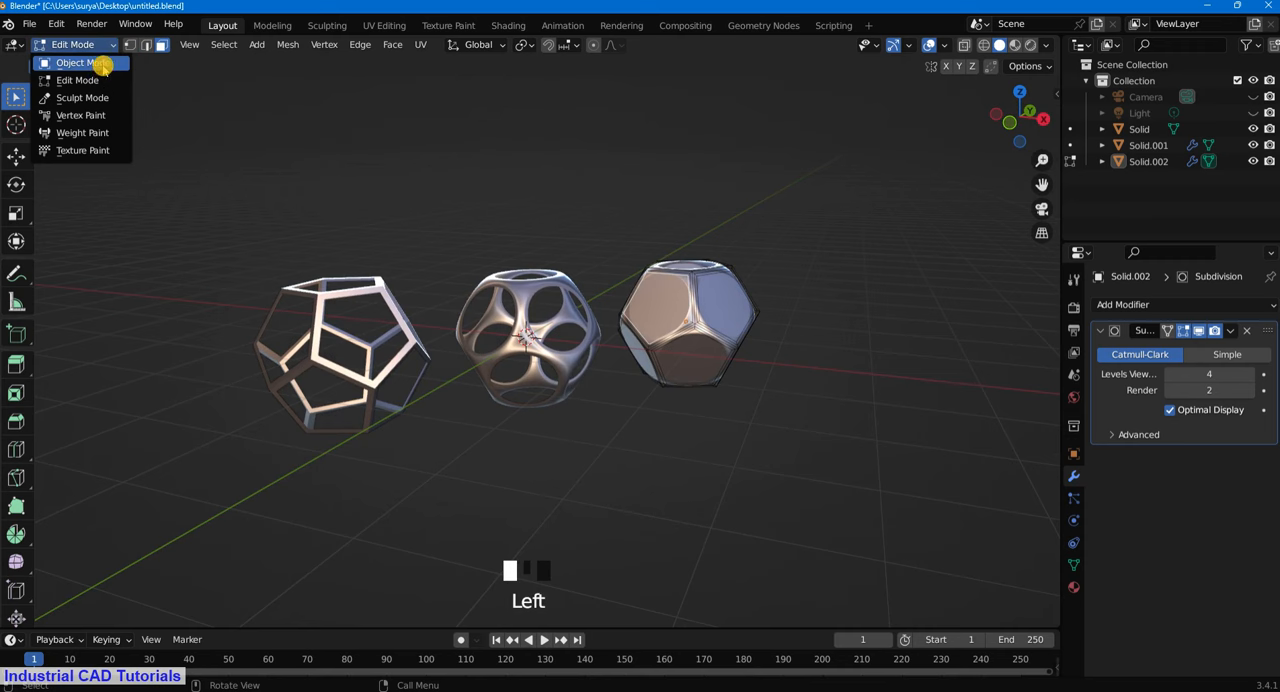
{"action": "left_click", "coordinate": [94, 61]}
{"action": "scroll", "coordinate": [811, 318], "scroll_direction": "down", "scroll_amount": 3}
{"action": "key", "text": "KP_0"}
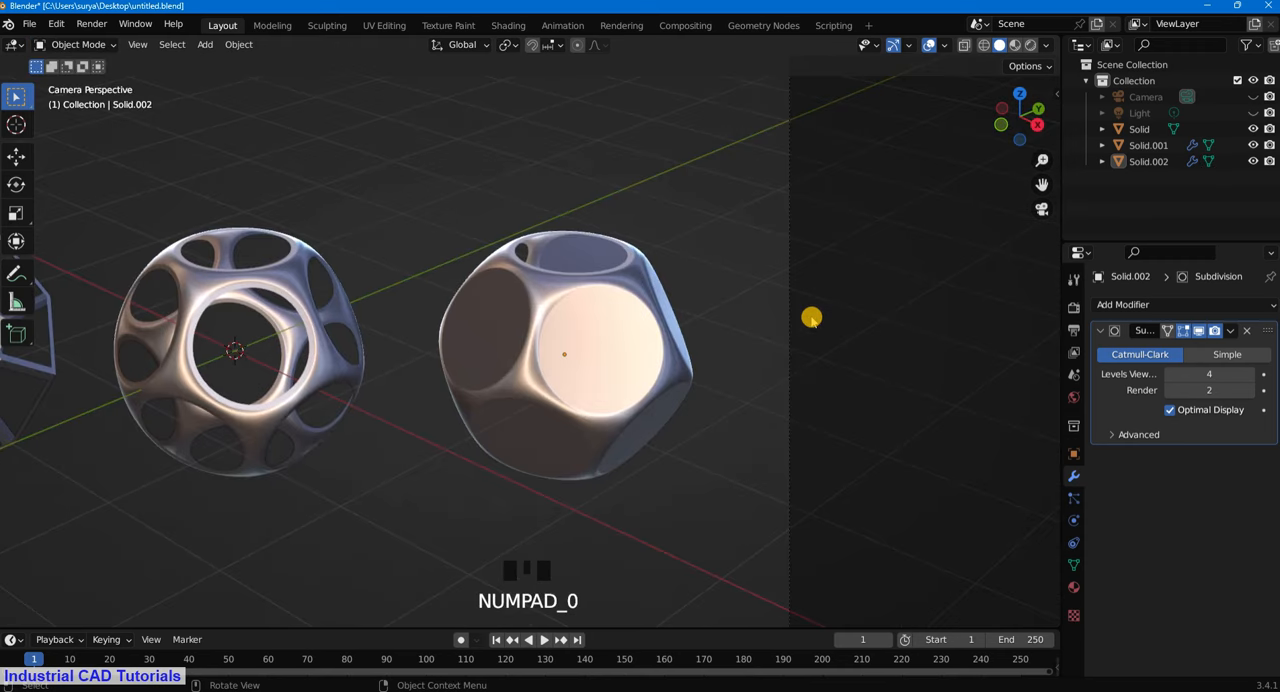
{"action": "scroll", "coordinate": [811, 318], "scroll_direction": "down", "scroll_amount": 4}
{"action": "scroll", "coordinate": [558, 297], "scroll_direction": "up", "scroll_amount": 2}
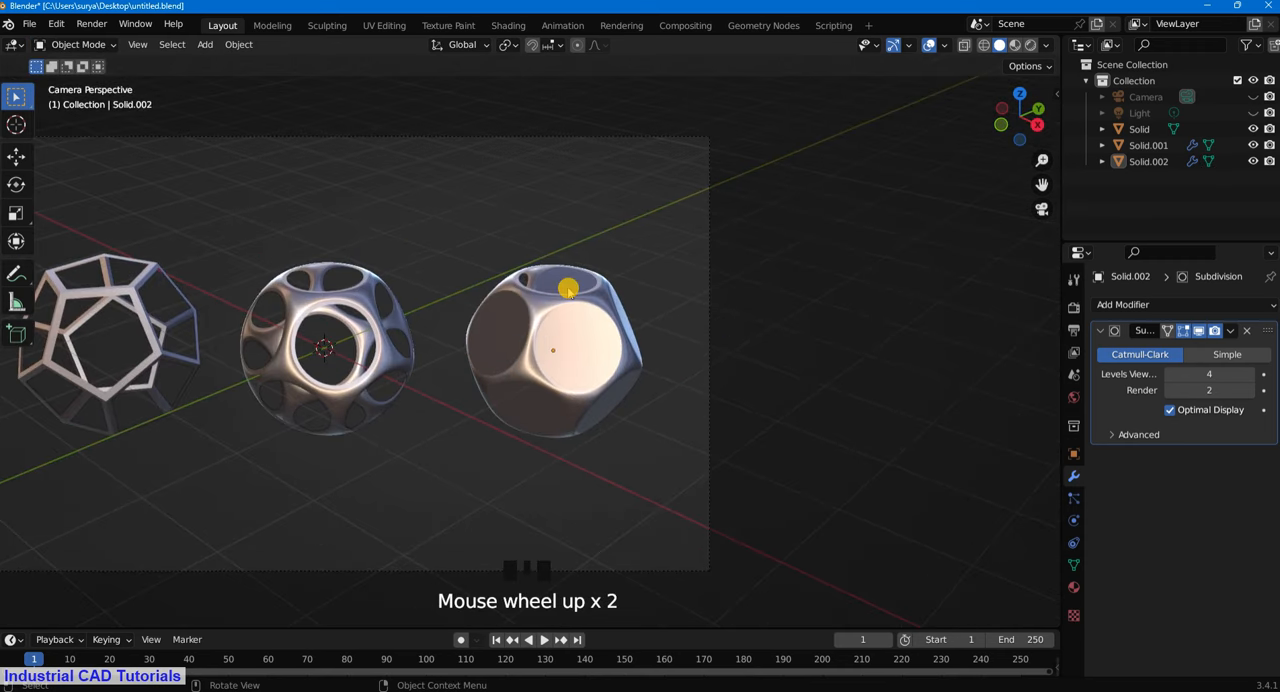
{"action": "scroll", "coordinate": [567, 289], "scroll_direction": "down", "scroll_amount": 3}
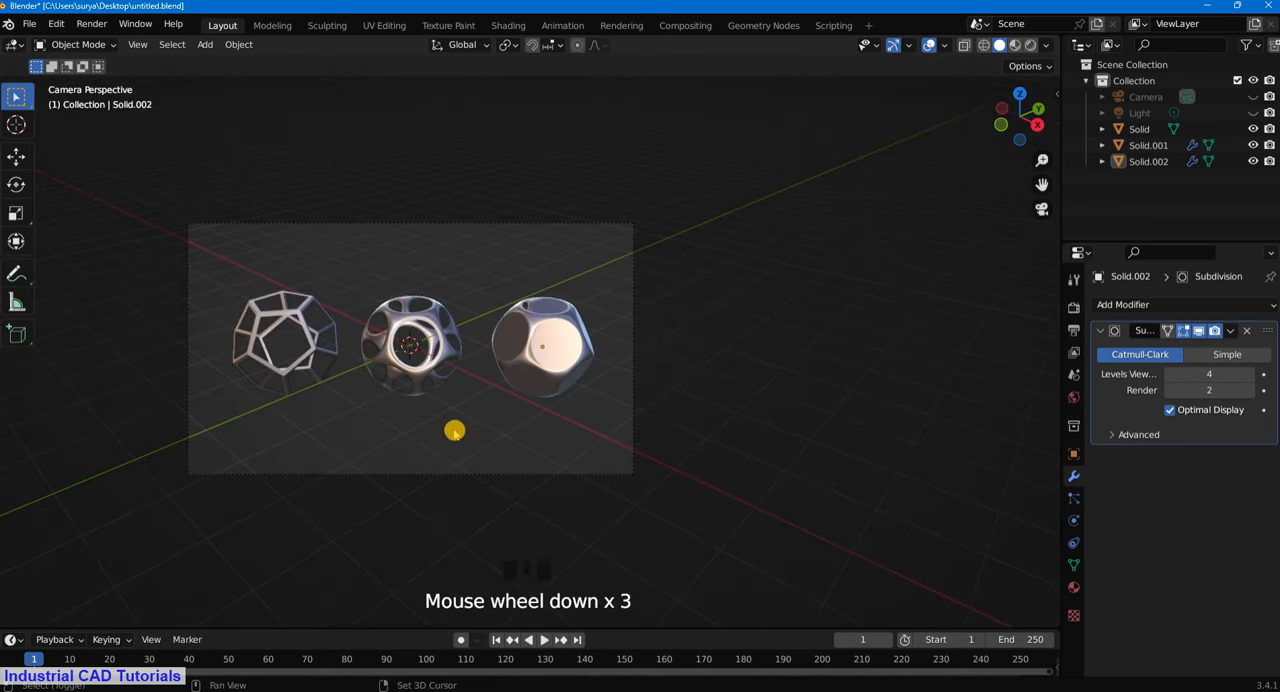
{"action": "middle_click_drag", "start_coordinate": [454, 430], "coordinate": [629, 437], "text": "shift"}
{"action": "scroll", "coordinate": [843, 323], "scroll_direction": "up", "scroll_amount": 1}
- Reopen the filled copy in Edit Mode with edge selection and fill its top opening with a face
{"action": "left_click", "coordinate": [843, 323]}
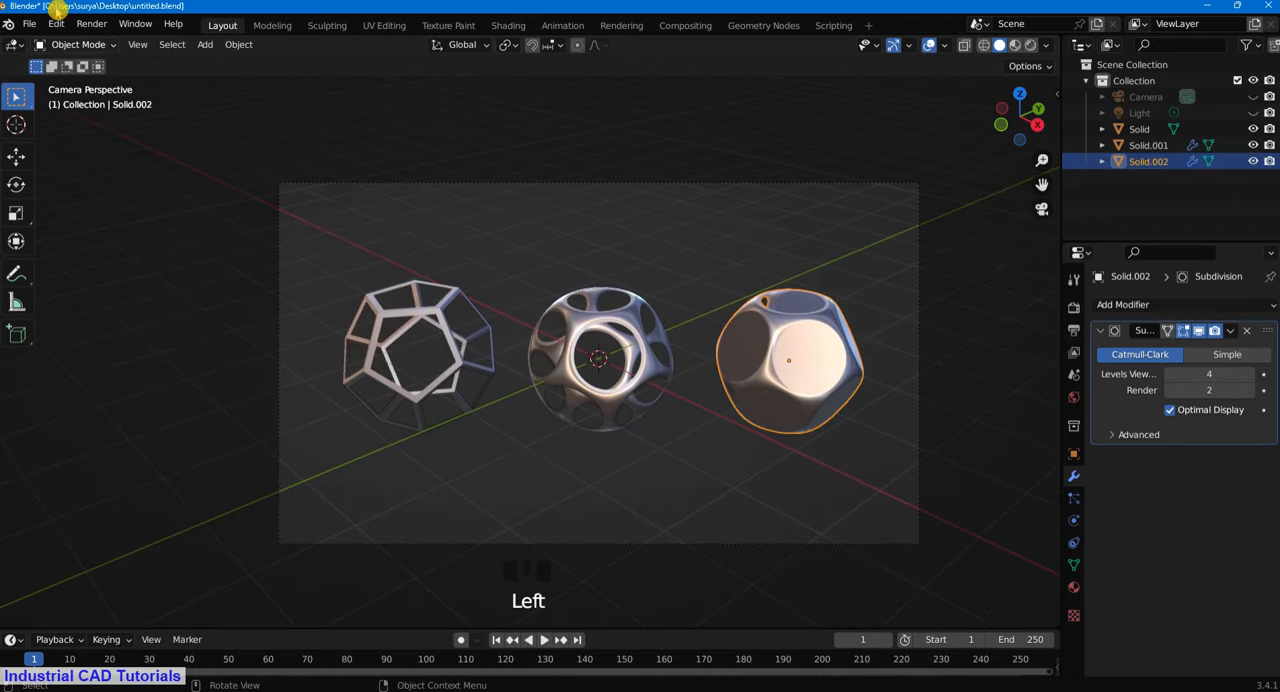
{"action": "left_click", "coordinate": [103, 43]}
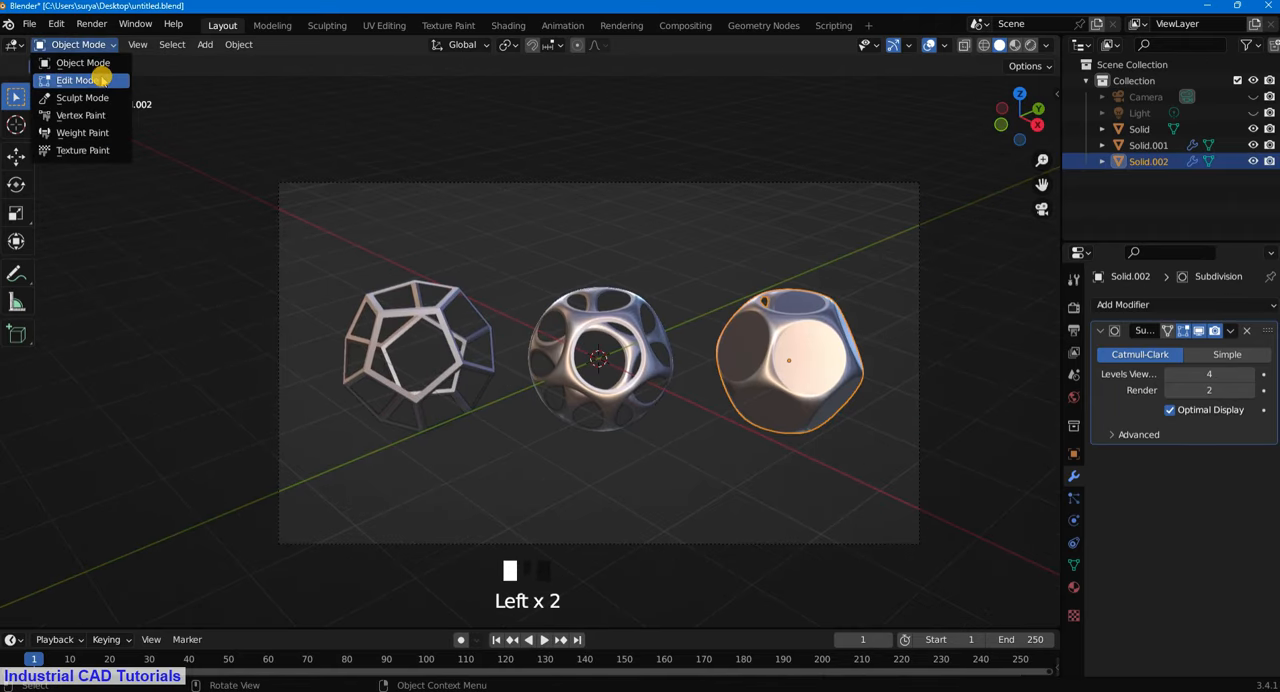
{"action": "left_click", "coordinate": [86, 77]}
{"action": "middle_click_drag", "start_coordinate": [837, 260], "coordinate": [821, 318]}
{"action": "scroll", "coordinate": [733, 320], "scroll_direction": "up", "scroll_amount": 2}
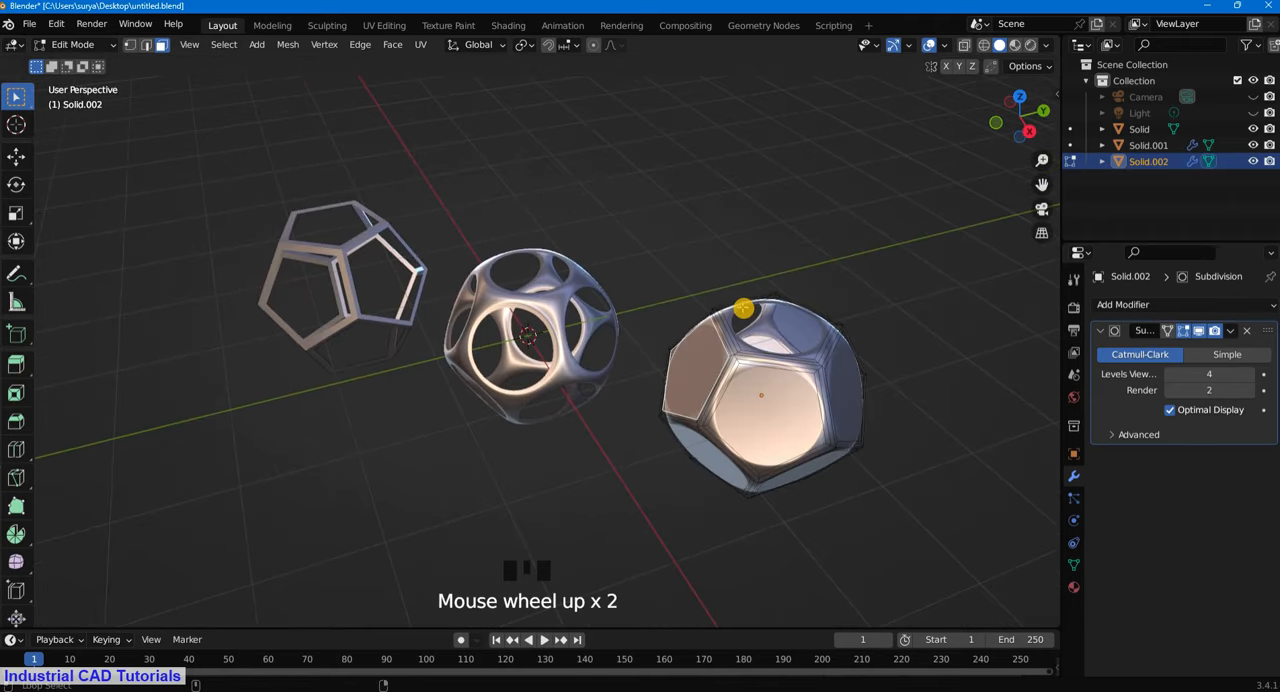
{"action": "left_click", "coordinate": [730, 315], "text": "alt+shift"}
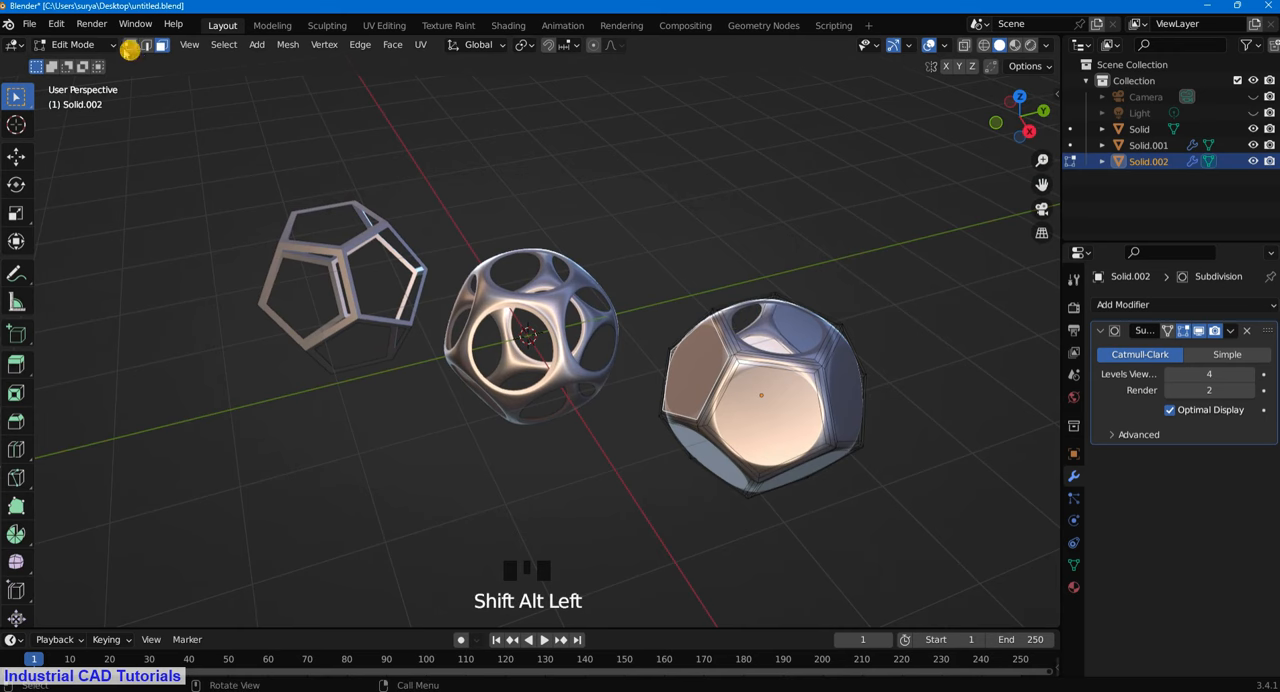
{"action": "left_click", "coordinate": [150, 47]}
{"action": "left_click", "coordinate": [735, 310], "text": "alt+shift"}
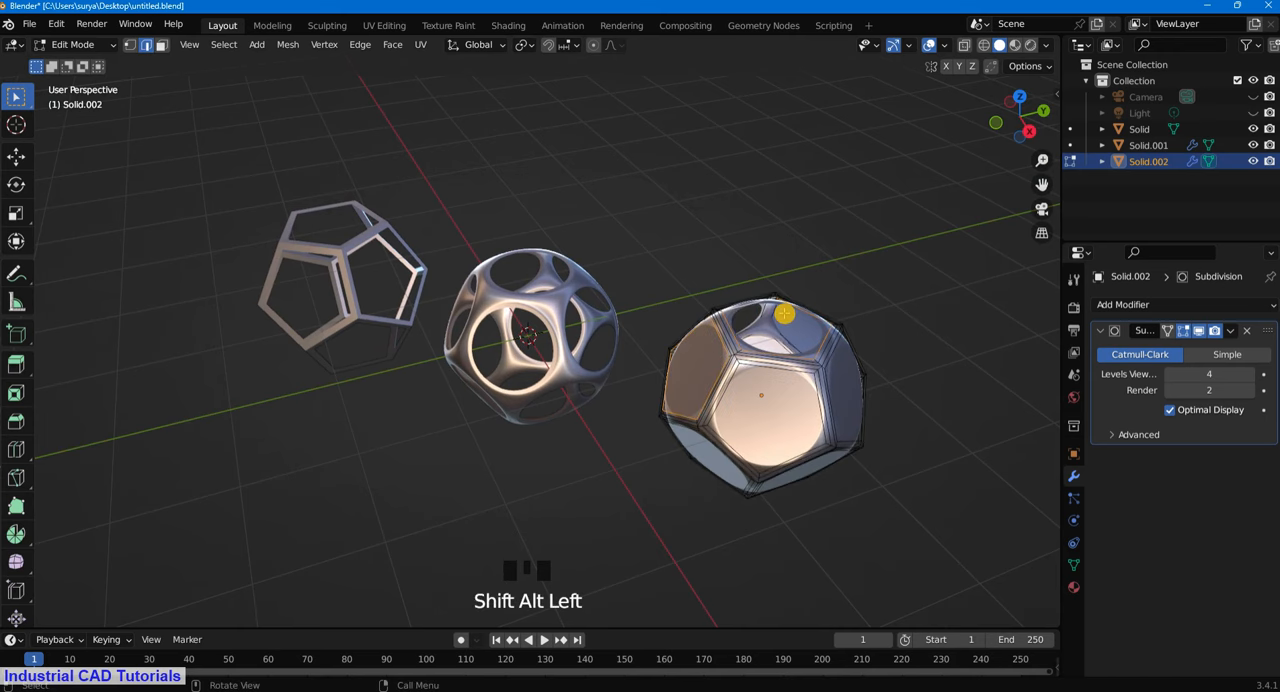
{"action": "left_click", "coordinate": [857, 223]}
{"action": "middle_click_drag", "start_coordinate": [857, 223], "coordinate": [891, 397]}
- Restore the camera view and return the filled copy to Object Mode
{"action": "key", "text": "KP_0"}
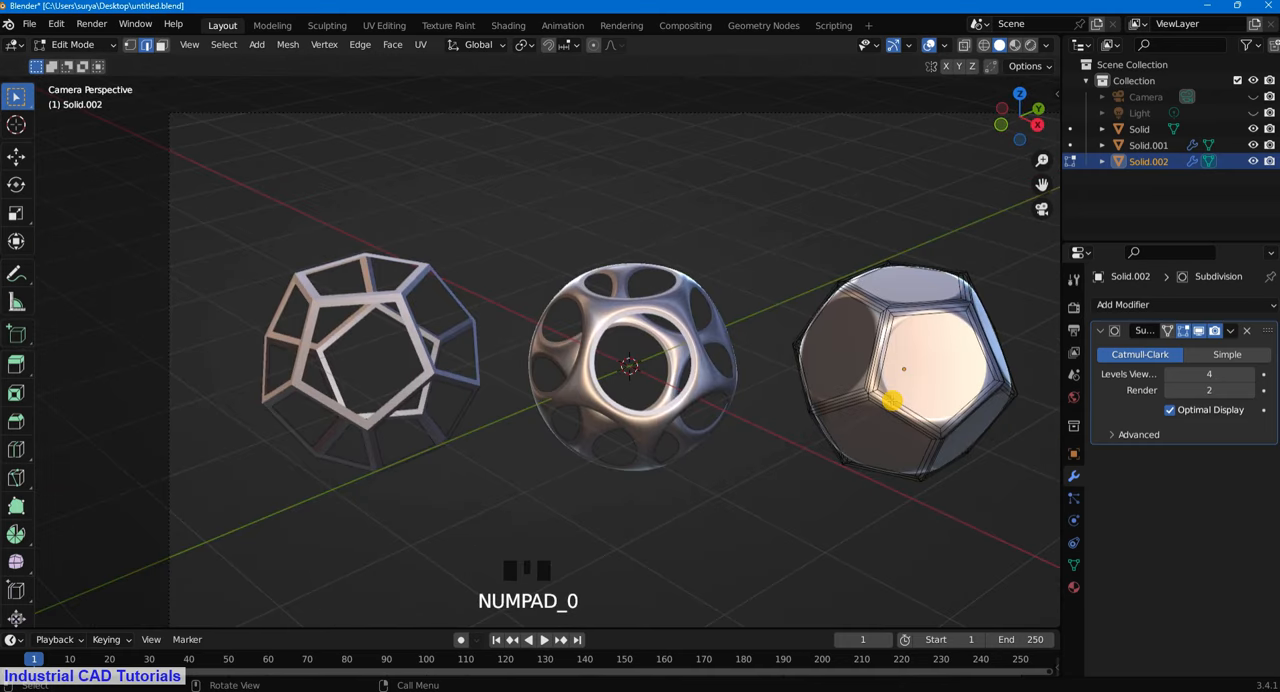
{"action": "scroll", "coordinate": [891, 400], "scroll_direction": "down", "scroll_amount": 2}
{"action": "left_click", "coordinate": [64, 47]}
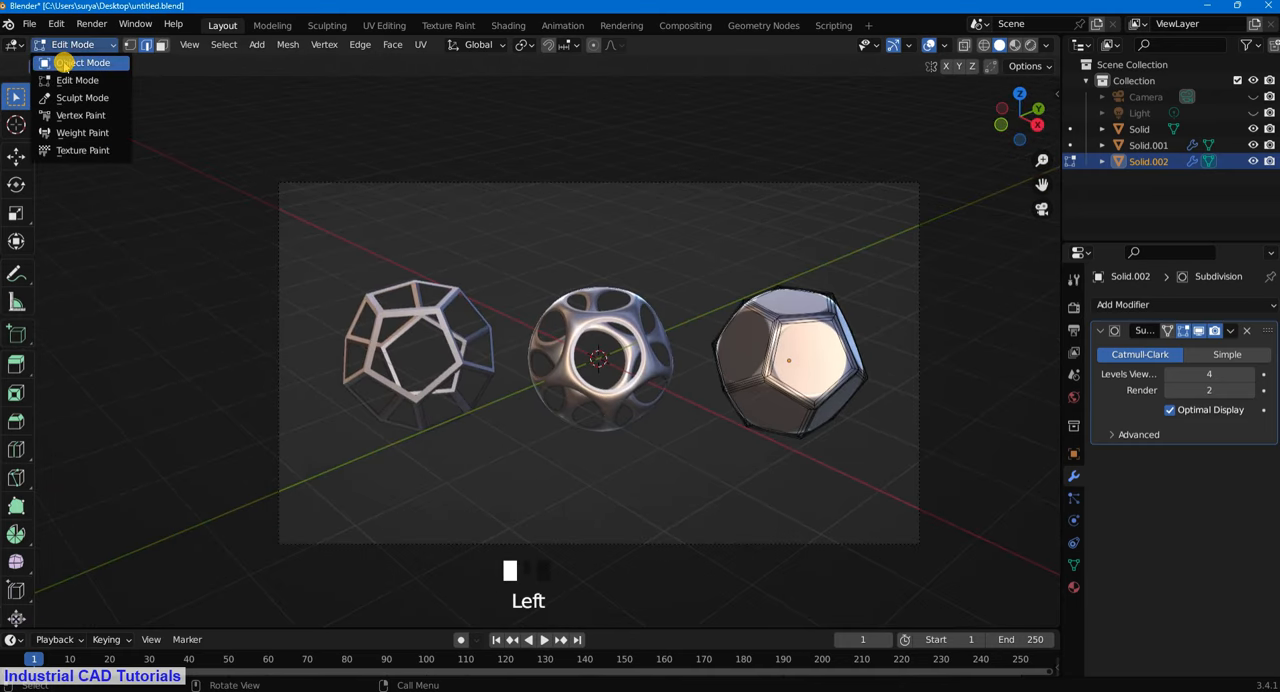
{"action": "left_click", "coordinate": [62, 63]}
{"action": "left_click", "coordinate": [760, 137]}
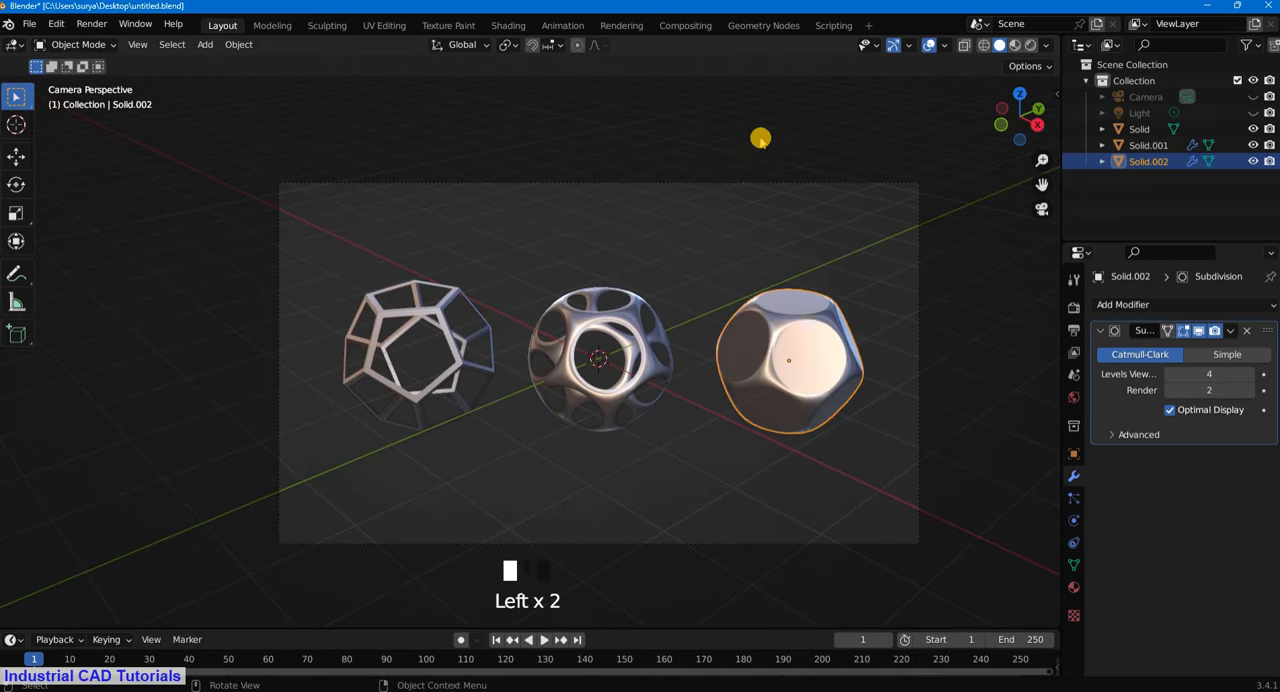
- Hide the viewport overlays to show the three dodecahedron shapes without grid, outlines or axes
{"action": "scroll", "coordinate": [743, 377], "scroll_direction": "up", "scroll_amount": 3}
{"action": "left_click", "coordinate": [846, 362]}
{"action": "left_click", "coordinate": [933, 387]}
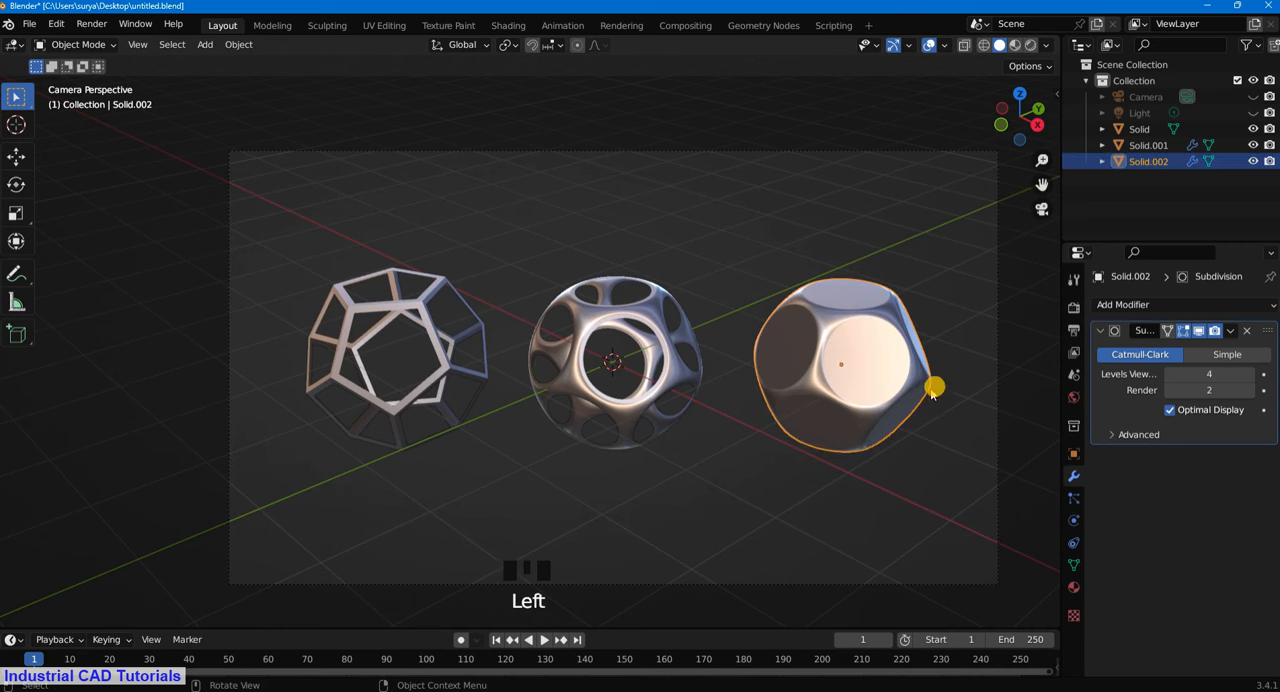
{"action": "left_click", "coordinate": [929, 45]}
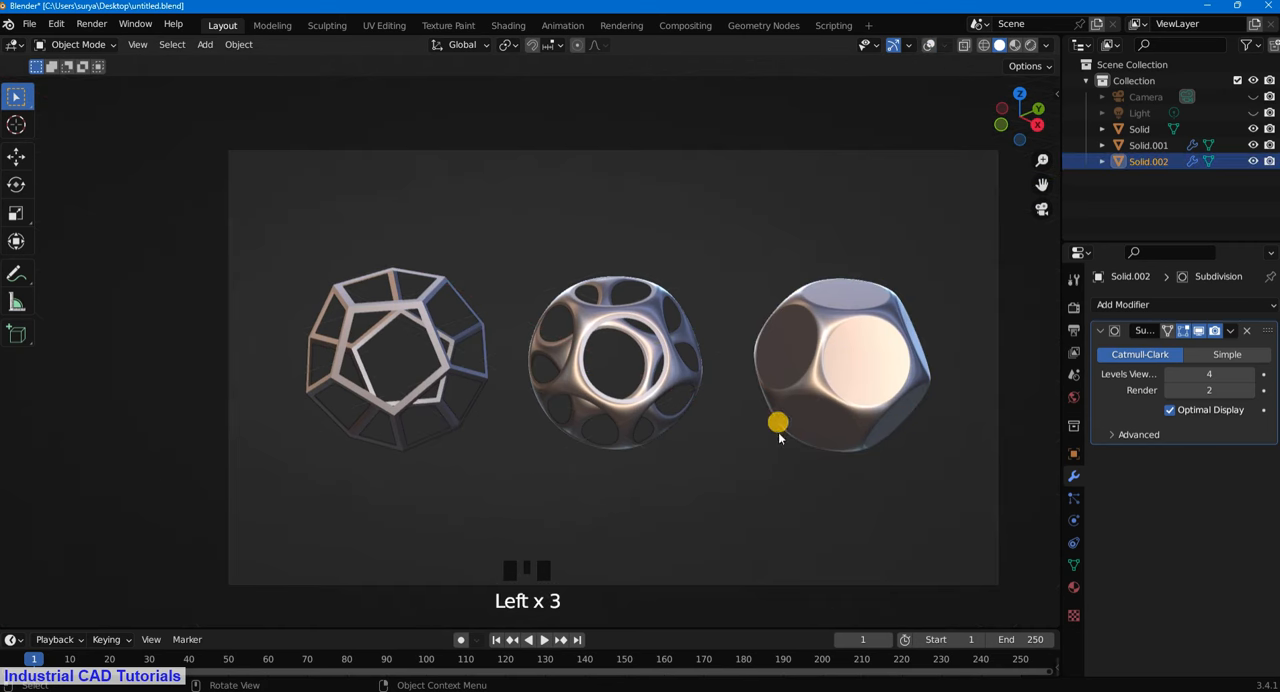
{"action": "scroll", "coordinate": [779, 437], "scroll_direction": "down", "scroll_amount": 1}
- Move the plain frame outward, then shift the smoothed frame toward it by about -0.28 m in X and -0.34 m in Y
{"action": "left_click", "coordinate": [560, 400]}
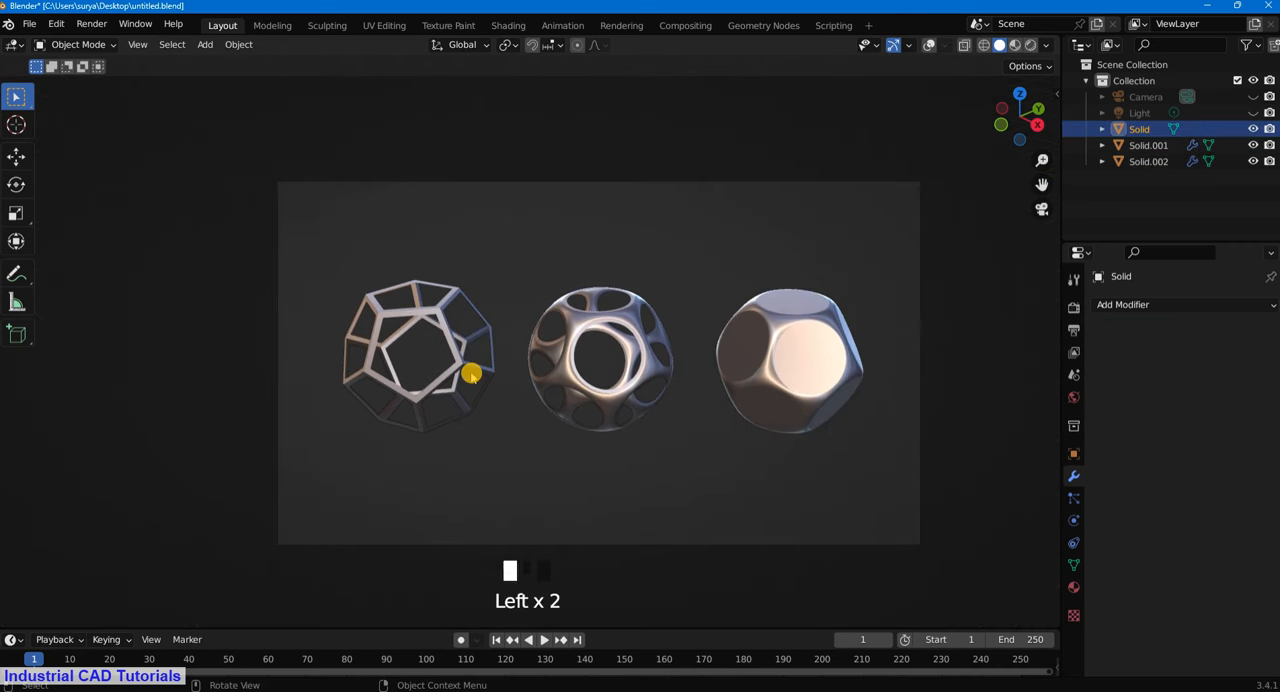
{"action": "key", "text": "g"}
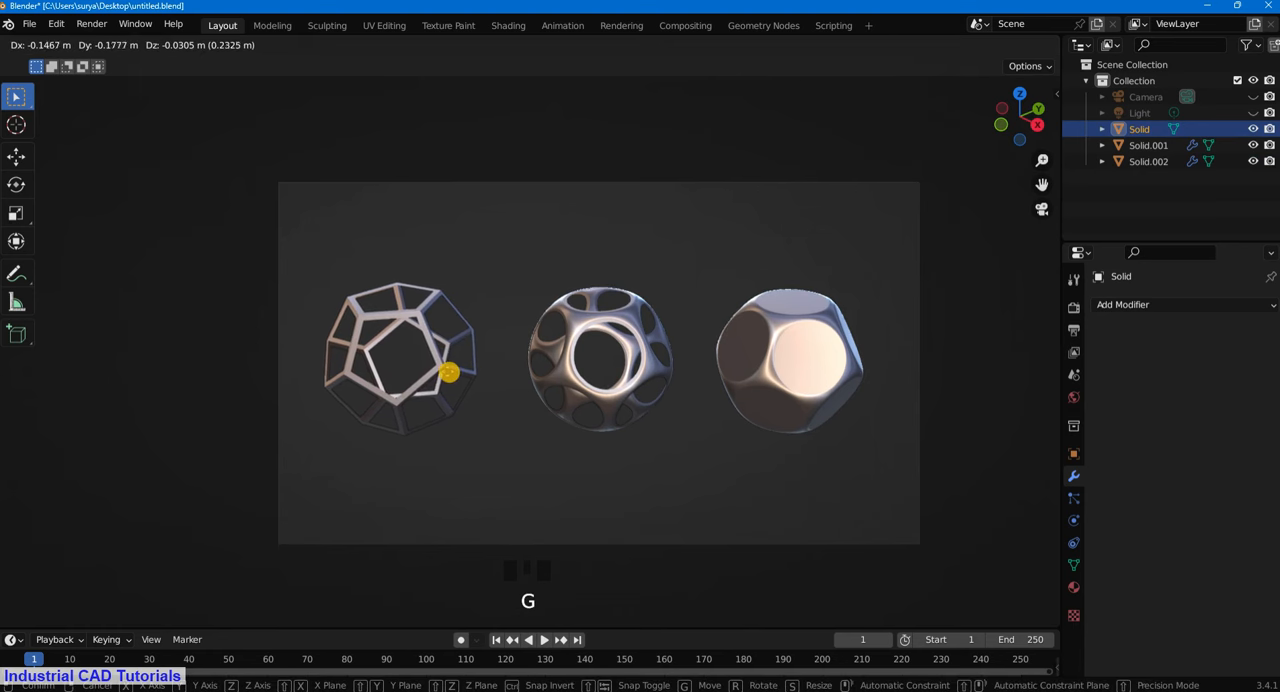
{"action": "left_click", "coordinate": [437, 372]}
{"action": "left_click", "coordinate": [614, 389]}
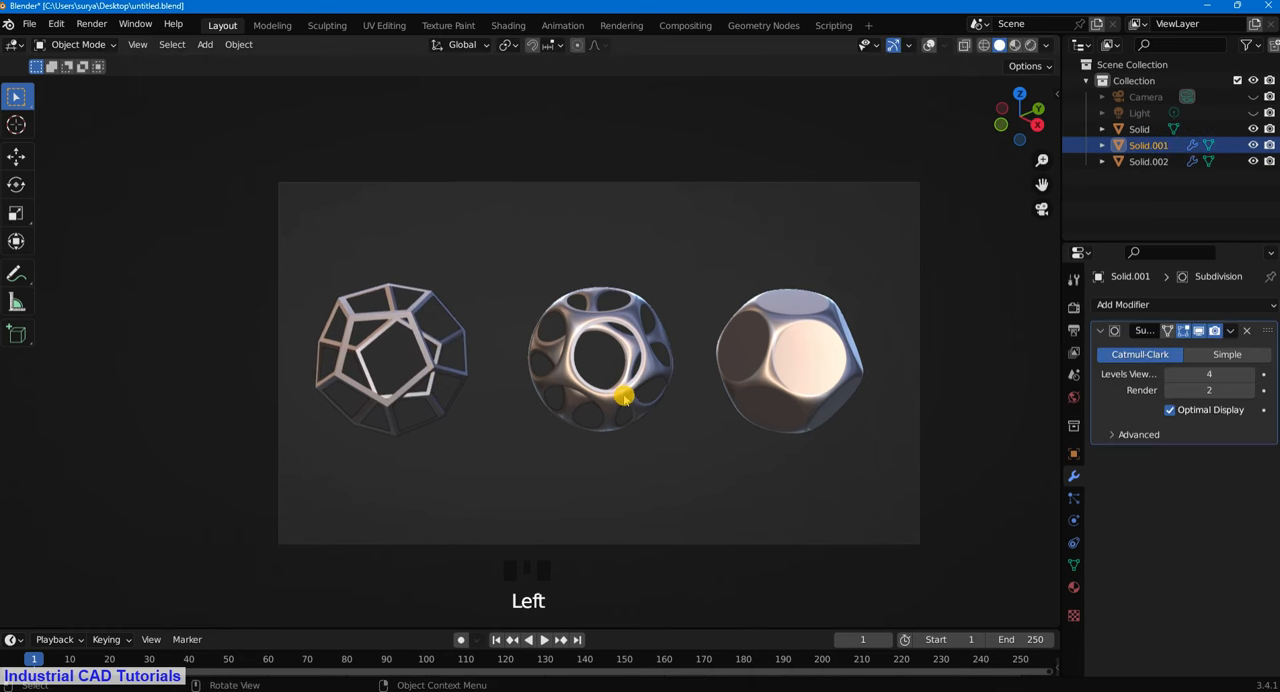
{"action": "key", "text": "g"}
{"action": "left_click", "coordinate": [640, 392]}
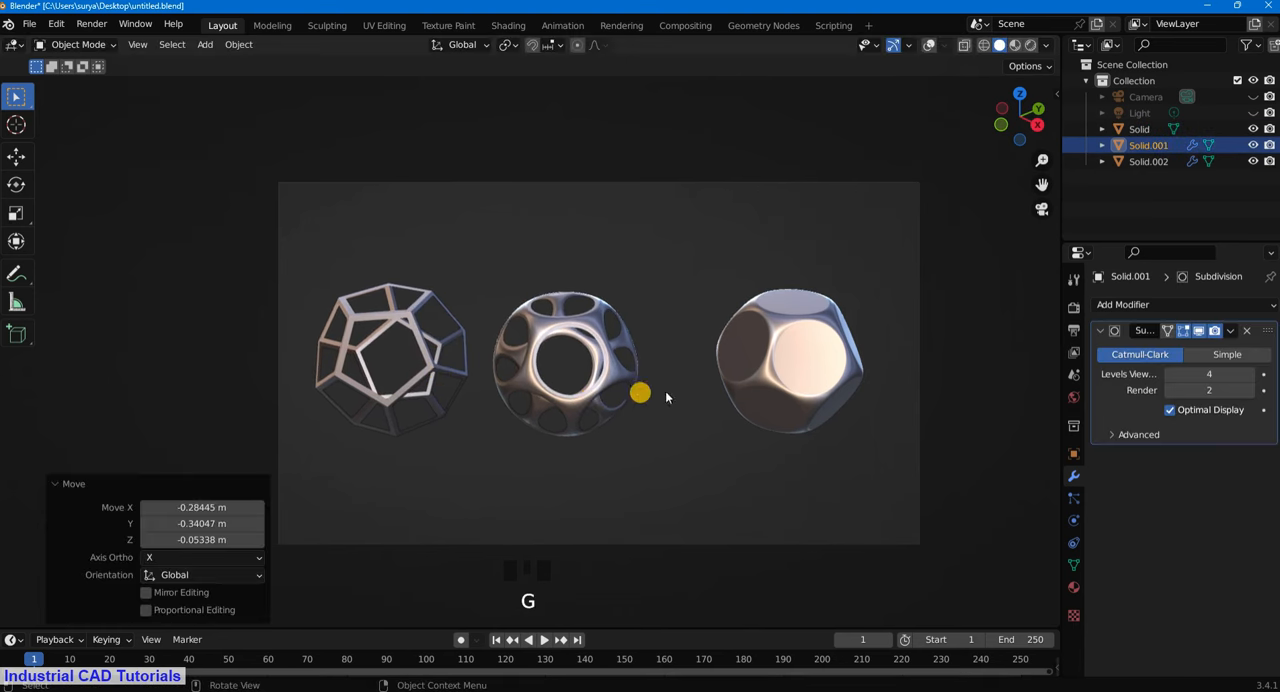
- Move the filled copy toward the smoothed frame by about -0.51 m in X and -0.53 m in Y, and rotate it about -2.86°
{"action": "left_click", "coordinate": [750, 368]}
{"action": "left_click", "coordinate": [777, 382]}
{"action": "key", "text": "g"}
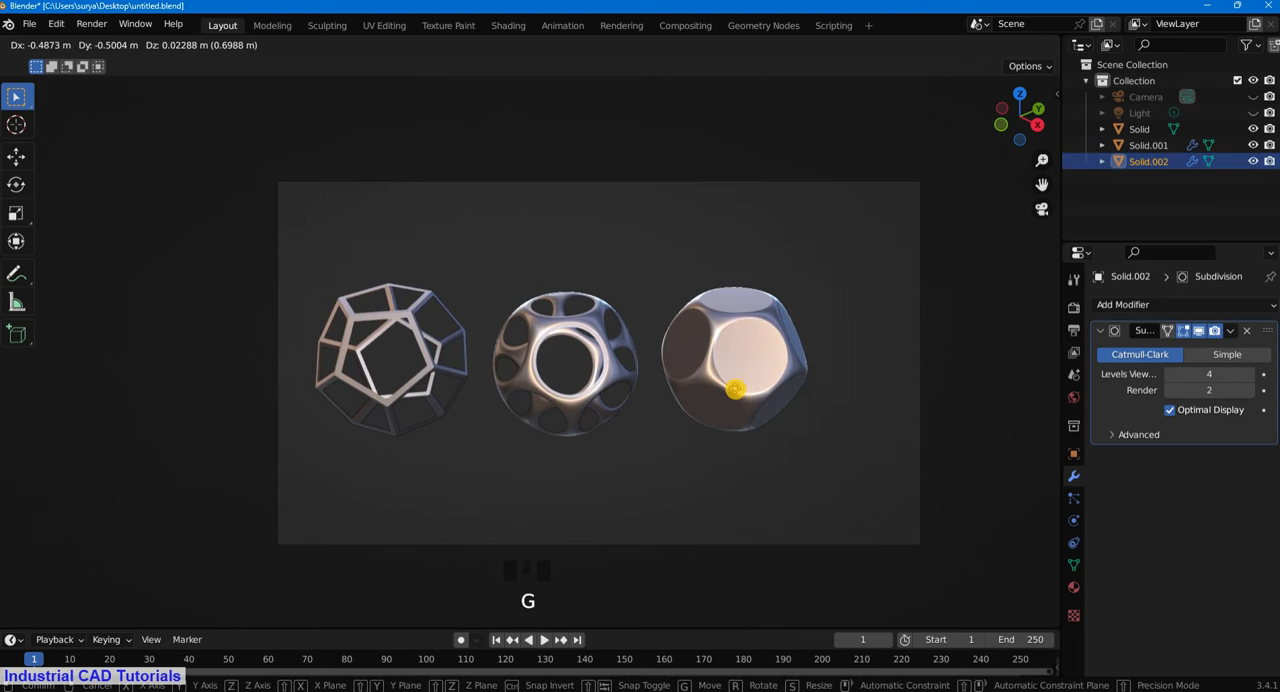
{"action": "left_click", "coordinate": [736, 388]}
{"action": "key", "text": "r"}
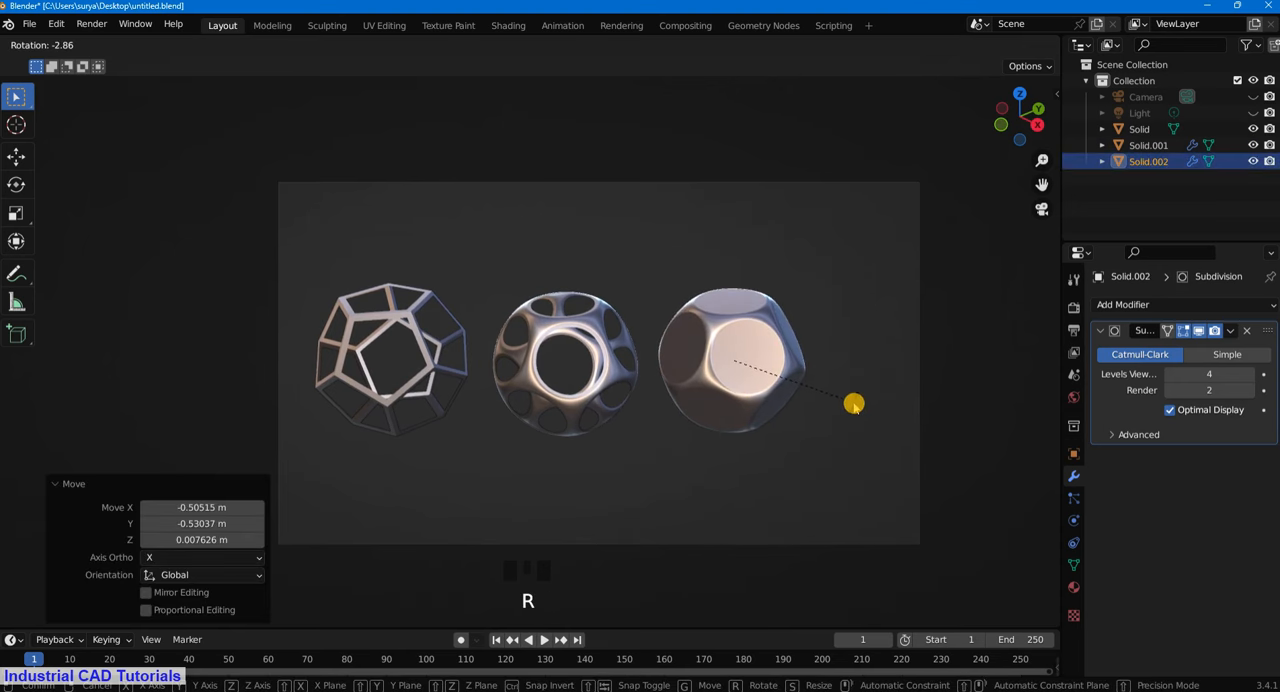
{"action": "left_click", "coordinate": [853, 403]}
- Scale all three shapes together to 0.883 and move them about -0.31 m in X and -0.38 m in Y within the camera frame
{"action": "scroll", "coordinate": [815, 405], "scroll_direction": "down", "scroll_amount": 2}
{"action": "left_click_drag", "start_coordinate": [776, 418], "coordinate": [402, 302]}
{"action": "key", "text": "s"}
{"action": "left_click", "coordinate": [692, 435]}
{"action": "scroll", "coordinate": [682, 422], "scroll_direction": "up", "scroll_amount": 1}
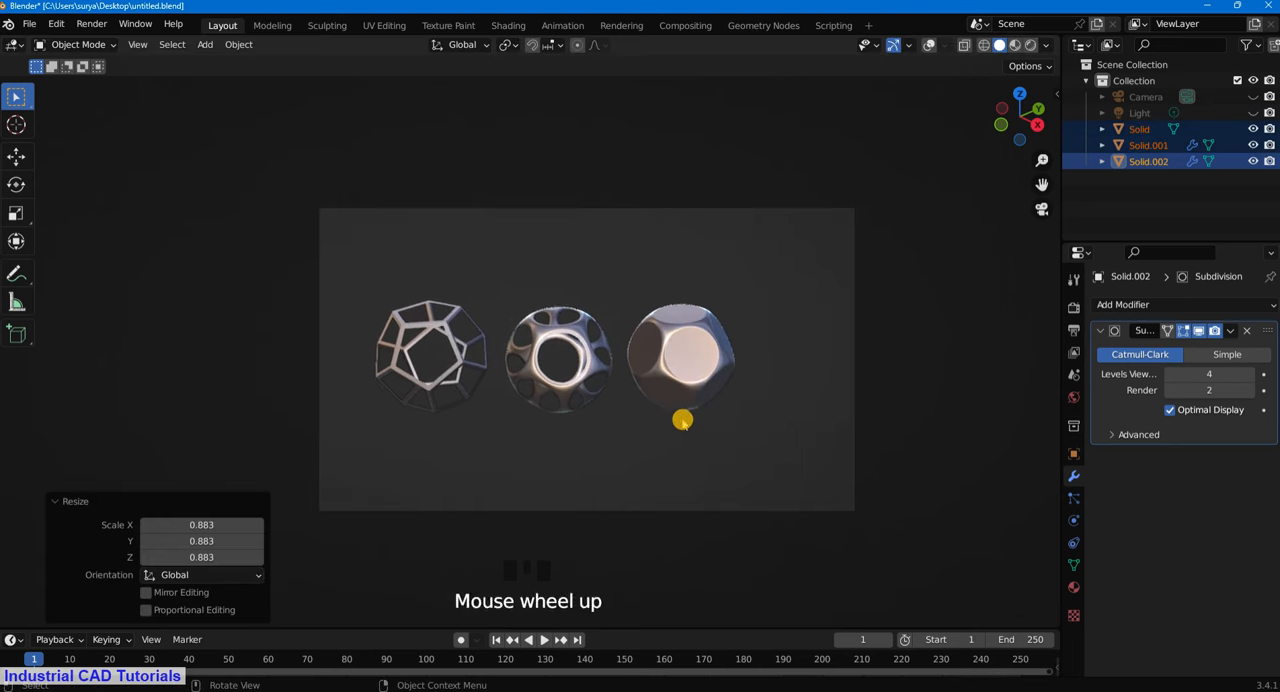
{"action": "key", "text": "g"}
{"action": "left_click", "coordinate": [720, 404]}
{"action": "scroll", "coordinate": [680, 373], "scroll_direction": "up", "scroll_amount": 1}
- Duplicate the filled copy and place the duplicate about 1.29 m in X and 1.37 m in Y from it
{"action": "left_click", "coordinate": [692, 380]}
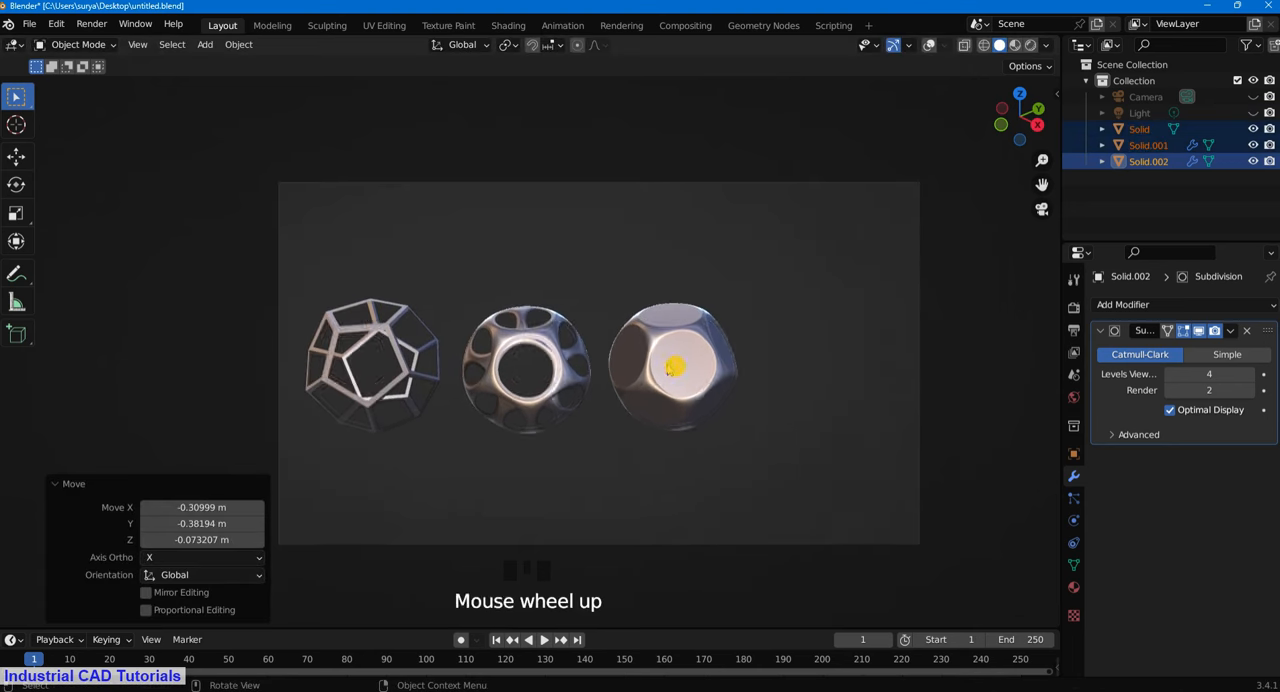
{"action": "key", "text": "shift+d"}
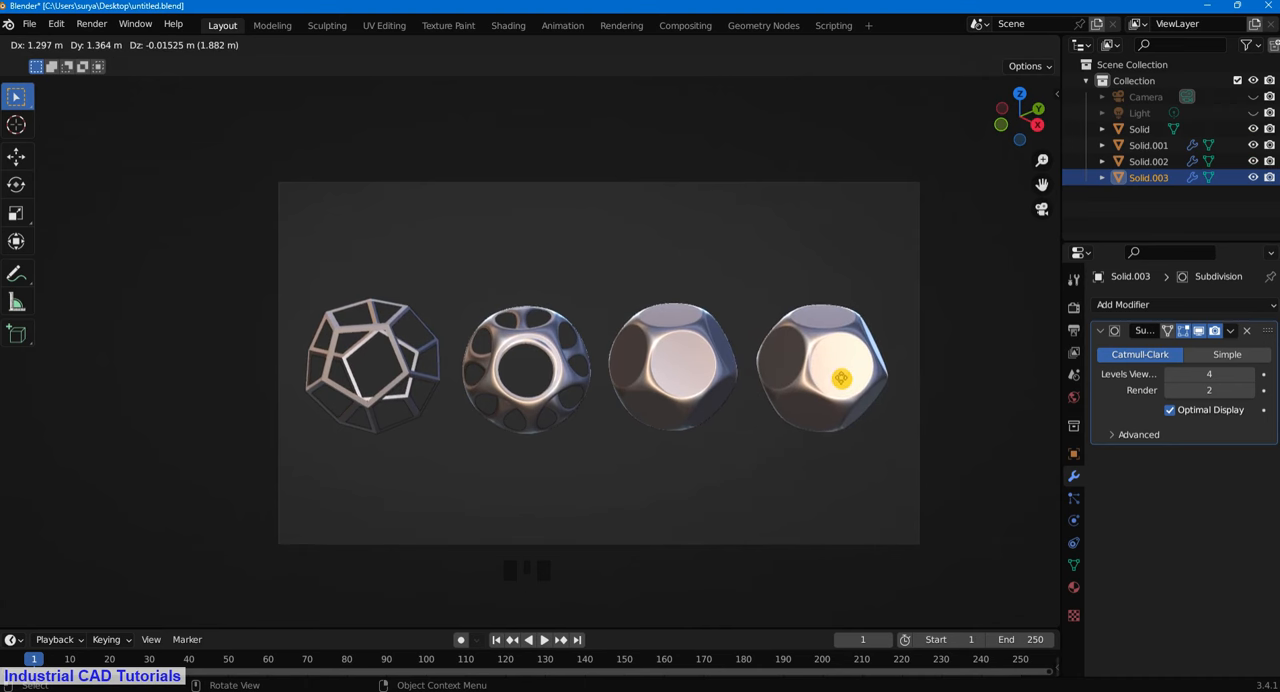
{"action": "left_click", "coordinate": [842, 377]}
{"action": "scroll", "coordinate": [948, 313], "scroll_direction": "up", "scroll_amount": 1}
{"action": "scroll", "coordinate": [1002, 230], "scroll_direction": "up", "scroll_amount": 1}
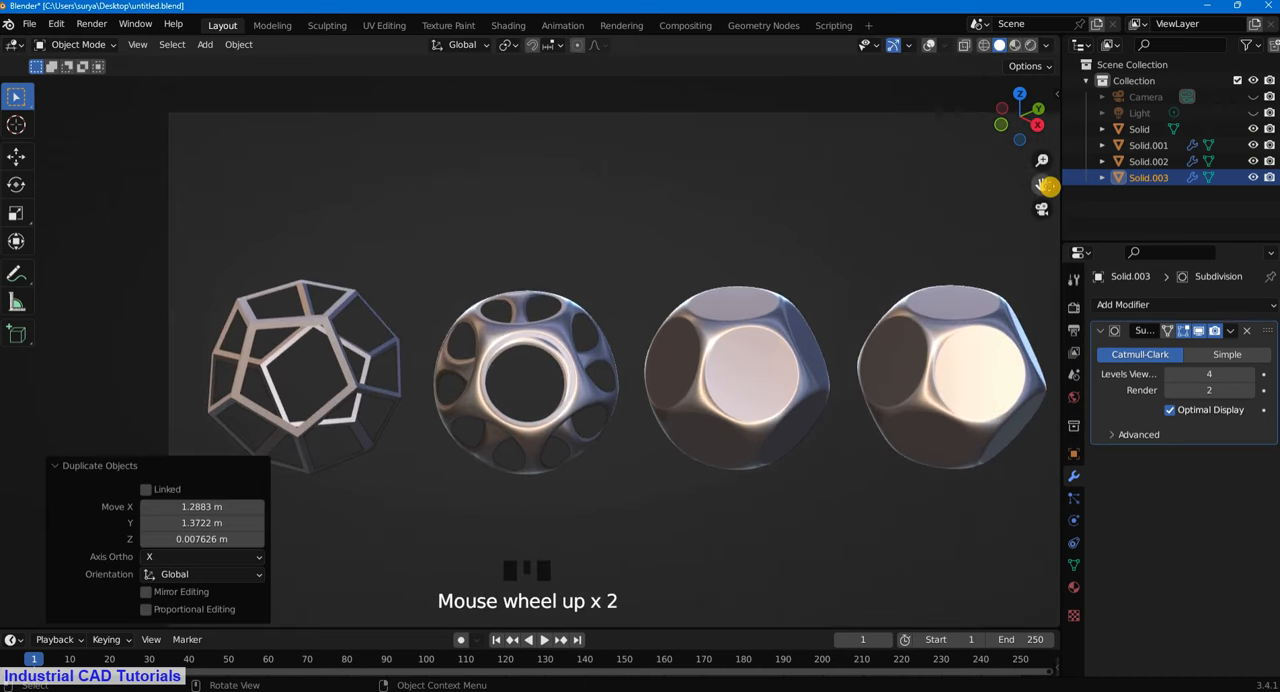
{"action": "left_click_drag", "start_coordinate": [1041, 184], "coordinate": [820, 163]}
{"action": "left_click", "coordinate": [923, 232]}
{"action": "left_click", "coordinate": [103, 44]}
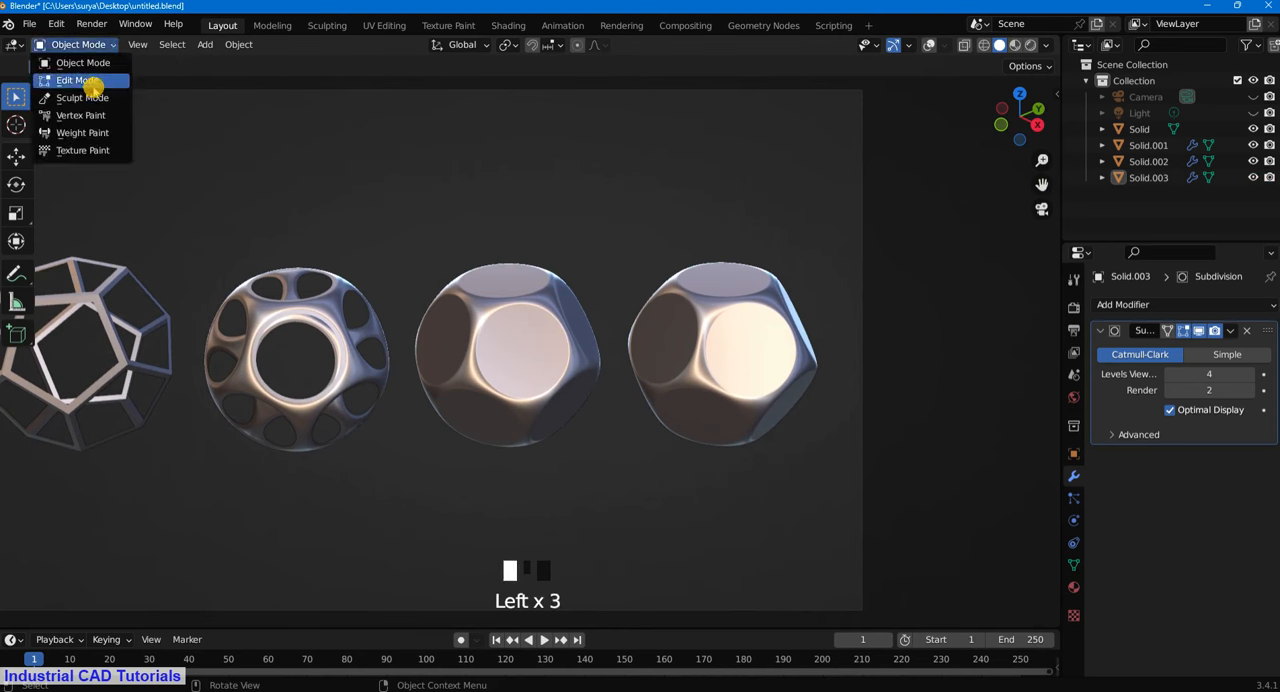
{"action": "left_click", "coordinate": [90, 80]}
{"action": "left_click", "coordinate": [103, 44]}
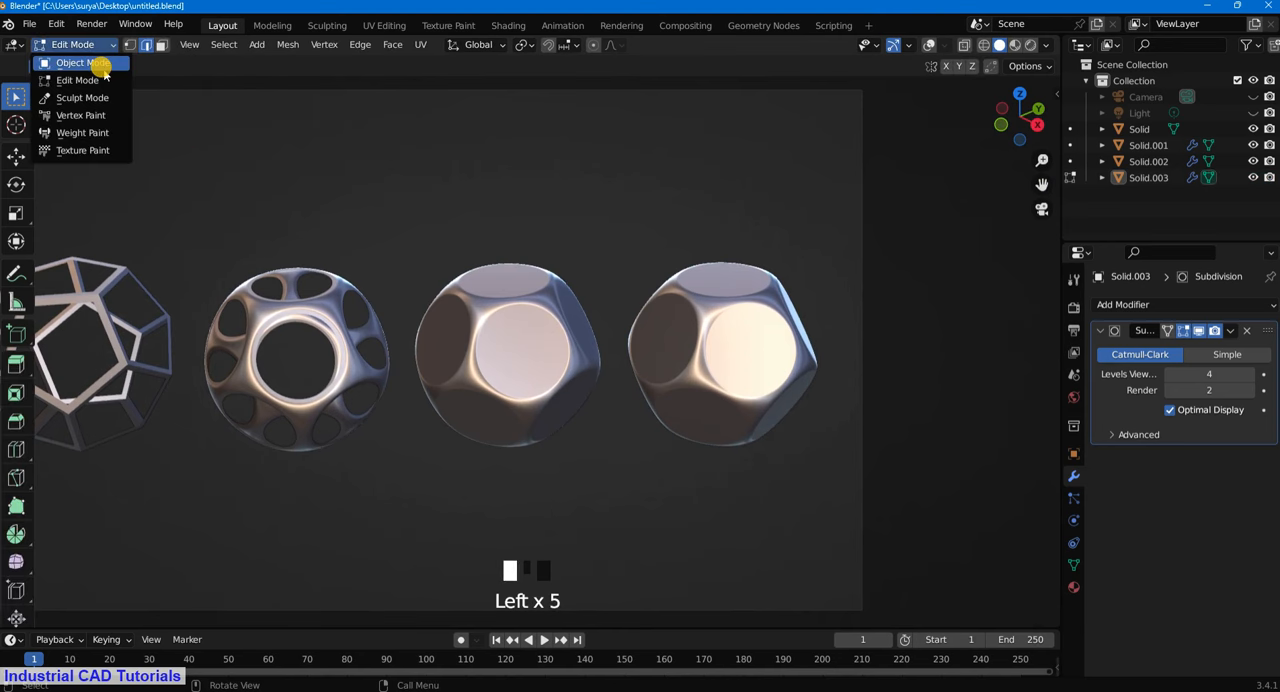
{"action": "left_click", "coordinate": [103, 65]}
- Show the viewport overlays again and open the new duplicate in Edit Mode with face selection
{"action": "left_click", "coordinate": [925, 45]}
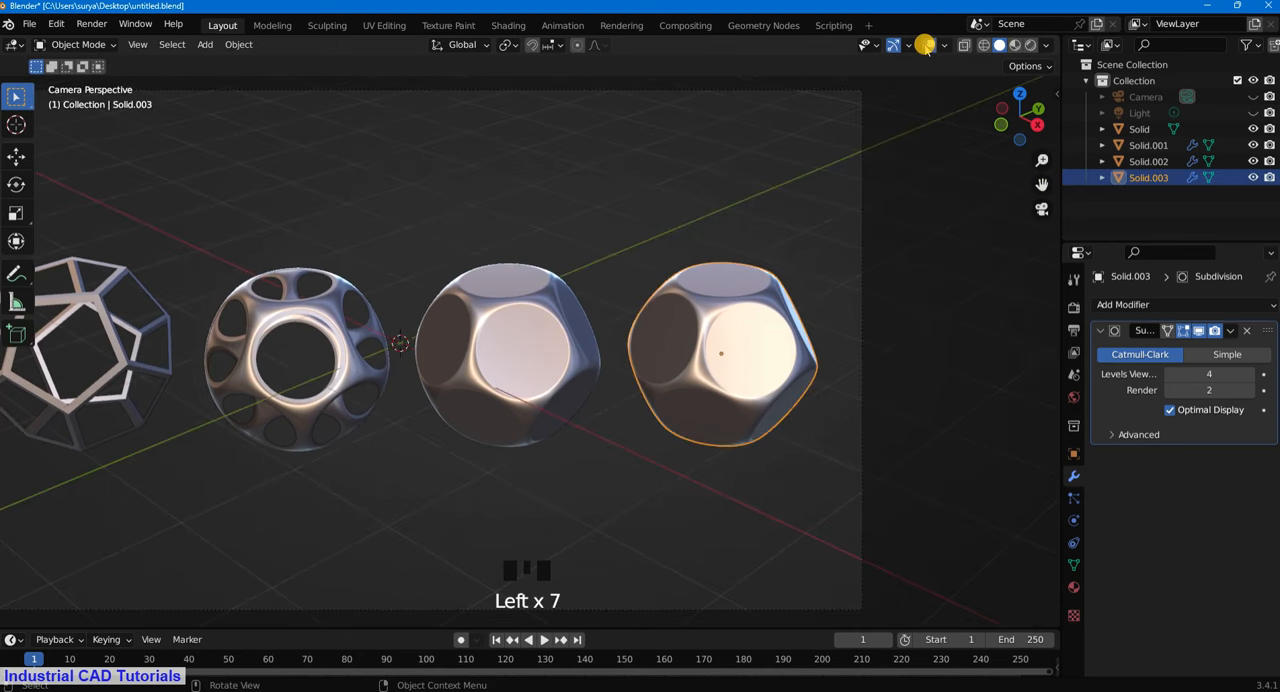
{"action": "left_click", "coordinate": [78, 44]}
{"action": "left_click", "coordinate": [80, 78]}
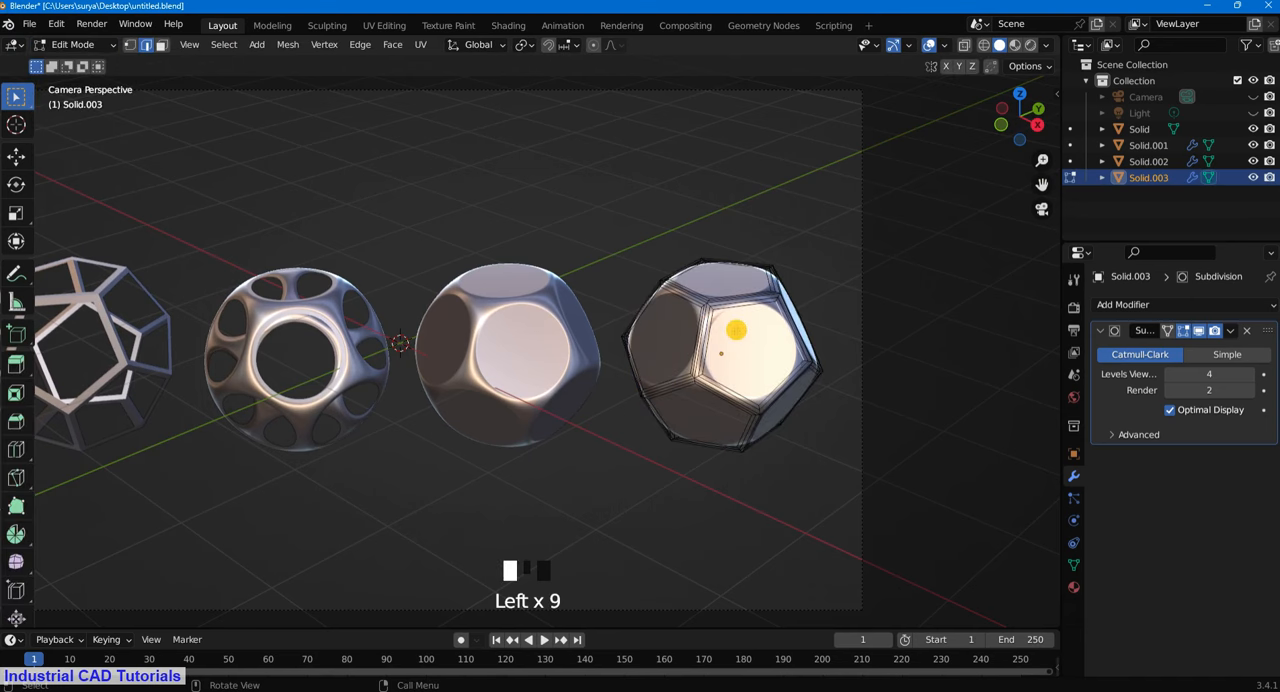
{"action": "left_click", "coordinate": [160, 45]}
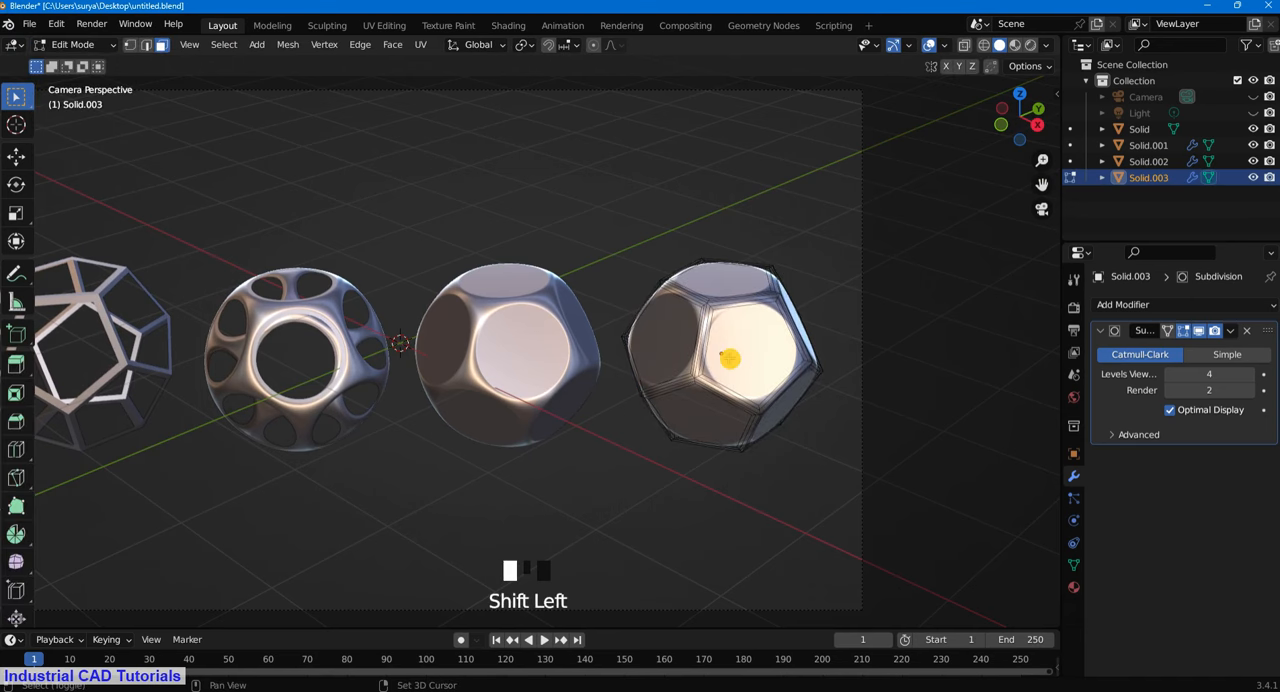
- Try to select the pentagonal faces all around the duplicate
{"action": "left_click", "coordinate": [662, 328], "text": "shift"}
{"action": "middle_click_drag", "start_coordinate": [739, 308], "coordinate": [719, 232]}
{"action": "left_click", "coordinate": [703, 287], "text": "shift"}
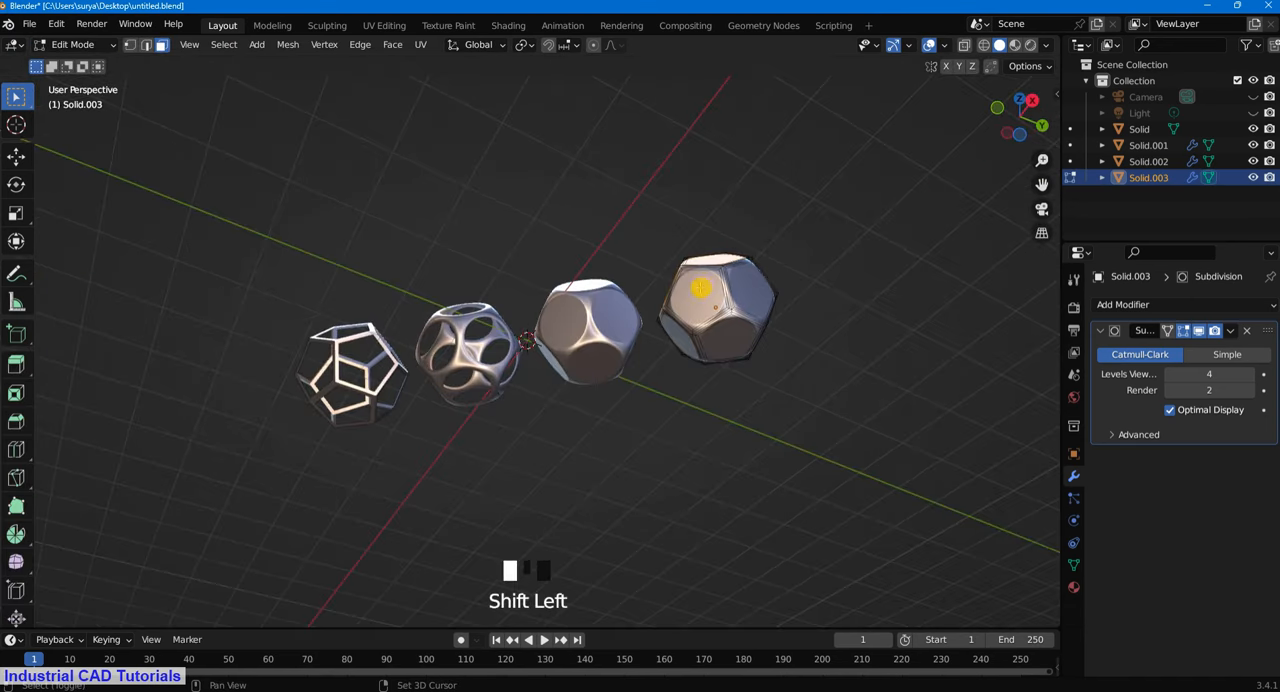
{"action": "left_click", "coordinate": [757, 284], "text": "shift"}
{"action": "left_click", "coordinate": [737, 339], "text": "shift"}
{"action": "left_click", "coordinate": [715, 348], "text": "shift"}
{"action": "middle_click_drag", "start_coordinate": [810, 330], "coordinate": [527, 390]}
{"action": "left_click", "coordinate": [397, 410], "text": "shift"}
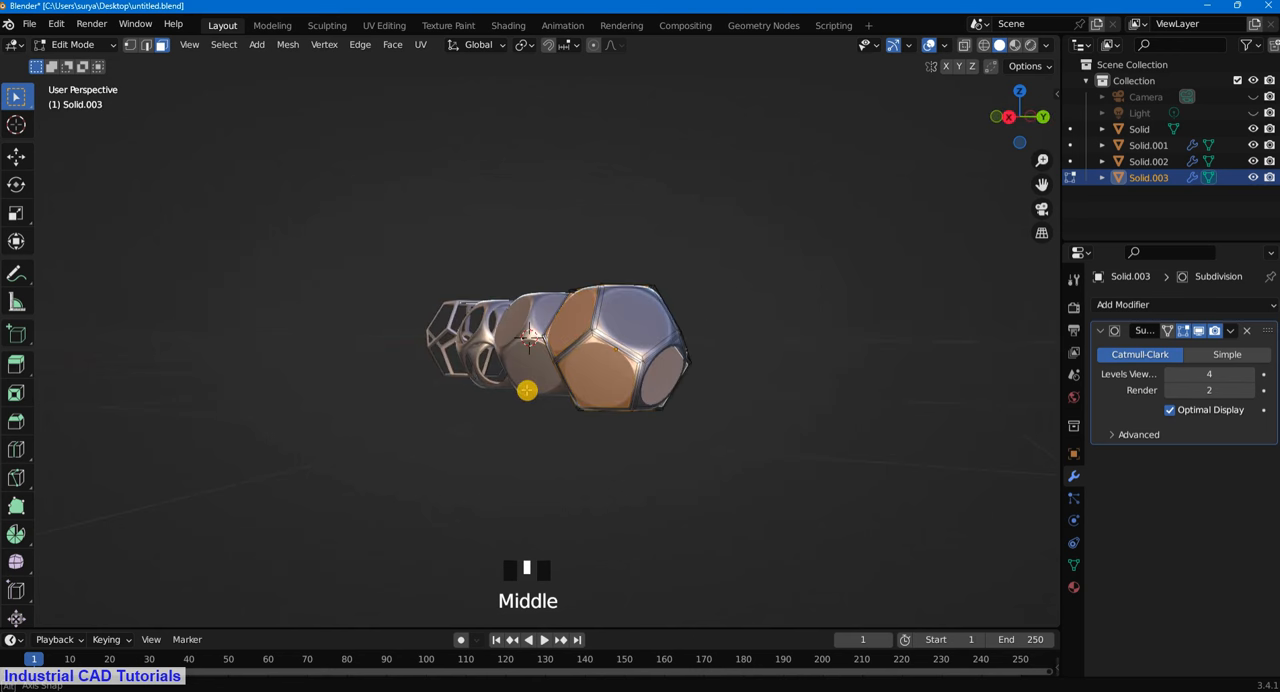
{"action": "middle_click_drag", "start_coordinate": [759, 301], "coordinate": [817, 275]}
{"action": "left_click", "coordinate": [846, 266]}
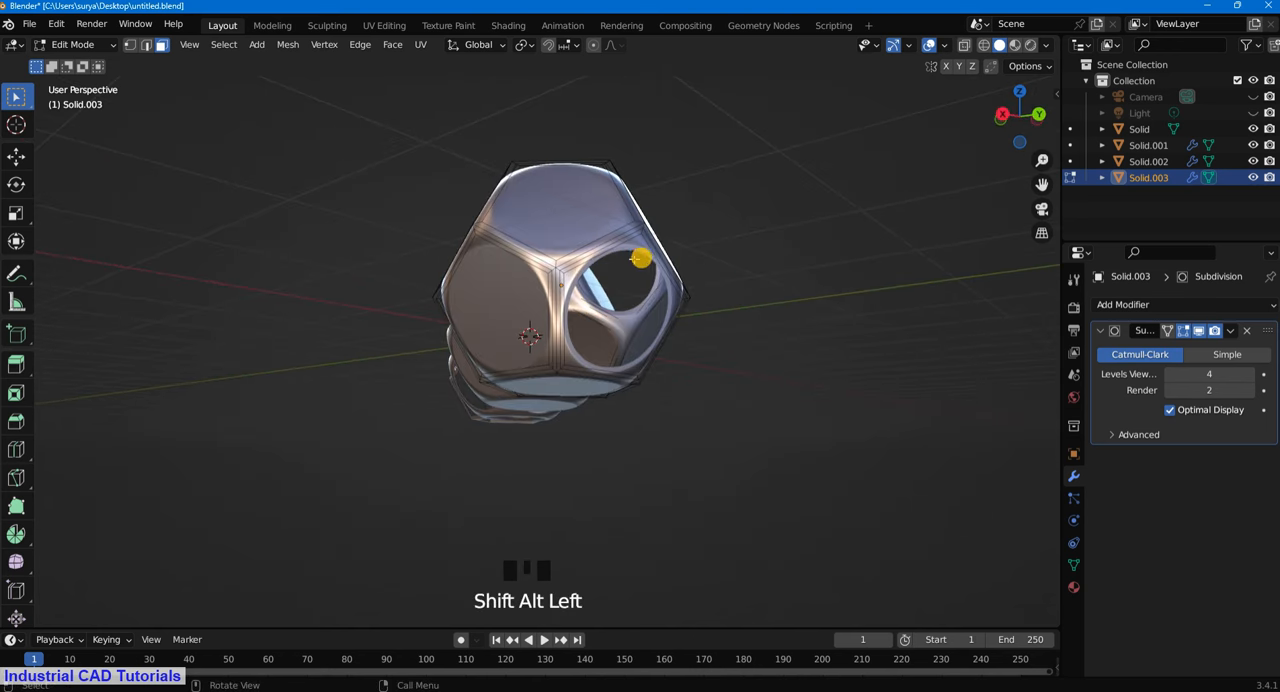
- Using edge selection, pick the border loop of the open pentagon at the duplicate's back and fill it with a face
{"action": "left_click", "coordinate": [147, 46]}
{"action": "left_click", "coordinate": [605, 253], "text": "alt+shift"}
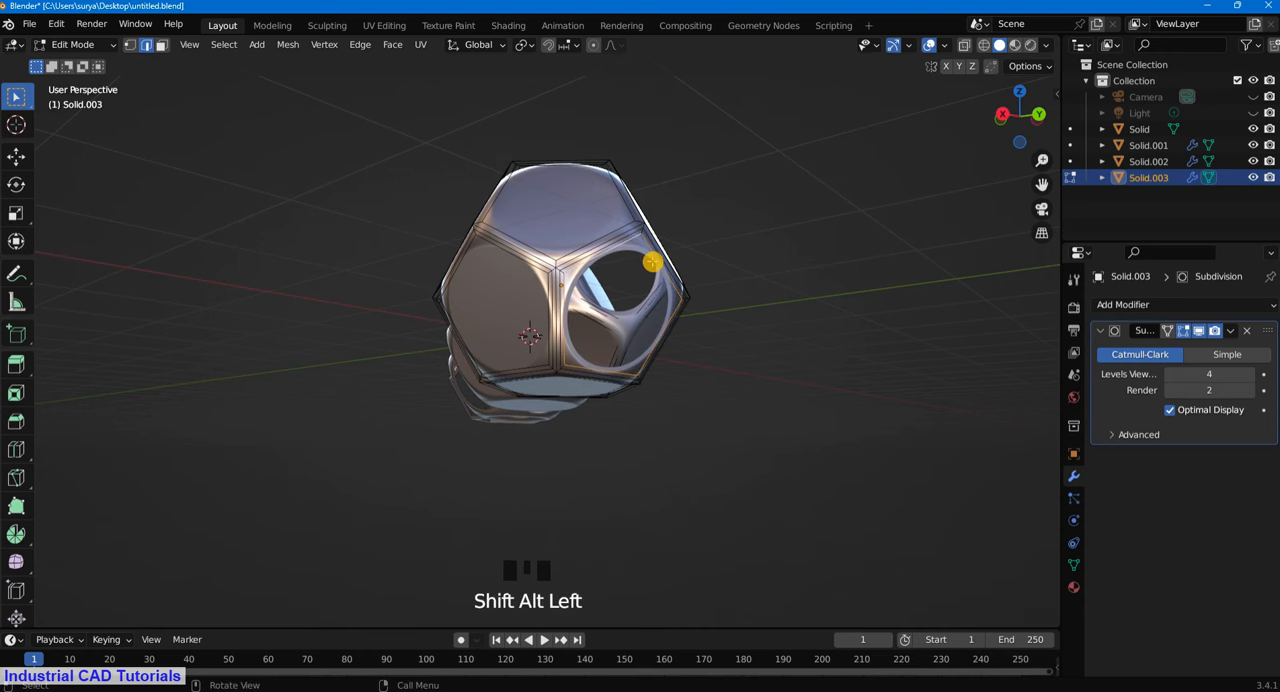
{"action": "left_click", "coordinate": [771, 251]}
{"action": "middle_click_drag", "start_coordinate": [771, 251], "coordinate": [105, 58]}
- Return to face selection and try again to select the duplicate's pentagonal faces around its front and back
{"action": "left_click", "coordinate": [161, 45]}
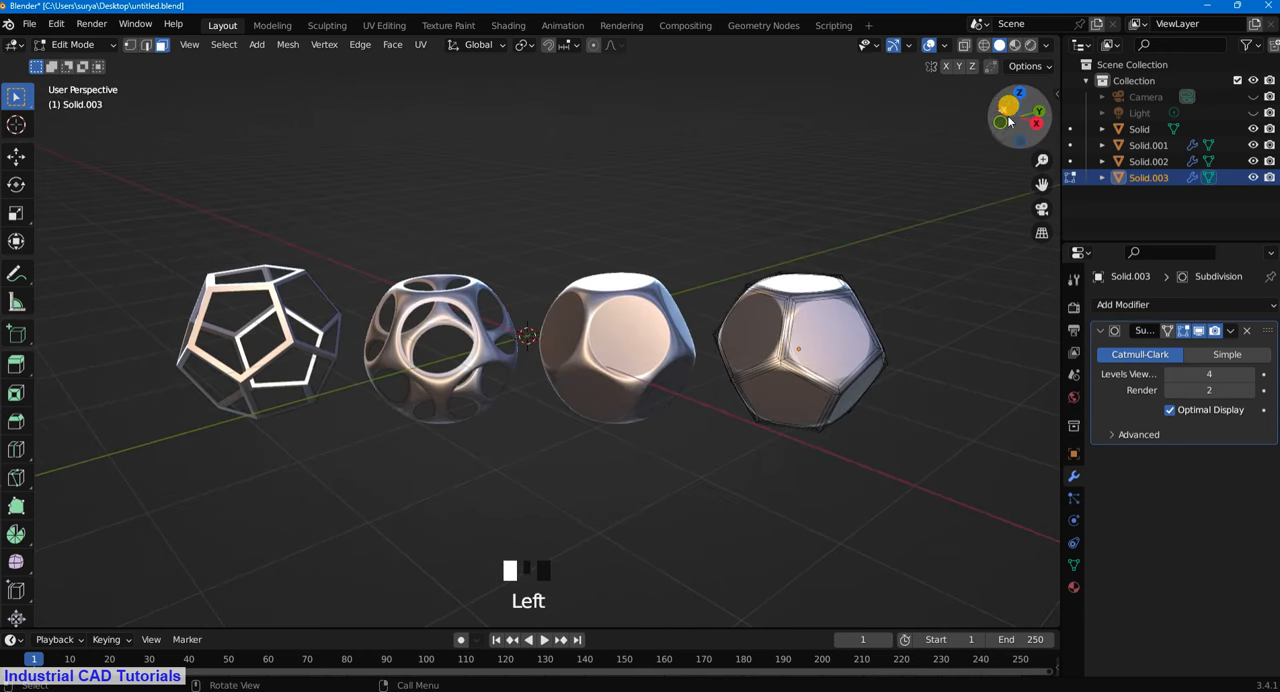
{"action": "left_click_drag", "start_coordinate": [1040, 187], "coordinate": [932, 155]}
{"action": "left_click", "coordinate": [717, 306], "text": "shift"}
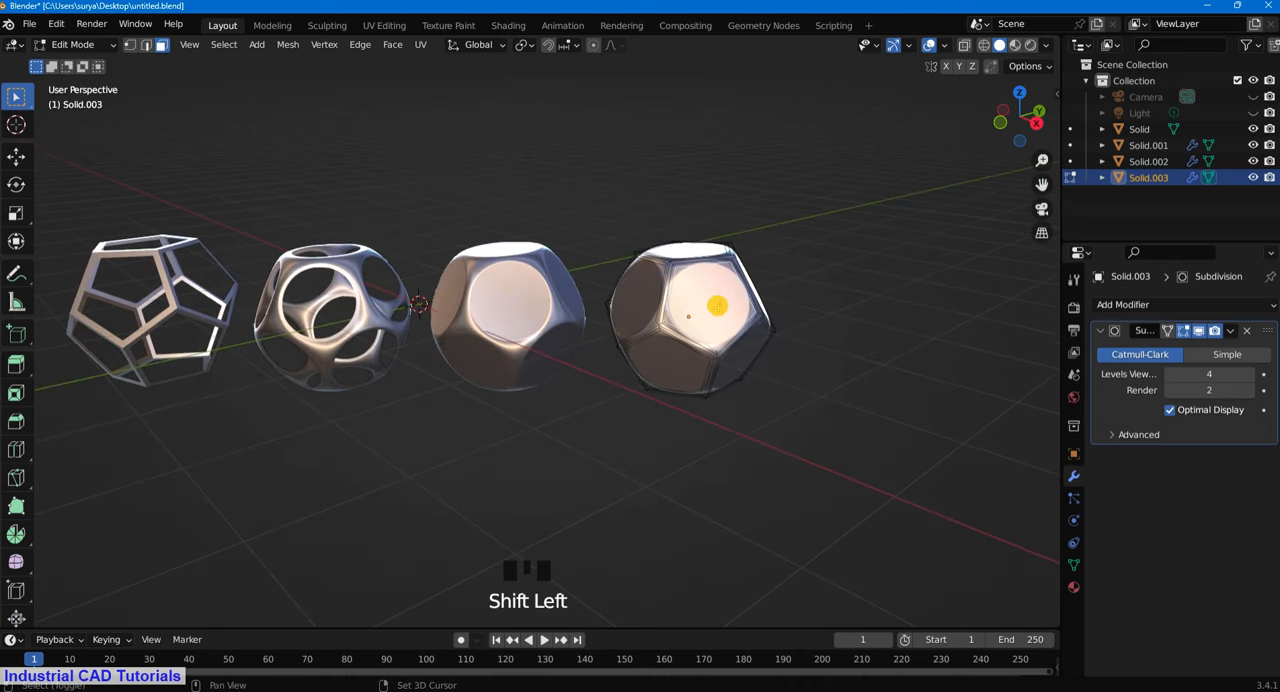
{"action": "left_click", "coordinate": [635, 291], "text": "shift"}
{"action": "left_click", "coordinate": [690, 363], "text": "shift"}
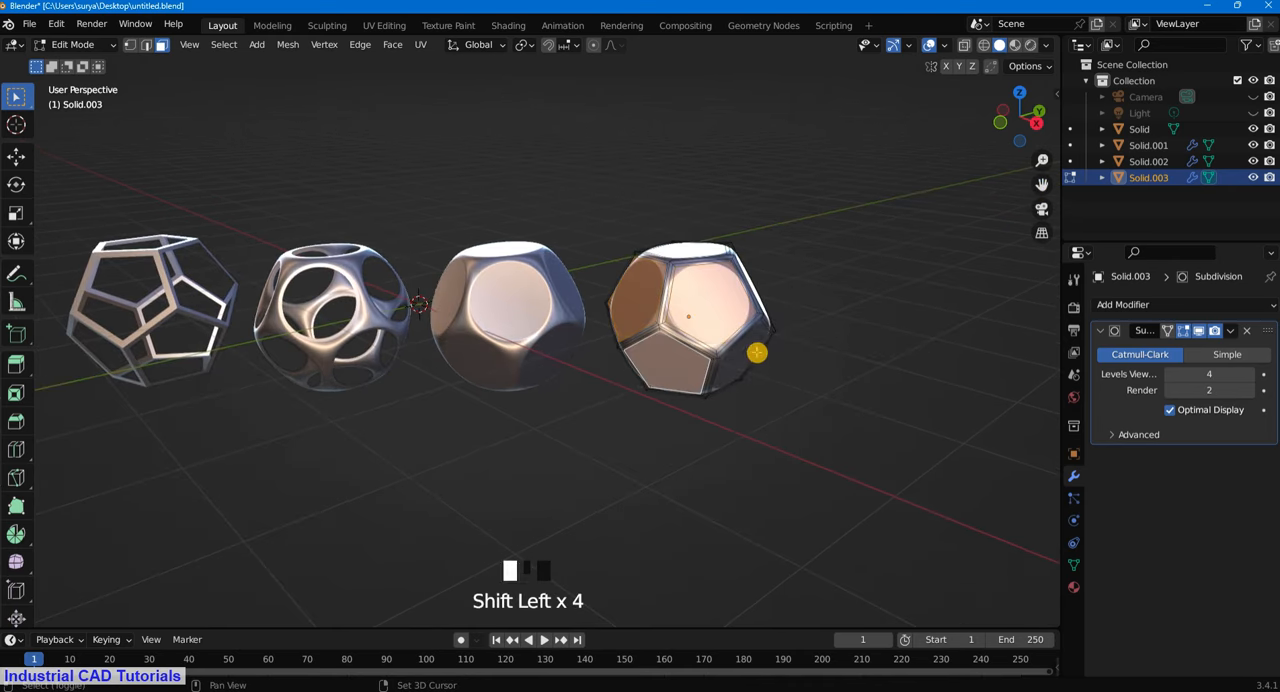
{"action": "middle_click_drag", "start_coordinate": [786, 357], "coordinate": [440, 386]}
{"action": "left_click", "coordinate": [720, 365], "text": "shift"}
{"action": "left_click", "coordinate": [527, 352], "text": "shift"}
{"action": "left_click", "coordinate": [527, 352], "text": "shift"}
{"action": "left_click", "coordinate": [404, 354], "text": "shift"}
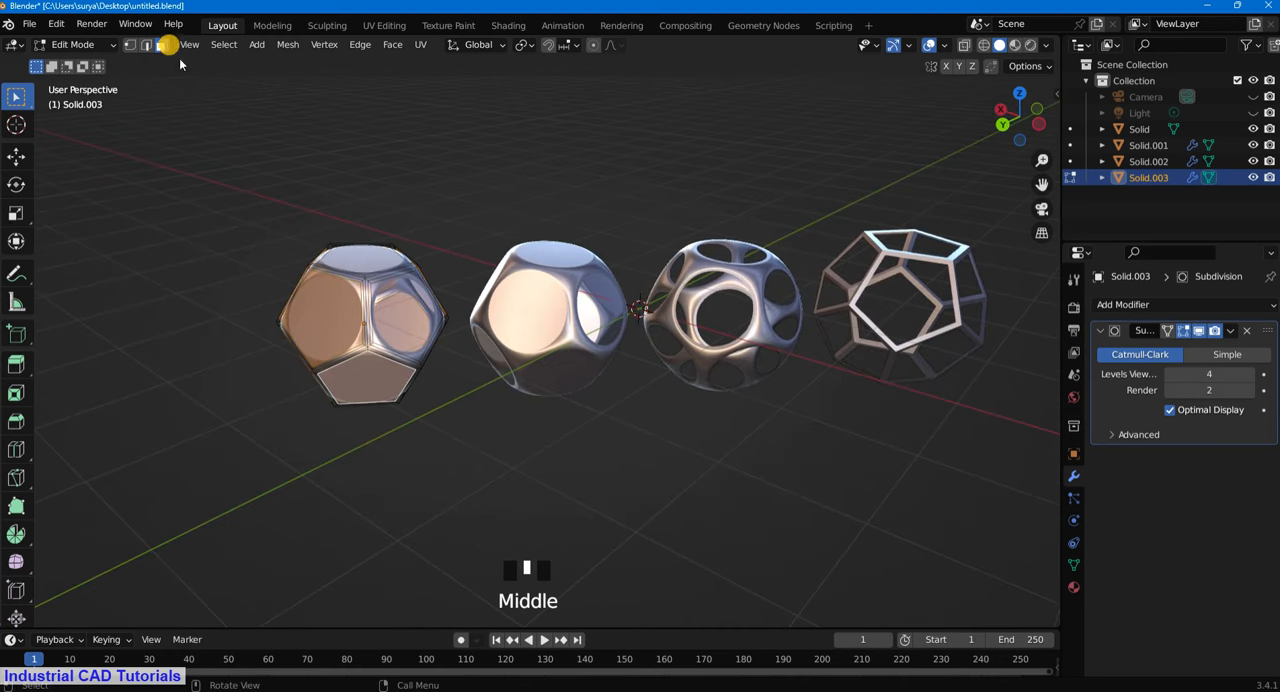
- Switch to edge selection and fill the duplicate's remaining open side pentagon with a face
{"action": "left_click", "coordinate": [148, 80]}
{"action": "left_click", "coordinate": [146, 45]}
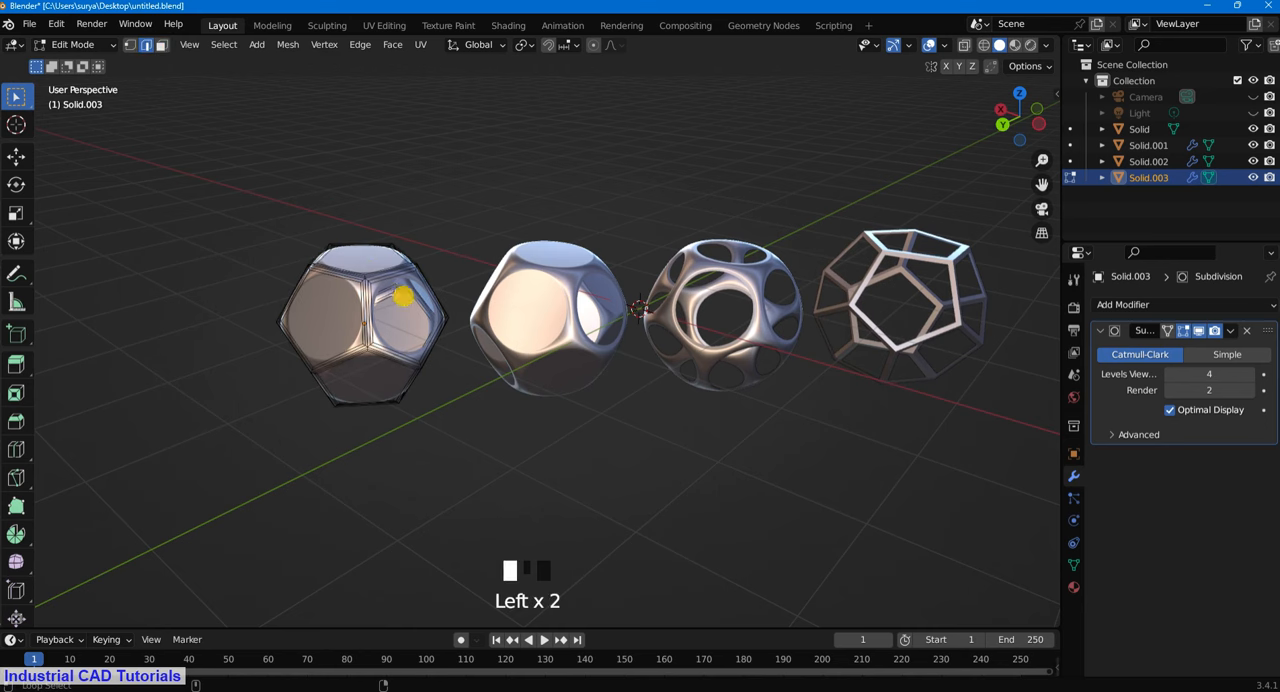
{"action": "scroll", "coordinate": [441, 209], "scroll_direction": "up", "scroll_amount": 3}
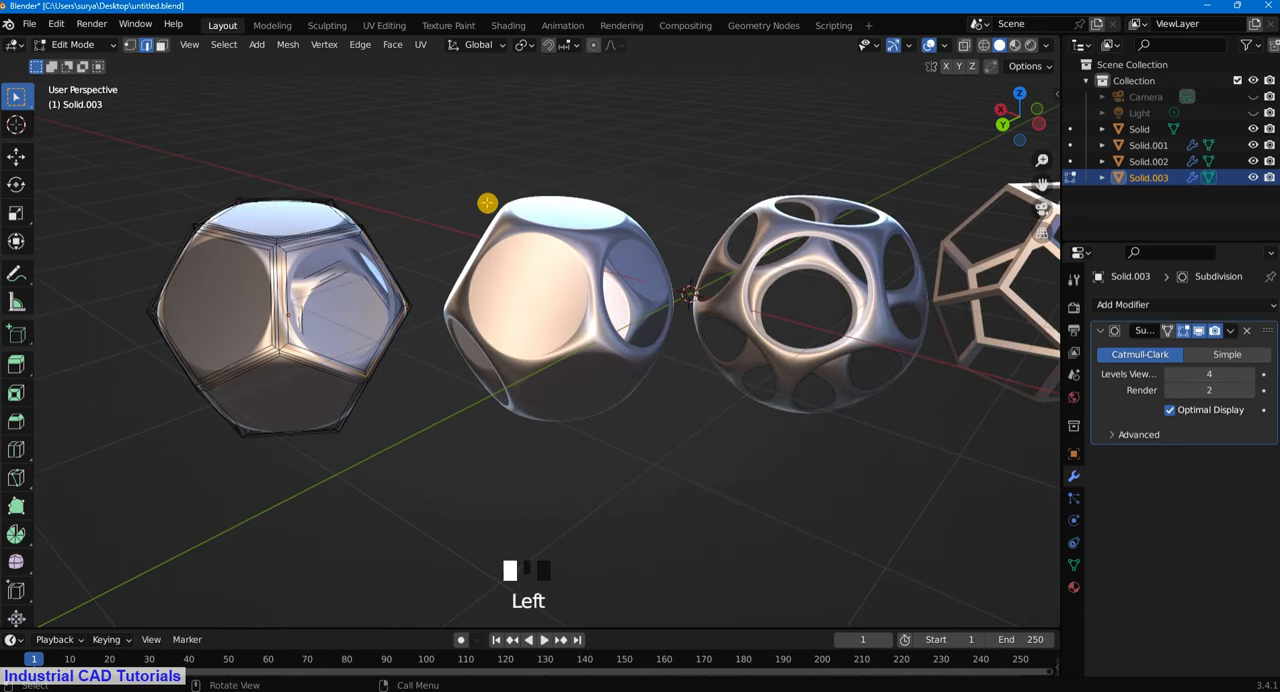
{"action": "left_click", "coordinate": [328, 243], "text": "alt+shift"}
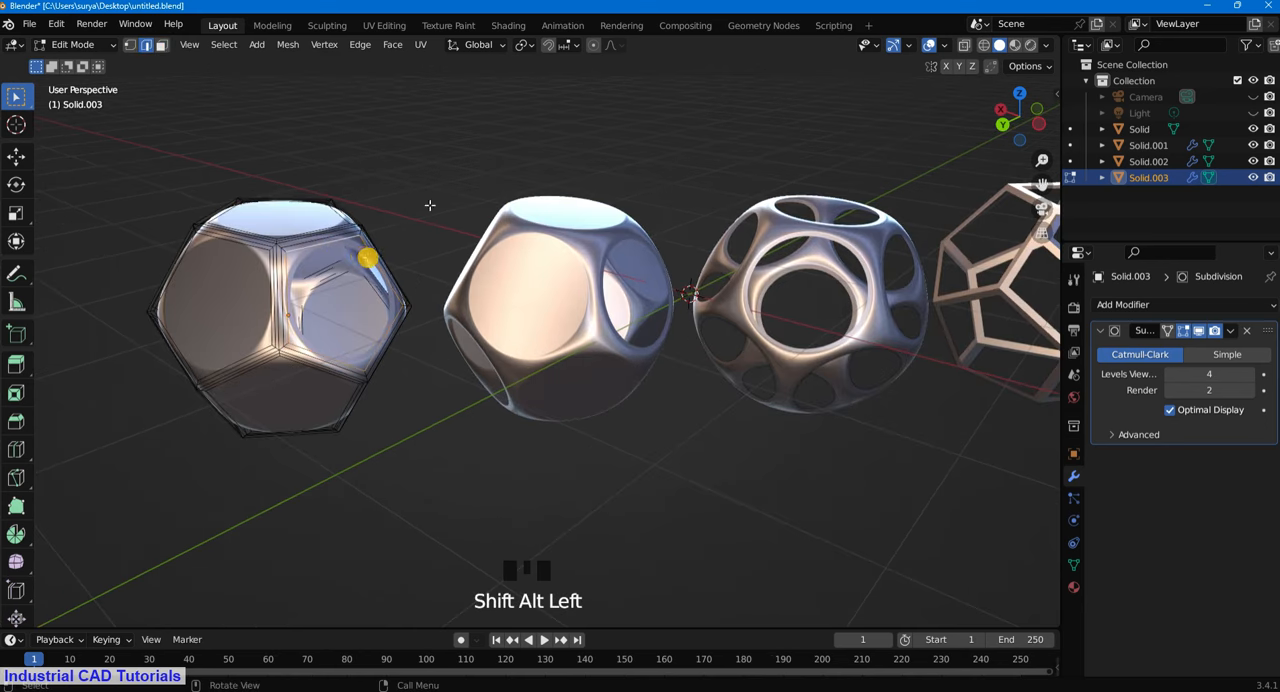
{"action": "left_click", "coordinate": [441, 163]}
{"action": "middle_click_drag", "start_coordinate": [400, 203], "coordinate": [658, 250]}
- Switch to face selection and select the pentagonal faces on the duplicate's front and adjoining side
{"action": "scroll", "coordinate": [650, 205], "scroll_direction": "down", "scroll_amount": 2}
{"action": "key", "text": "3"}
{"action": "left_click", "coordinate": [663, 287]}
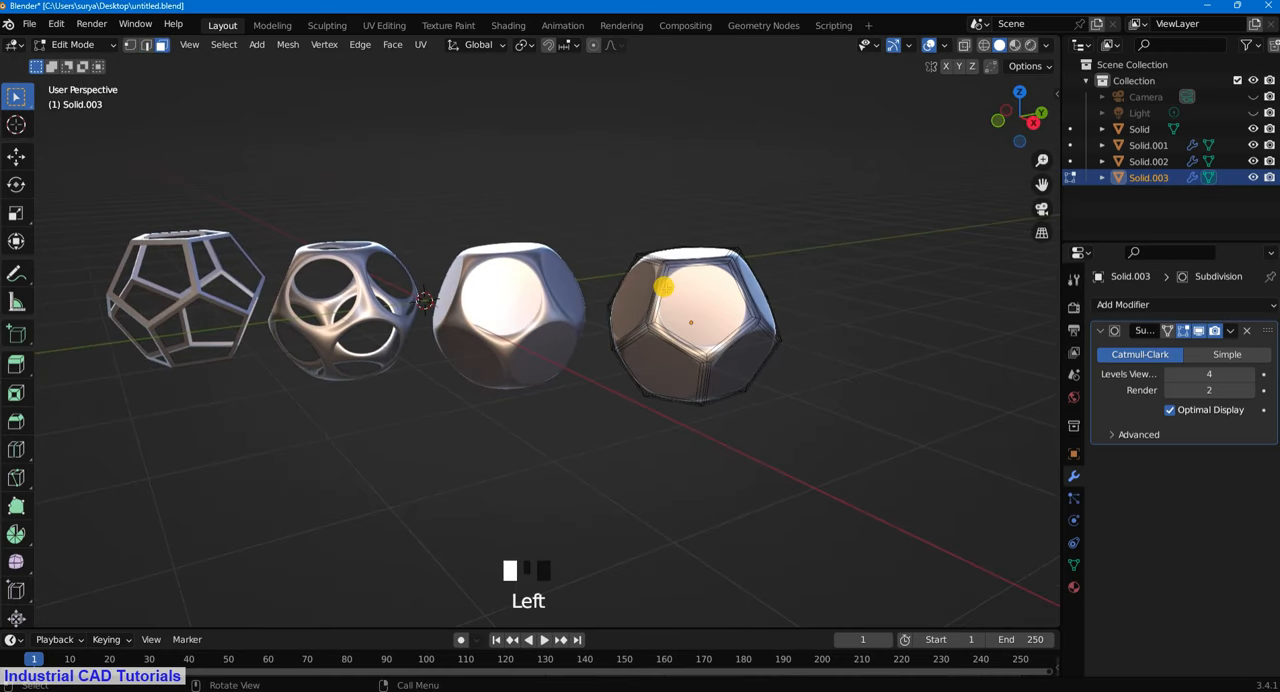
{"action": "left_click", "coordinate": [678, 330]}
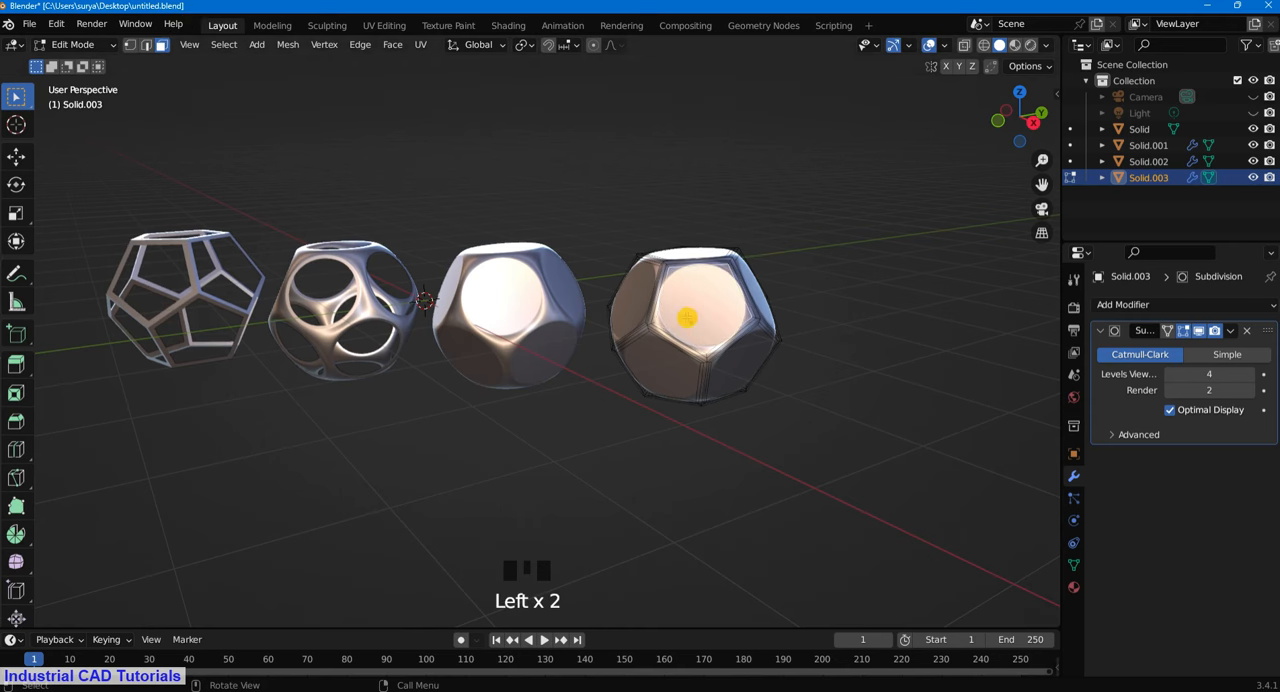
{"action": "middle_click_drag", "start_coordinate": [686, 317], "coordinate": [703, 311]}
{"action": "left_click", "coordinate": [663, 326], "text": "shift"}
{"action": "left_click", "coordinate": [760, 354], "text": "shift"}
{"action": "middle_click_drag", "start_coordinate": [760, 354], "coordinate": [594, 303]}
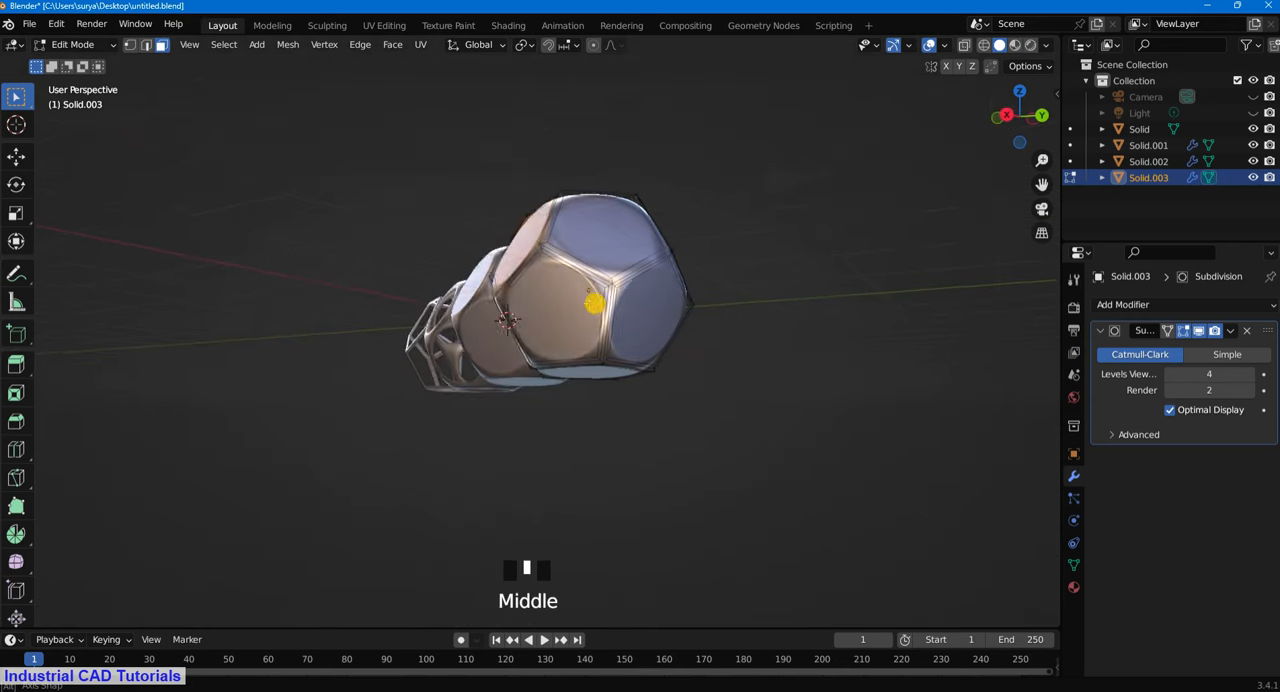
{"action": "left_click", "coordinate": [566, 303], "text": "shift"}
{"action": "left_click", "coordinate": [620, 294], "text": "shift"}
{"action": "left_click", "coordinate": [646, 266], "text": "shift"}
- Add the remaining pentagonal faces around the back of the duplicate to the selection
{"action": "middle_click_drag", "start_coordinate": [646, 266], "coordinate": [475, 325]}
{"action": "left_click", "coordinate": [473, 318], "text": "shift"}
{"action": "left_click", "coordinate": [443, 233], "text": "shift"}
{"action": "middle_click_drag", "start_coordinate": [514, 249], "coordinate": [471, 294]}
{"action": "left_click", "coordinate": [400, 304], "text": "shift"}
{"action": "left_click", "coordinate": [463, 336], "text": "shift"}
{"action": "left_click", "coordinate": [401, 362], "text": "shift"}
{"action": "left_click", "coordinate": [486, 286], "text": "shift"}
- Inset the selected pentagonal faces with a thickness of about 0.054 m
{"action": "scroll", "coordinate": [561, 218], "scroll_direction": "down", "scroll_amount": 2}
{"action": "middle_click_drag", "start_coordinate": [561, 218], "coordinate": [736, 366]}
{"action": "scroll", "coordinate": [757, 349], "scroll_direction": "up", "scroll_amount": 3}
{"action": "scroll", "coordinate": [758, 356], "scroll_direction": "down", "scroll_amount": 1}
{"action": "key", "text": "i"}
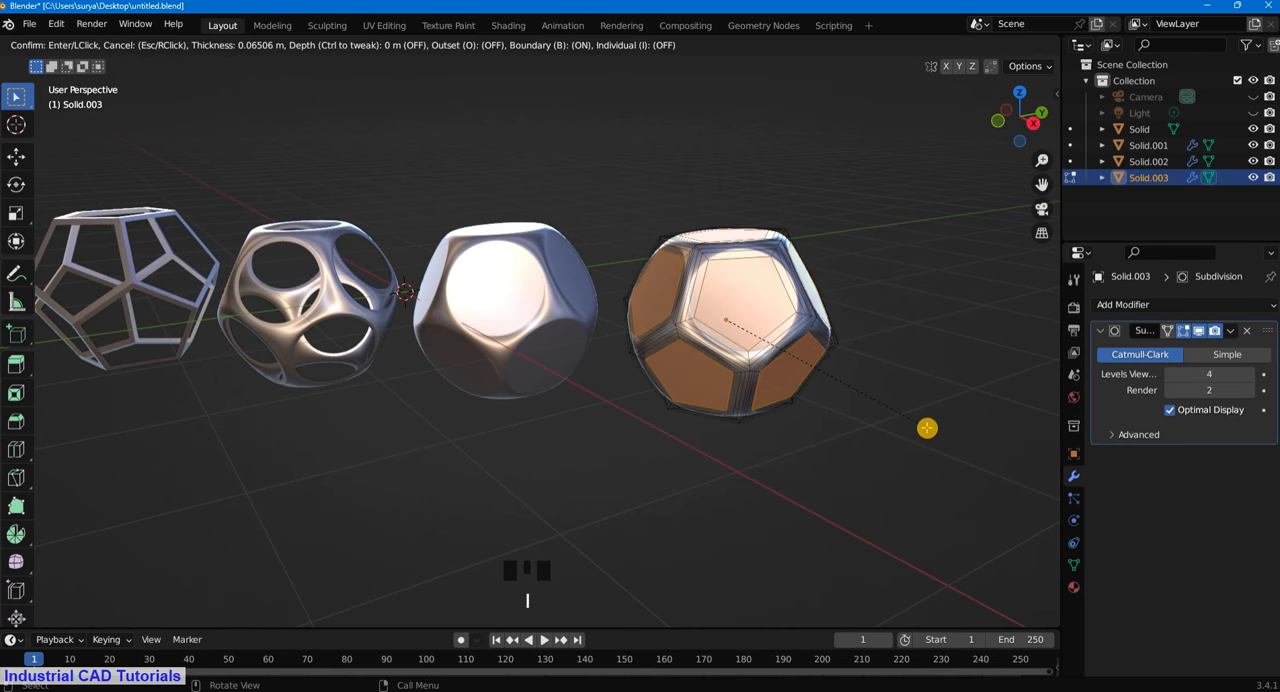
{"action": "left_click", "coordinate": [938, 430]}
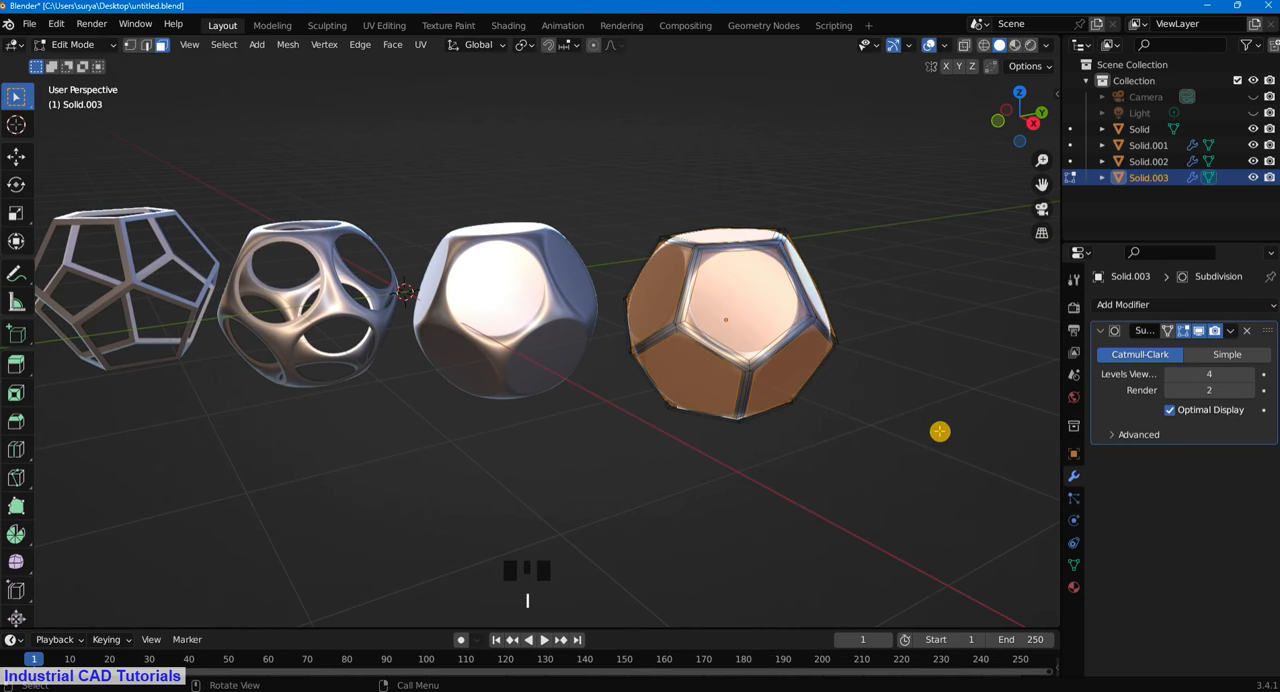
{"action": "key", "text": "i"}
{"action": "left_click", "coordinate": [930, 429]}
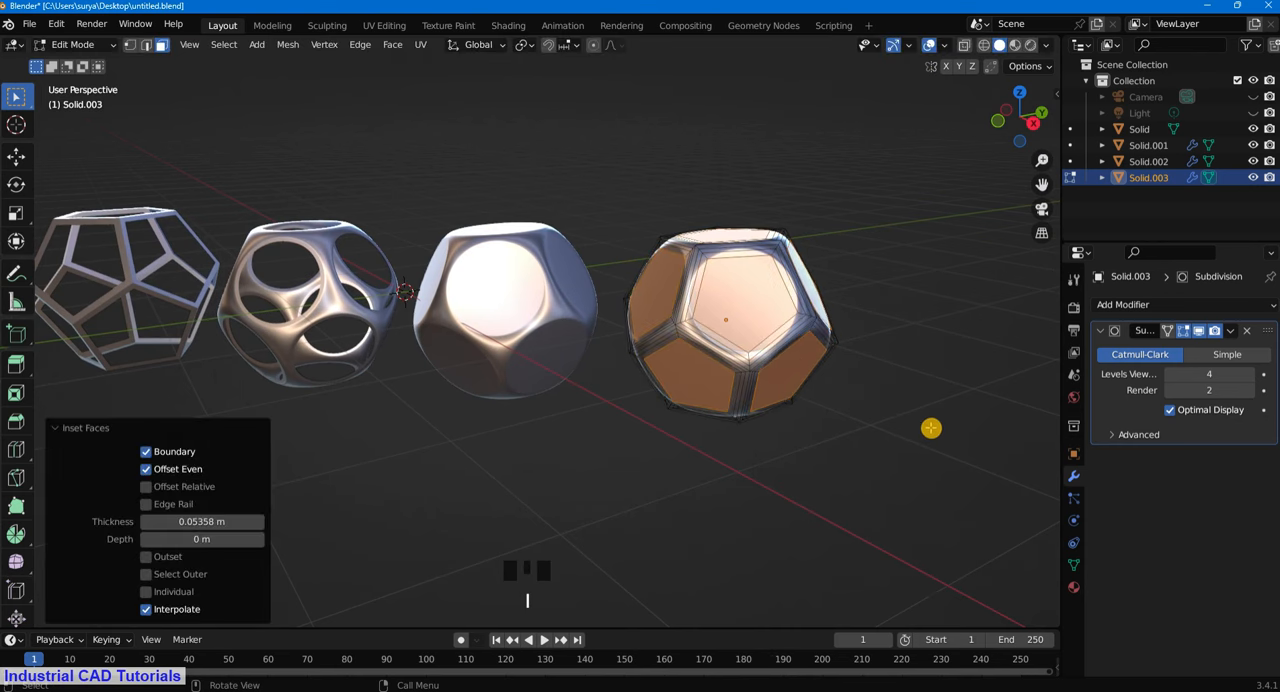
{"action": "key", "text": "g"}
{"action": "key", "text": "z"}
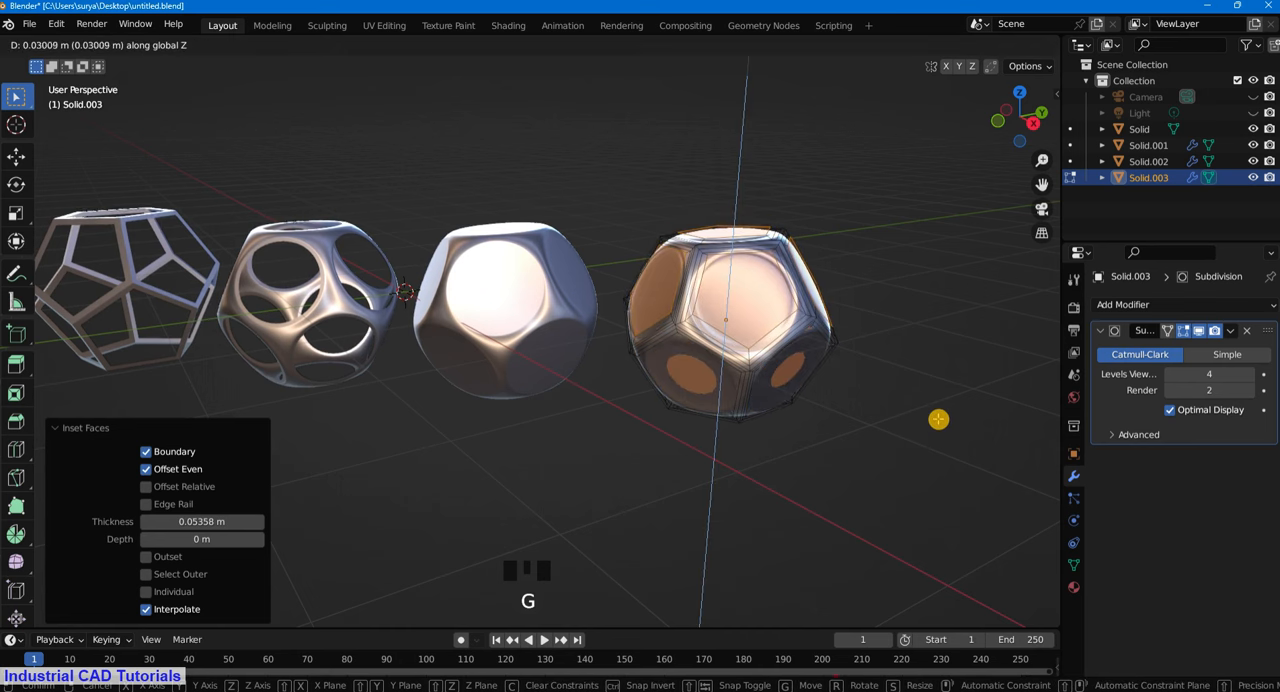
{"action": "left_click", "coordinate": [938, 419]}
- Shrink/Fatten the inset pentagonal faces with an offset of -0.0335 m and return to Object Mode
{"action": "key", "text": "alt+s"}
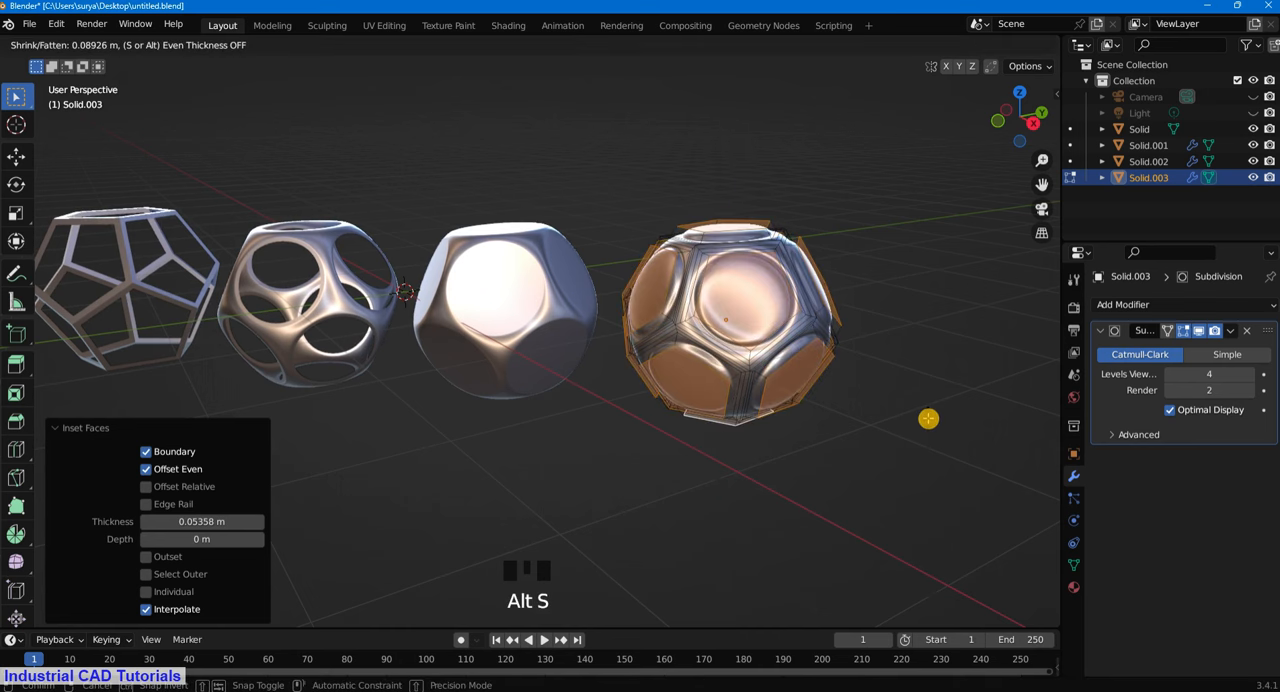
{"action": "left_click", "coordinate": [934, 426]}
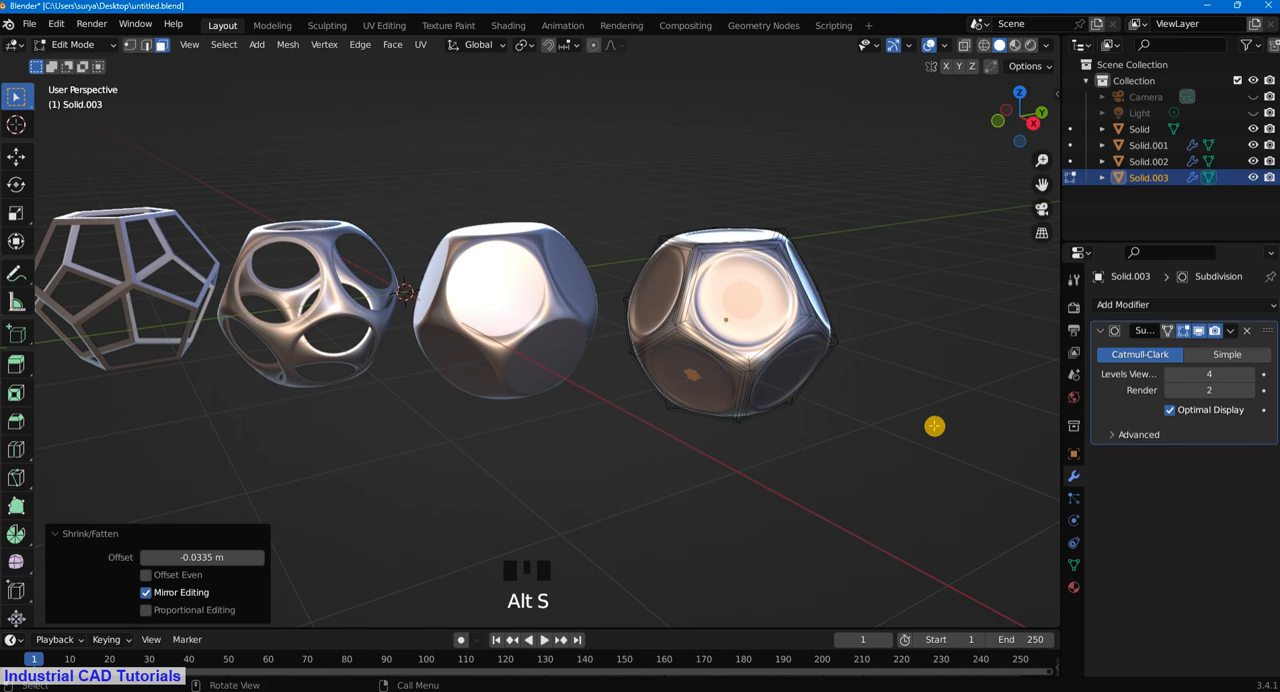
{"action": "left_click", "coordinate": [76, 44]}
{"action": "left_click", "coordinate": [60, 55]}
{"action": "scroll", "coordinate": [566, 245], "scroll_direction": "down", "scroll_amount": 4}
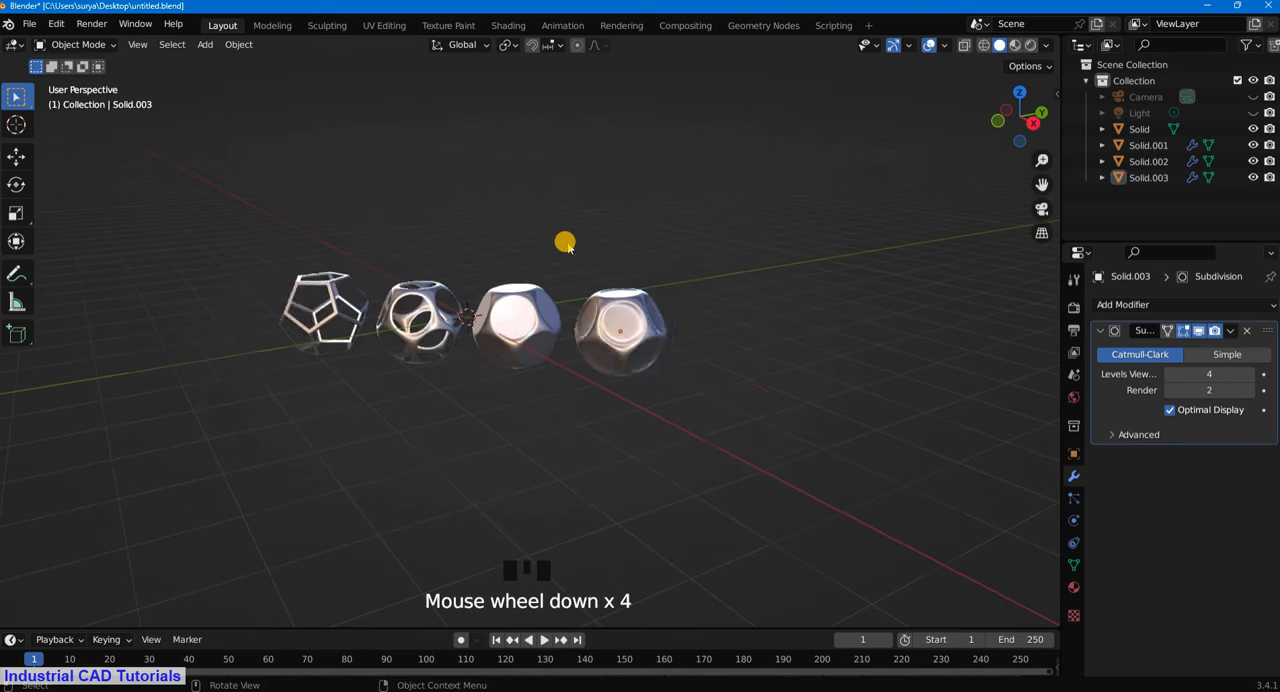
- Look at the four solids through the camera and hide the viewport overlays
{"action": "key", "text": "KP_0"}
{"action": "scroll", "coordinate": [602, 228], "scroll_direction": "down", "scroll_amount": 4}
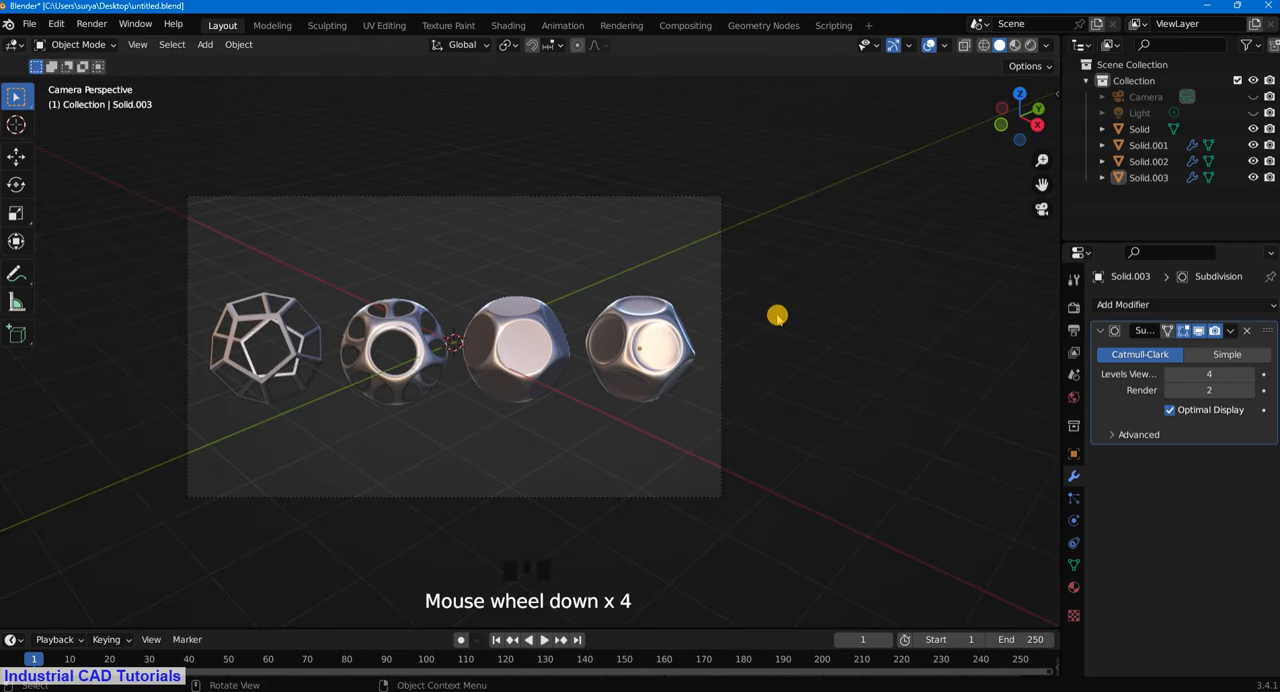
{"action": "scroll", "coordinate": [680, 374], "scroll_direction": "up", "scroll_amount": 3}
{"action": "scroll", "coordinate": [666, 289], "scroll_direction": "down", "scroll_amount": 3}
{"action": "scroll", "coordinate": [585, 340], "scroll_direction": "up", "scroll_amount": 2}
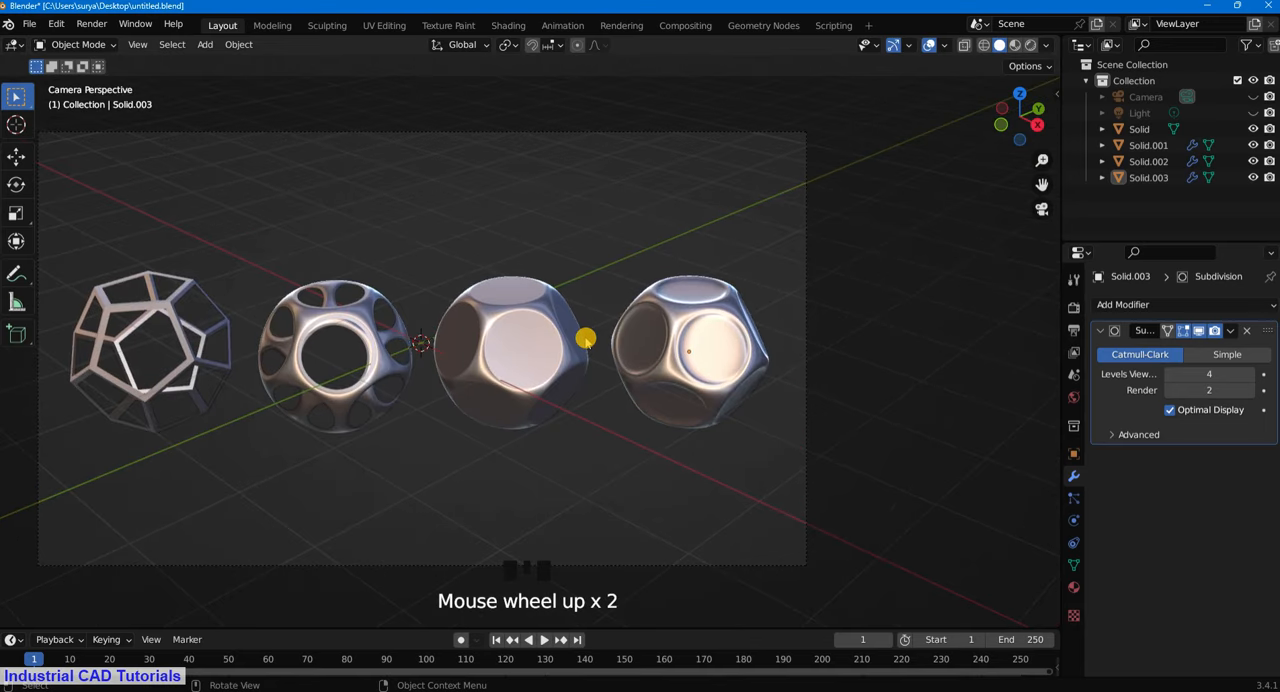
{"action": "mouse_move", "coordinate": [585, 340]}
{"action": "middle_mouse_down"}
{"action": "mouse_move", "coordinate": [586, 292]}
{"action": "mouse_move", "coordinate": [600, 329]}
{"action": "middle_mouse_up"}
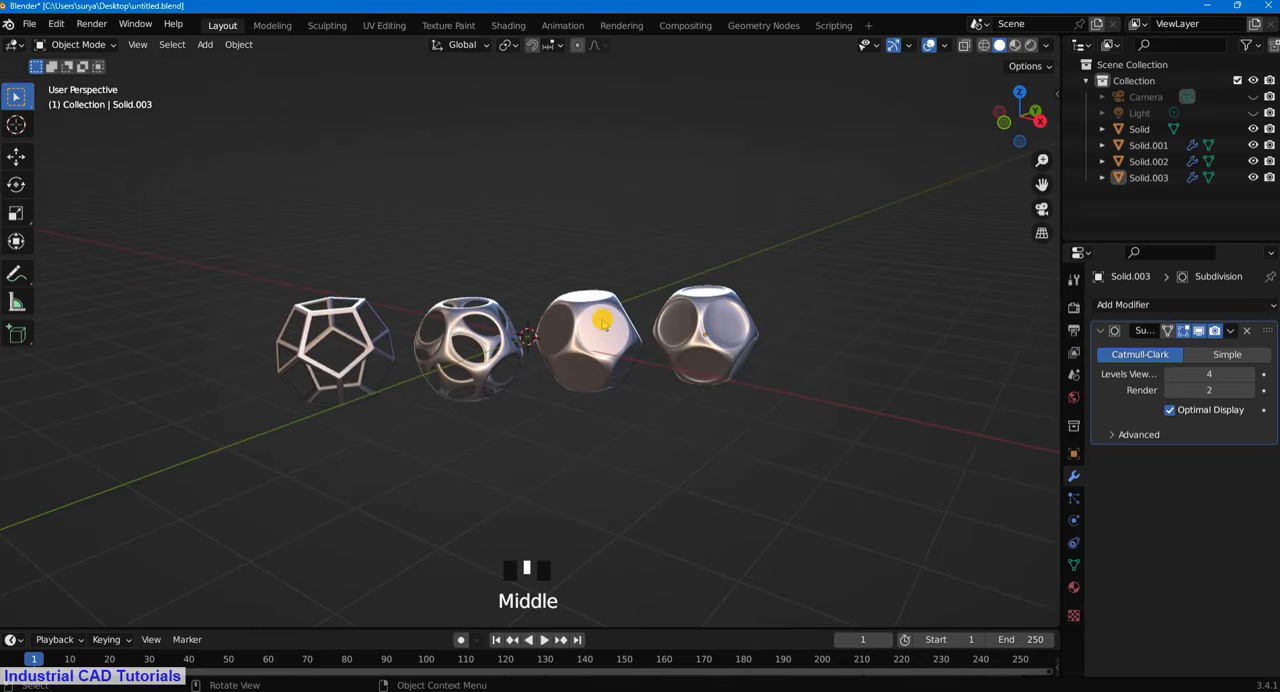
{"action": "key", "text": "KP_0"}
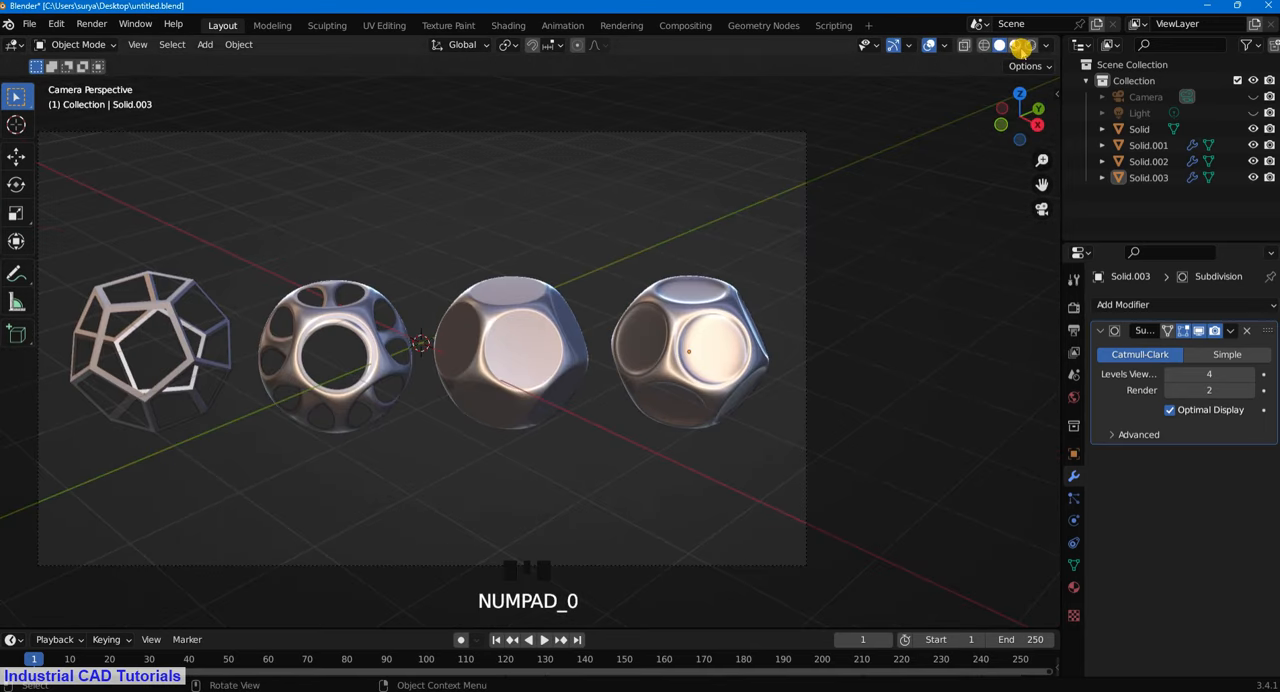
{"action": "scroll", "coordinate": [984, 251], "scroll_direction": "down", "scroll_amount": 3}
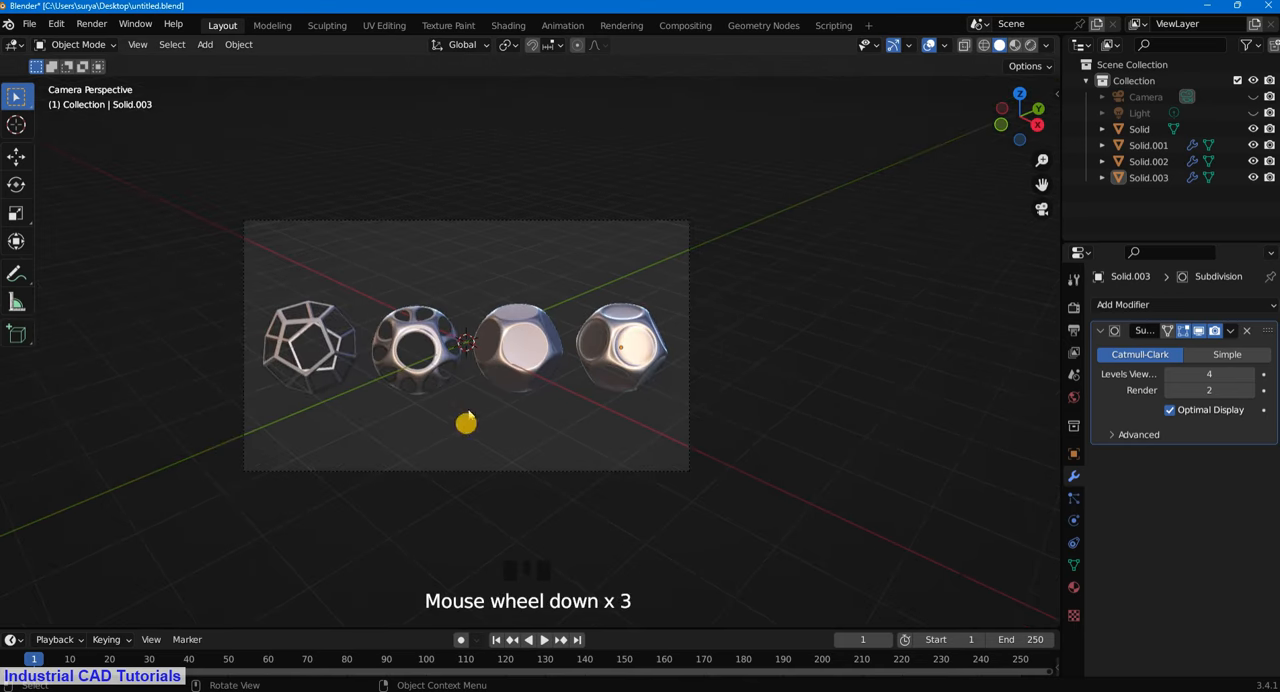
{"action": "left_click", "coordinate": [929, 47]}
{"action": "scroll", "coordinate": [601, 343], "scroll_direction": "up", "scroll_amount": 3}
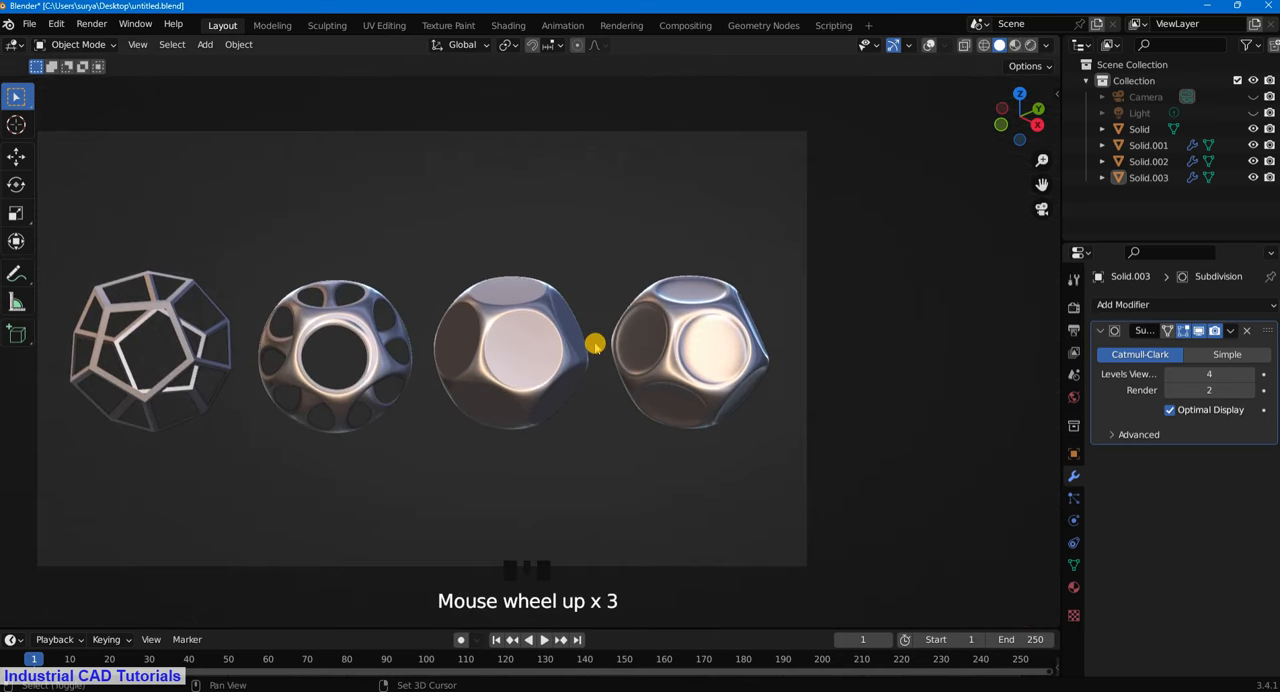
{"action": "middle_click_drag", "start_coordinate": [594, 344], "coordinate": [698, 347], "text": "shift"}
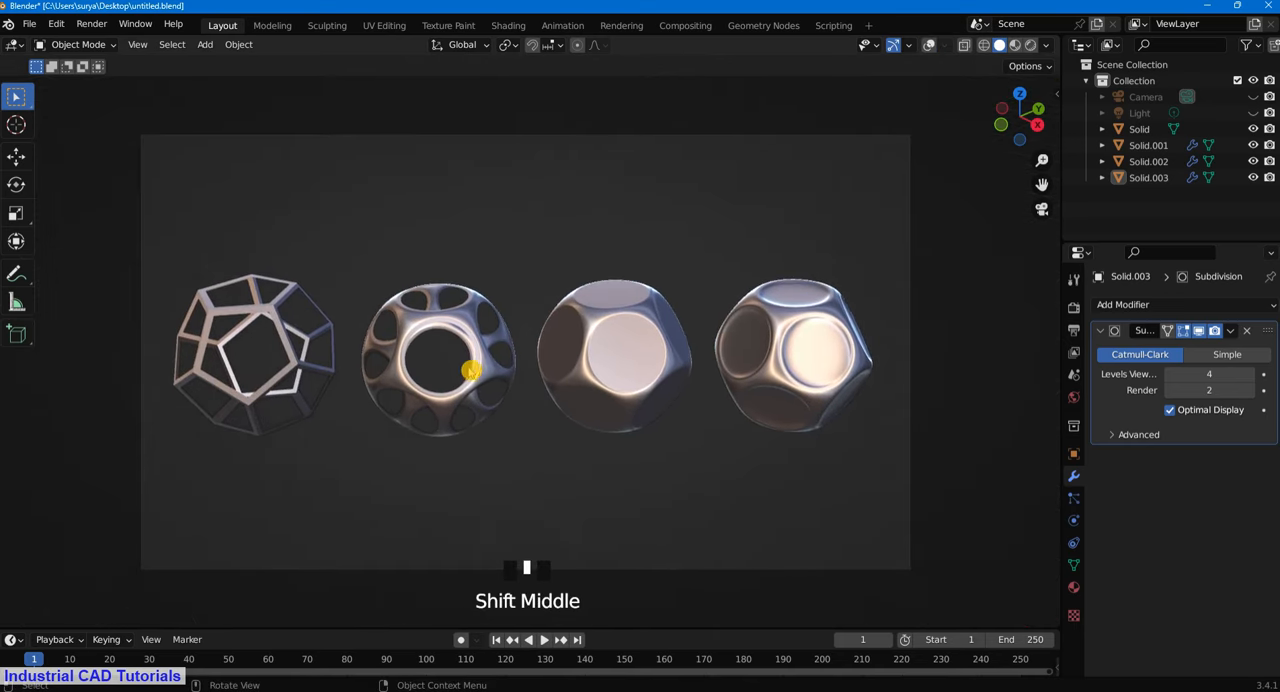
- Hide the toolbar and rotate the smoothed open frame about the global Z axis until two openings face the camera
{"action": "left_click", "coordinate": [484, 374]}
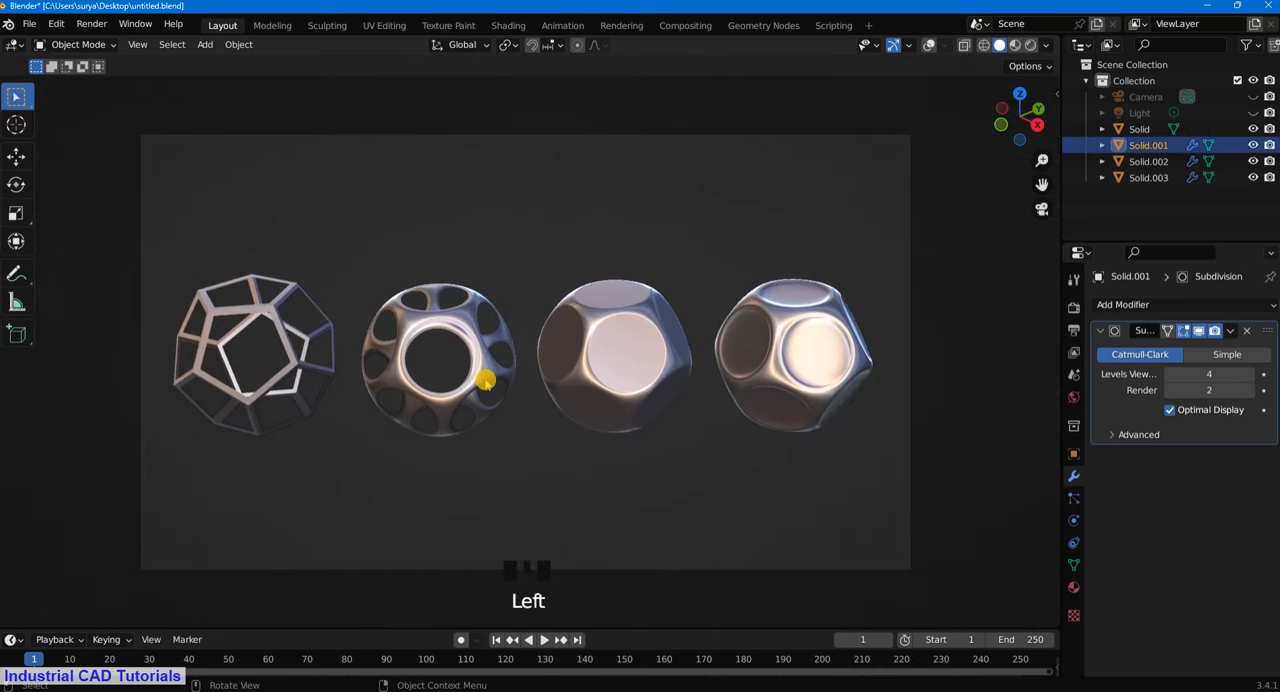
{"action": "key", "text": "t"}
{"action": "key", "text": "r"}
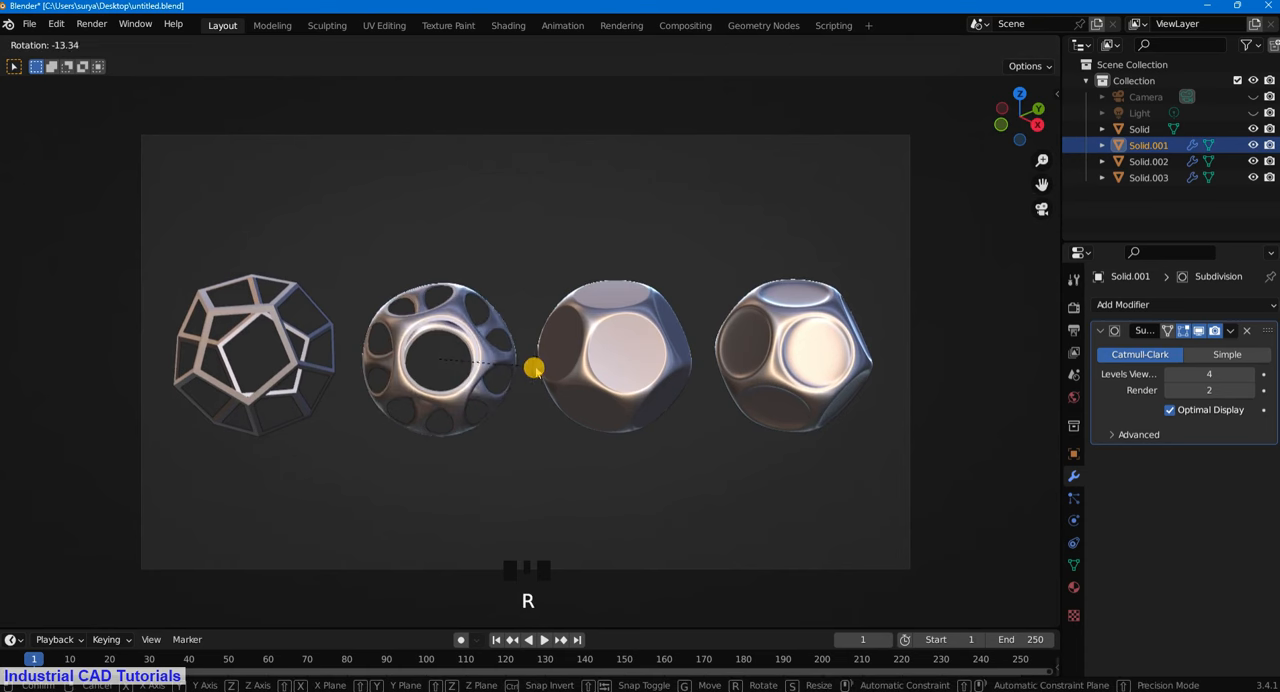
{"action": "key", "text": "z"}
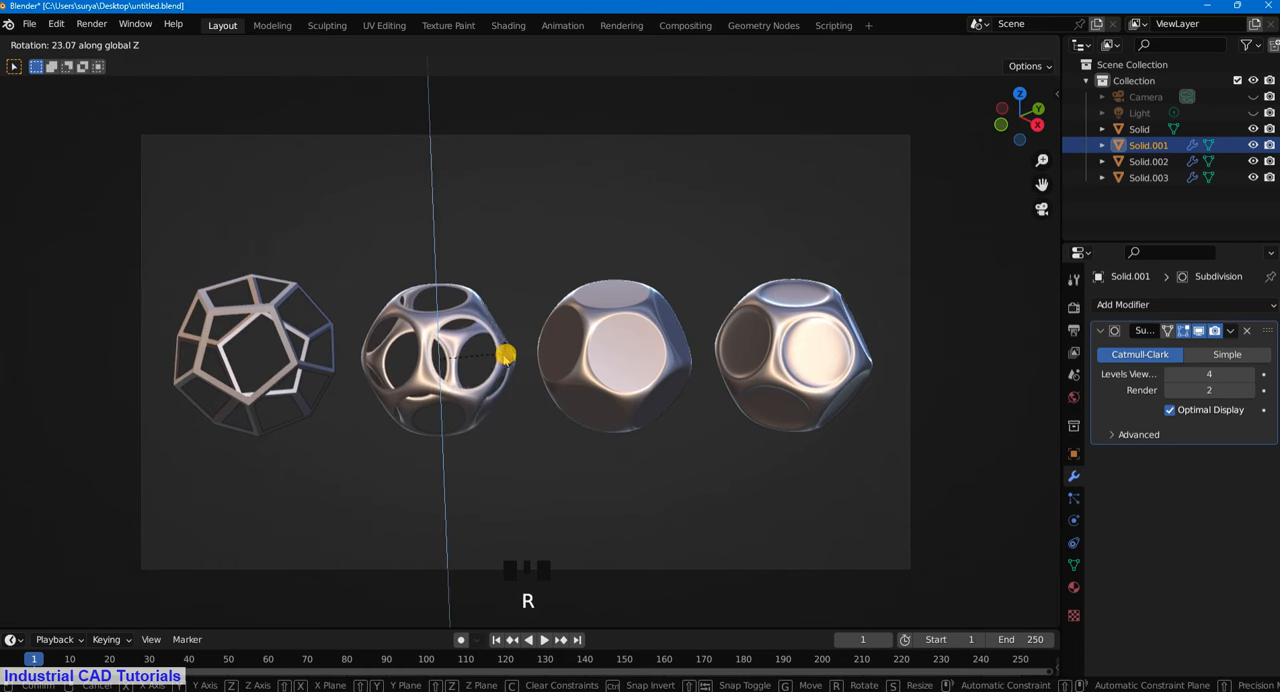
{"action": "left_click", "coordinate": [500, 357]}
- Rotate the plain dodecahedron frame by about -10.2° around the global Z axis and deselect it
{"action": "left_click", "coordinate": [289, 363]}
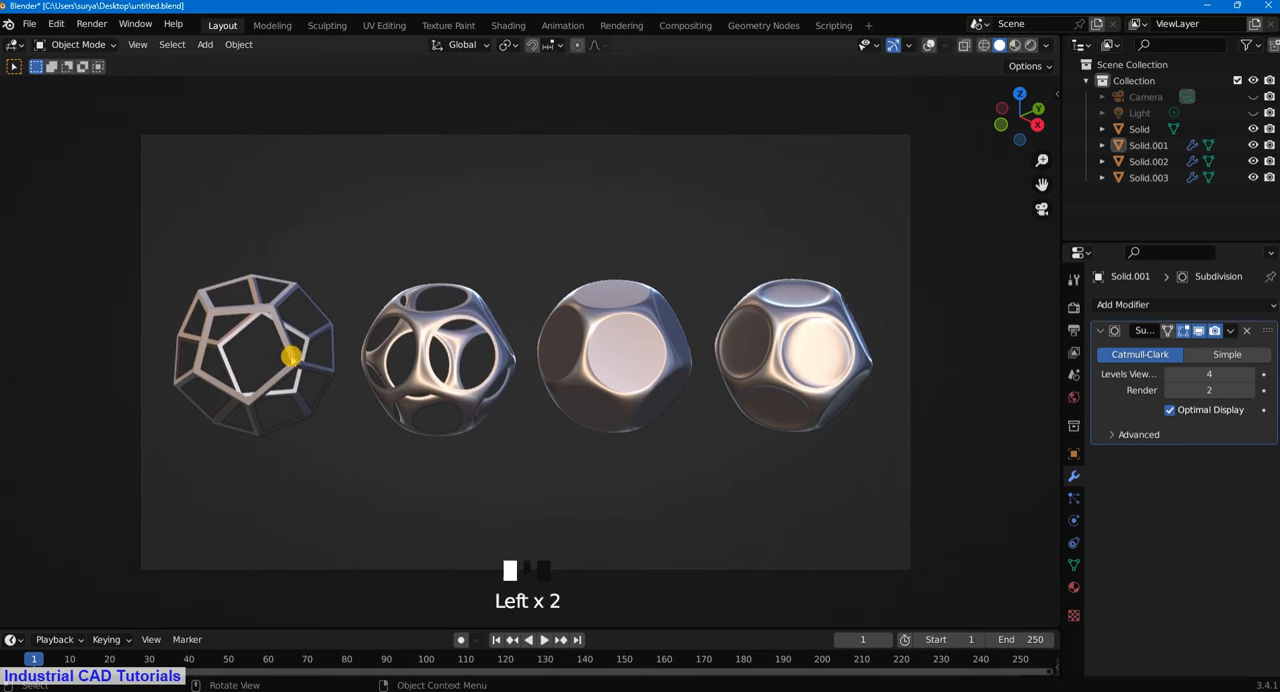
{"action": "key", "text": "r"}
{"action": "key", "text": "z"}
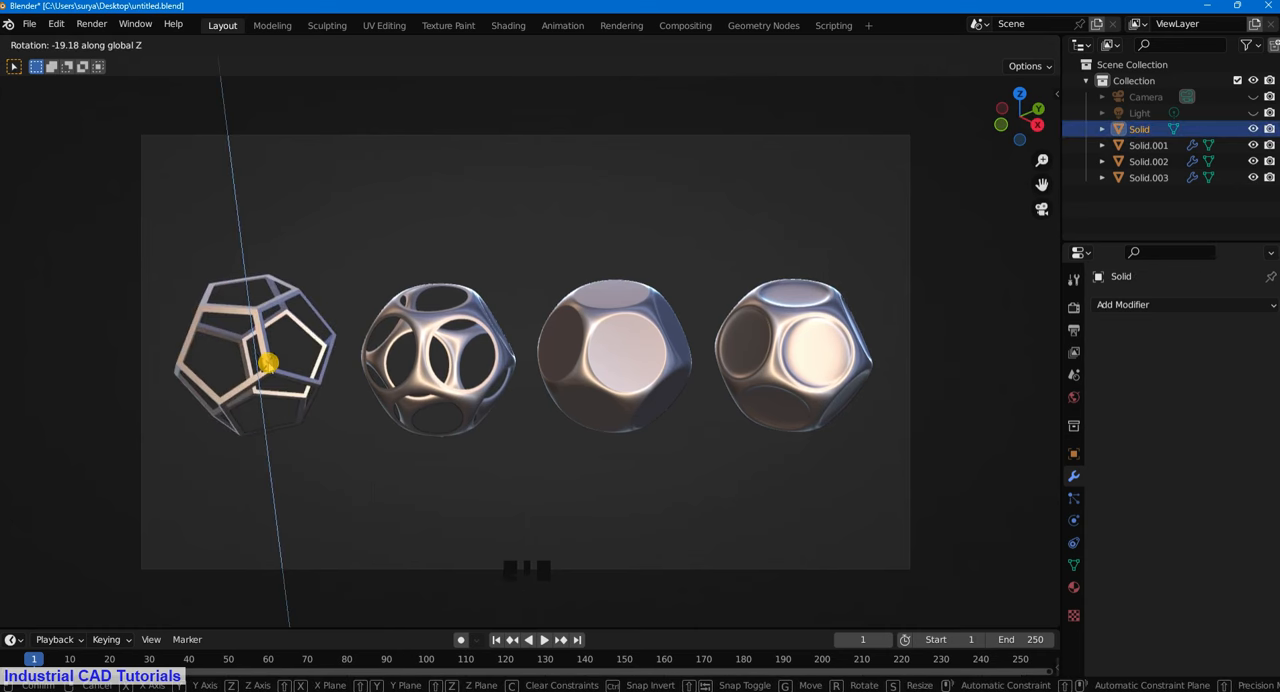
{"action": "left_click", "coordinate": [366, 254]}
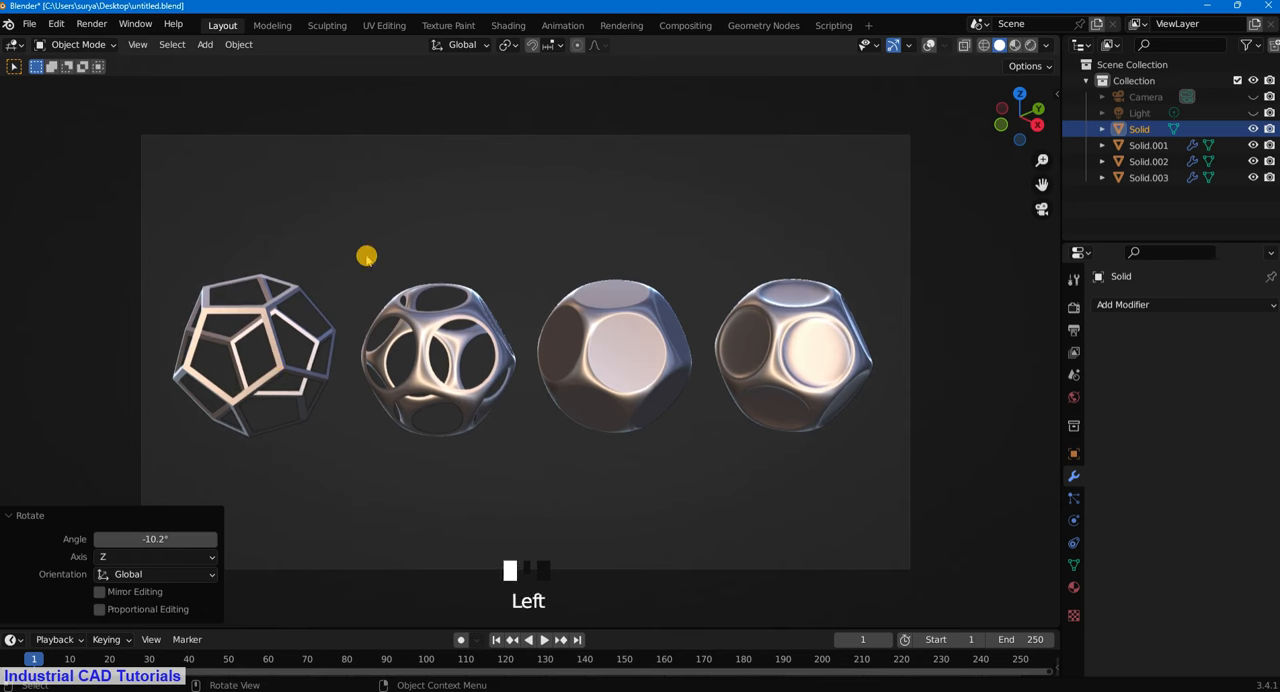
{"action": "left_click", "coordinate": [420, 246]}
- Rotate the filled smooth dodecahedron by about 12° around the global Z axis
{"action": "scroll", "coordinate": [523, 249], "scroll_direction": "down", "scroll_amount": 2}
{"action": "left_click", "coordinate": [603, 343]}
{"action": "scroll", "coordinate": [634, 369], "scroll_direction": "up", "scroll_amount": 2}
{"action": "key", "text": "r"}
{"action": "key", "text": "z"}
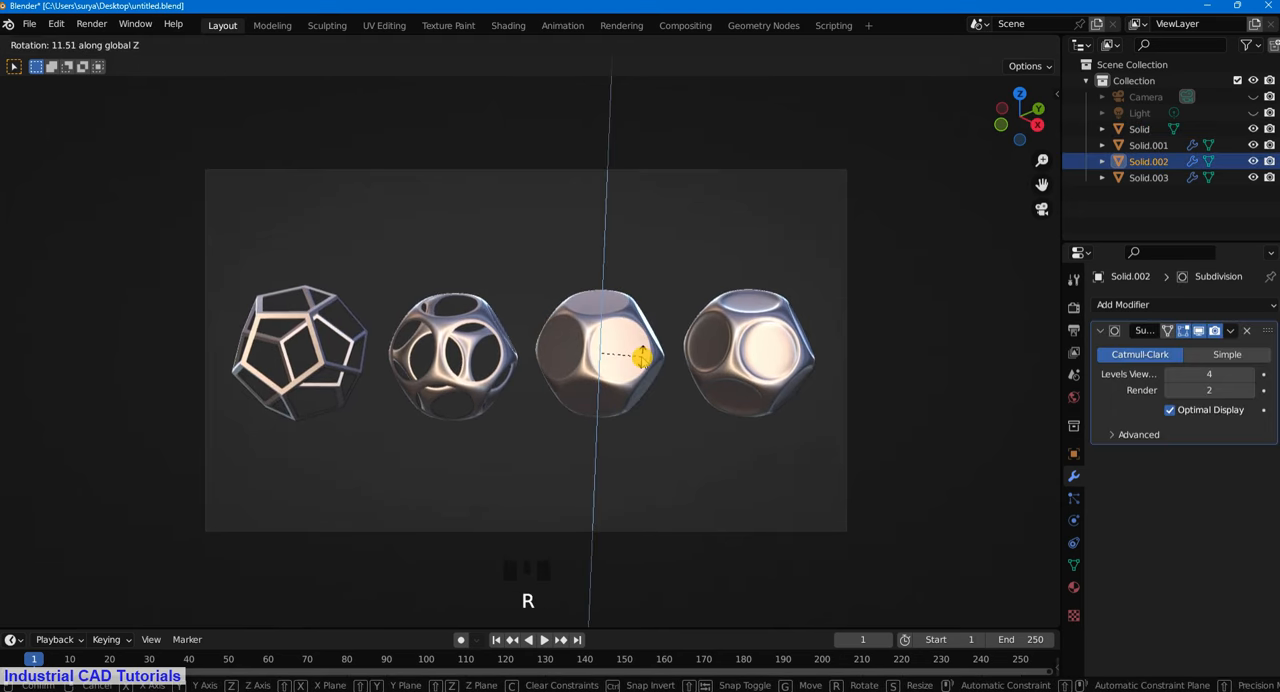
{"action": "left_click", "coordinate": [638, 356]}
- Rotate the dodecahedron with the inset faces by about -160° around the global Z axis
{"action": "left_click", "coordinate": [767, 350]}
{"action": "key", "text": "r"}
{"action": "key", "text": "z"}
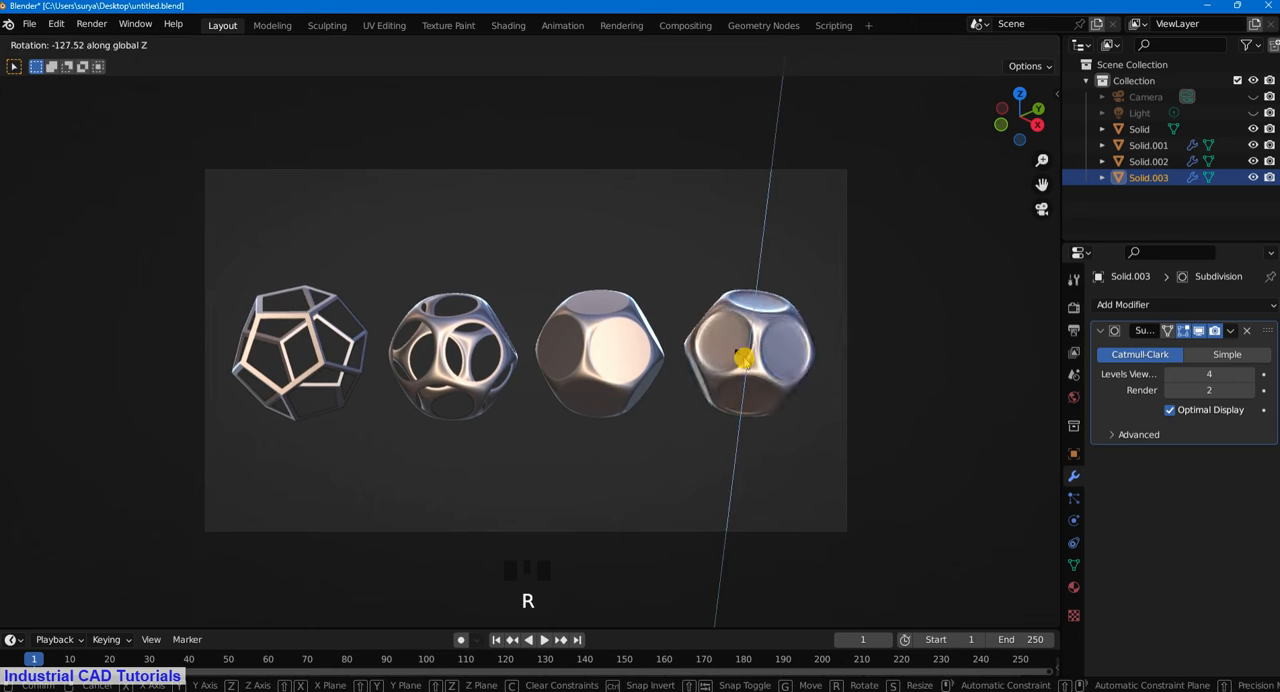
{"action": "left_click", "coordinate": [733, 357]}
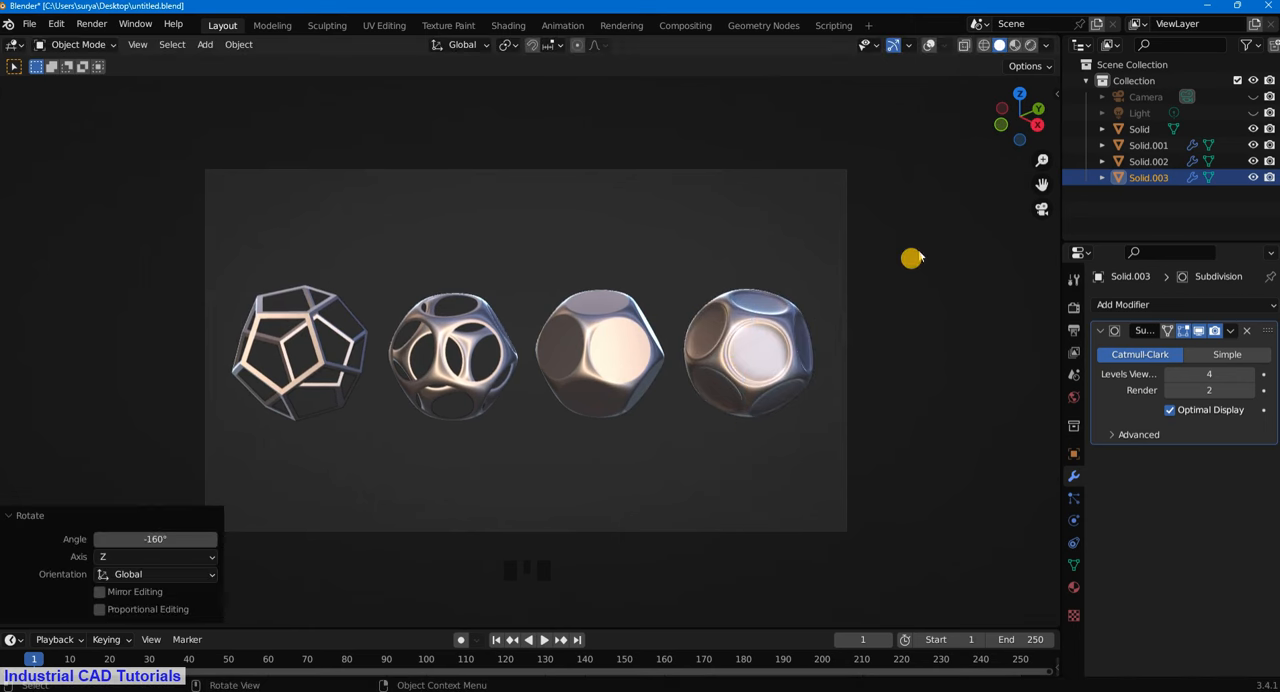
- Clear the selection and save the file untitled.blend
{"action": "left_click", "coordinate": [917, 250]}
{"action": "key", "text": "ctrl+s"}
{"action": "scroll", "coordinate": [805, 341], "scroll_direction": "up", "scroll_amount": 3}
{"action": "scroll", "coordinate": [805, 341], "scroll_direction": "down", "scroll_amount": 4}
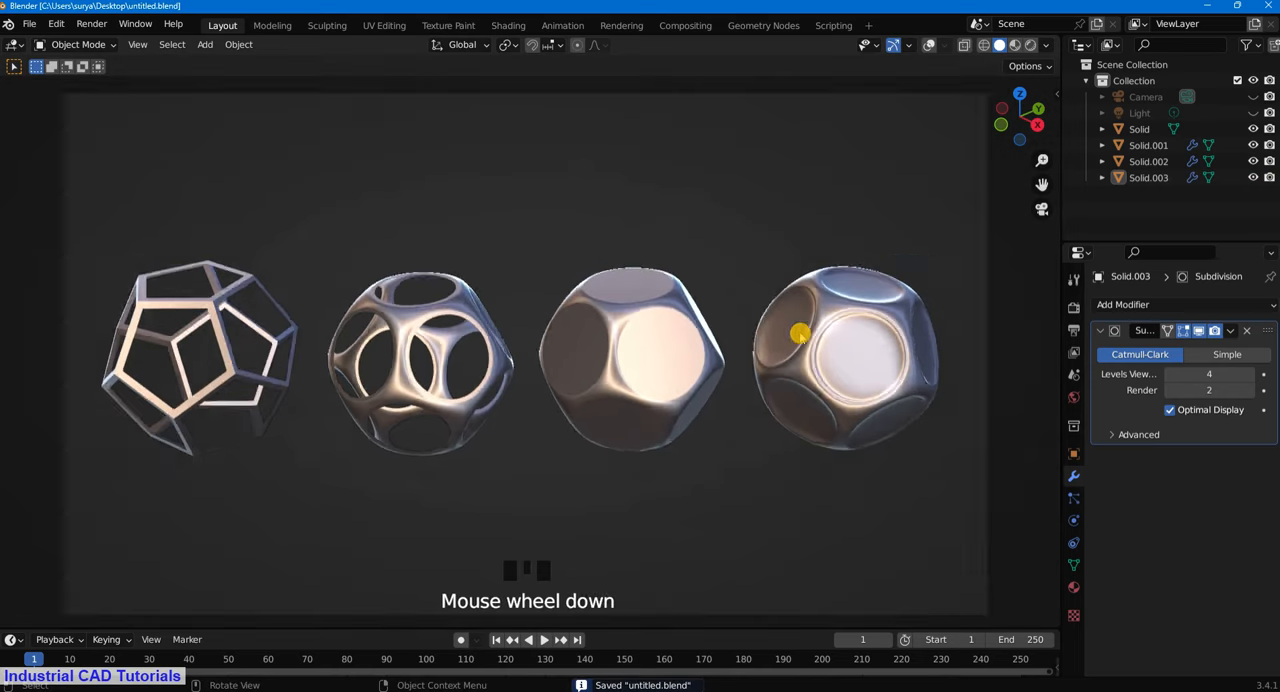